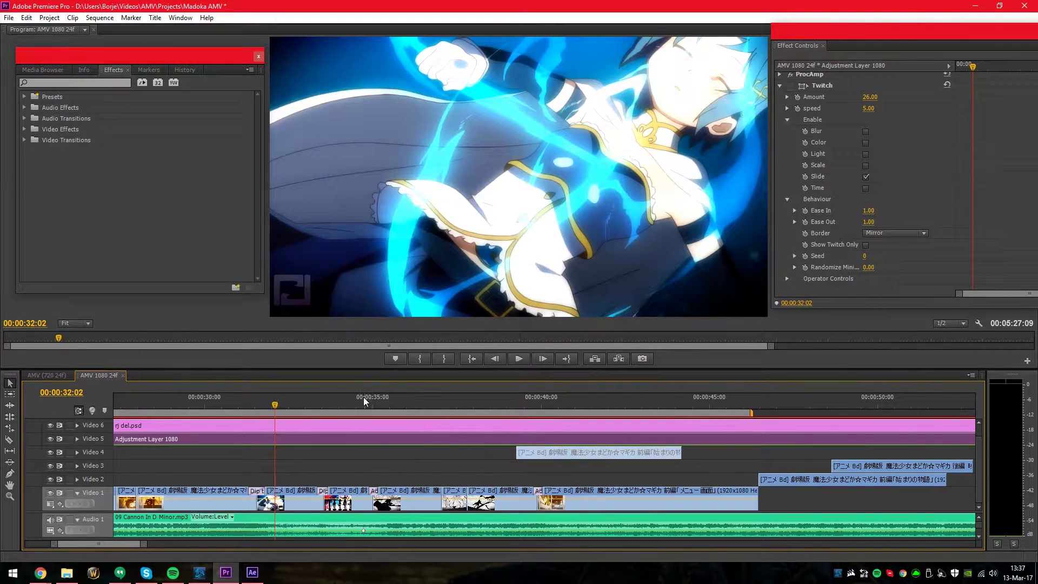
# Switch to Chrome to view Video Copilot's Twitch product page, and return to Premiere Pro
pyautogui.moveTo(40, 572)
pyautogui.click(59, 521)
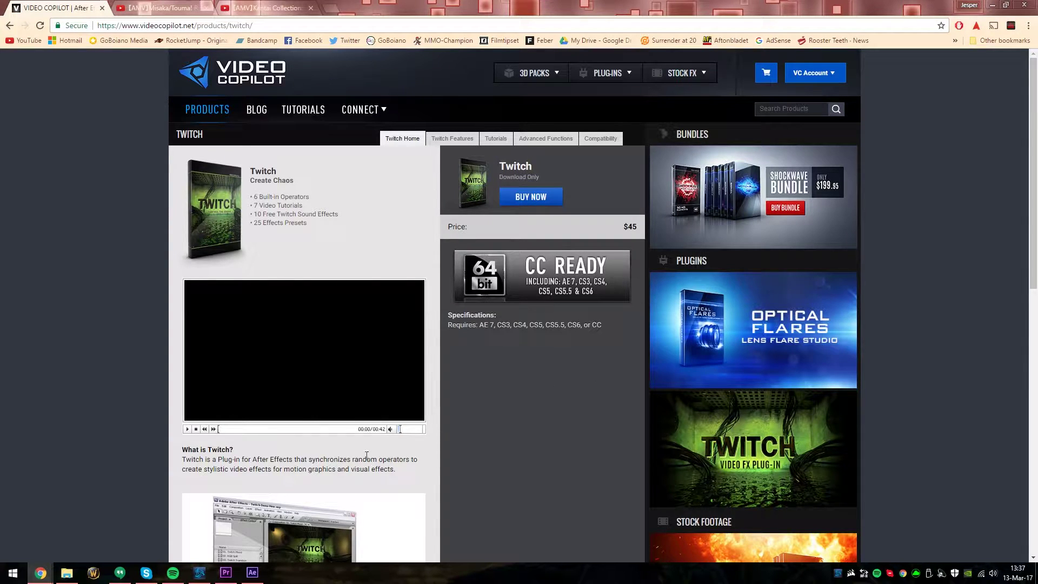
pyautogui.click(224, 577)
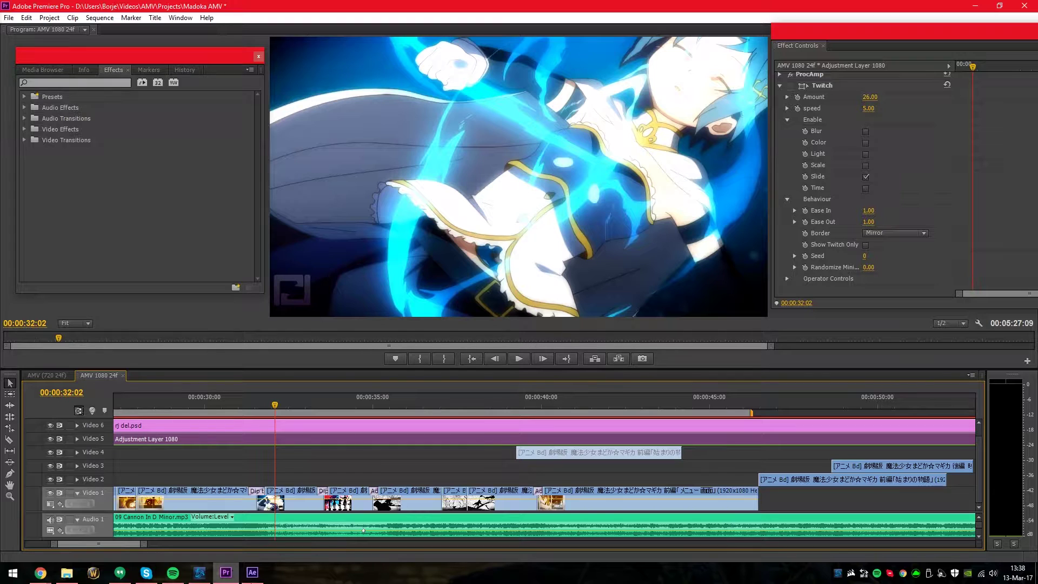
# Switch to Chrome and play the "Misaka/Touma! Raildex!" AMV on YouTube as an example of the effect
pyautogui.moveTo(256, 576)
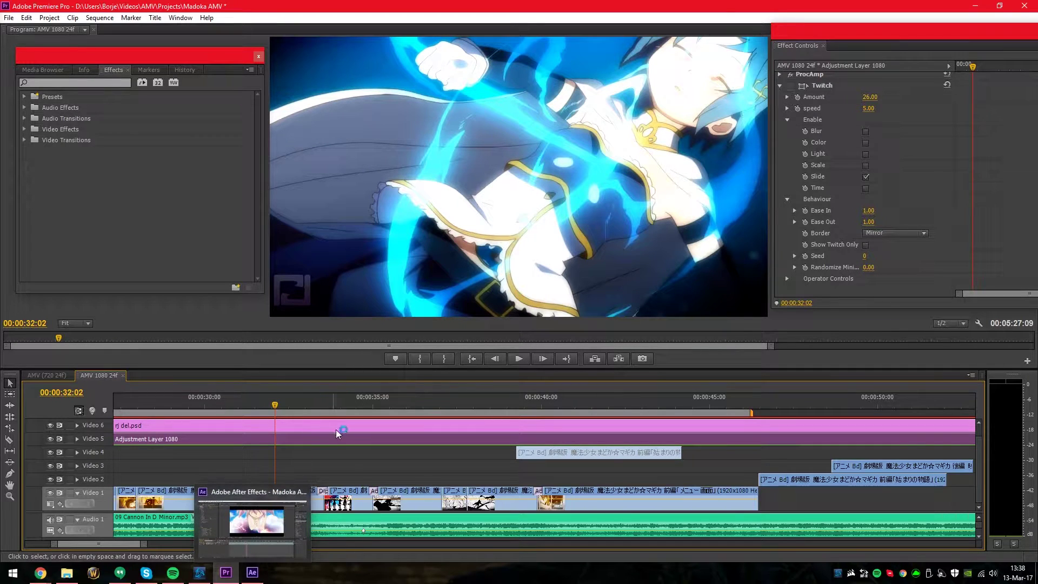
pyautogui.moveTo(38, 573)
pyautogui.click(160, 538)
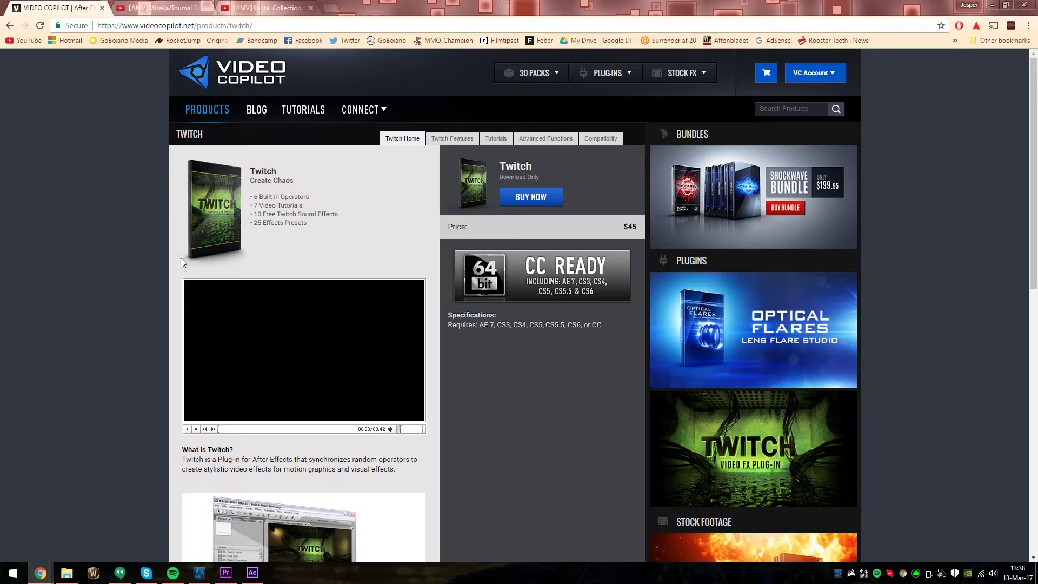
pyautogui.click(166, 7)
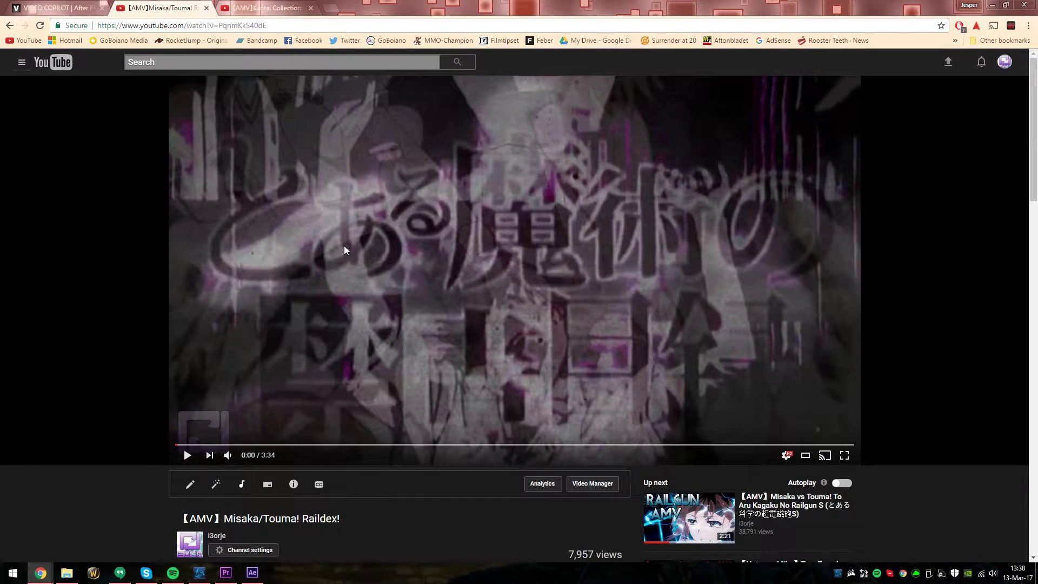
pyautogui.scroll(-5, 491, 294)
pyautogui.scroll(2, 490, 294)
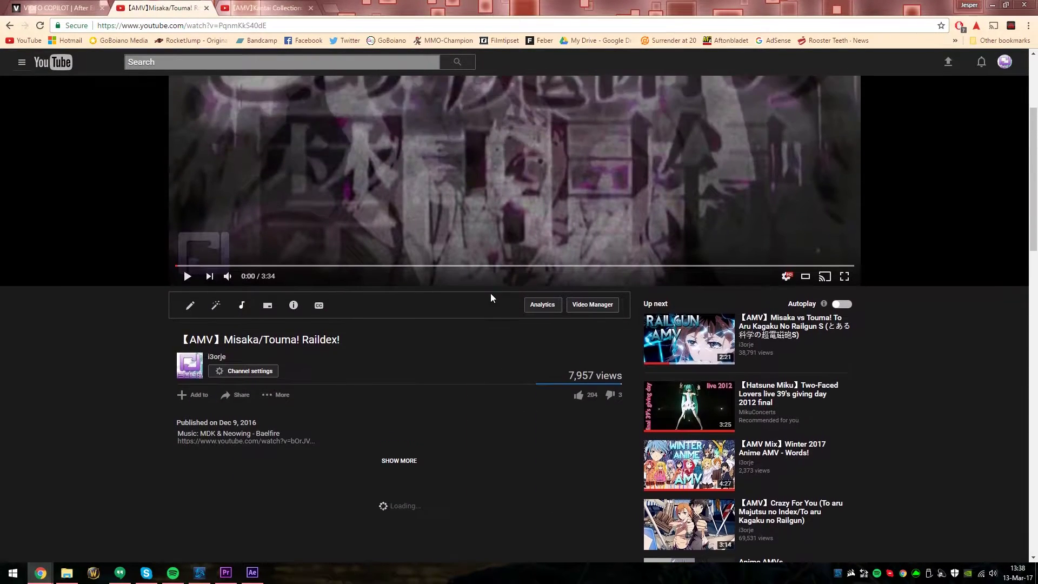
pyautogui.scroll(3, 491, 298)
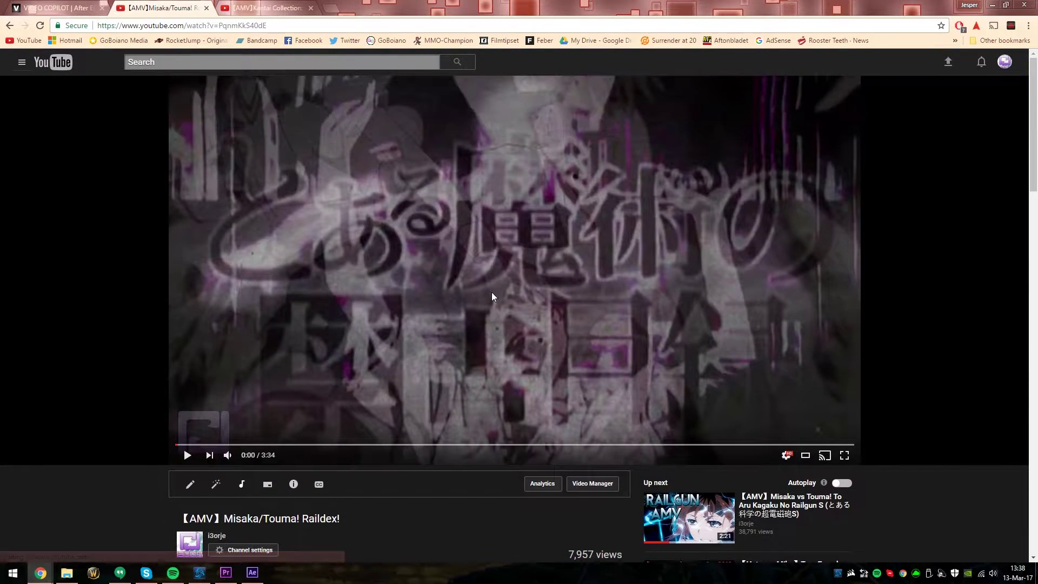
pyautogui.click(407, 281)
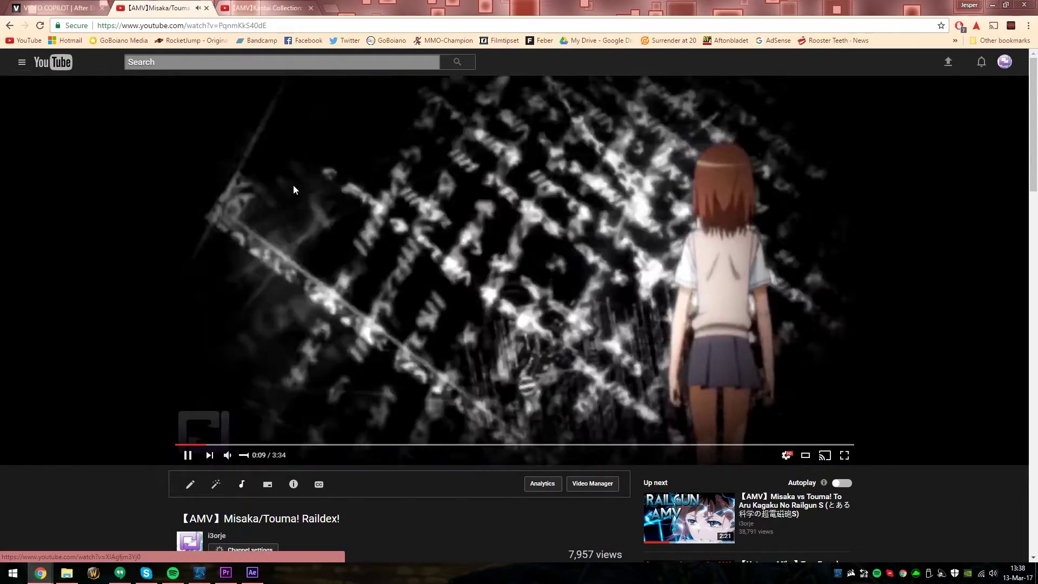
# Play the "Kantai Collection: KanColle - Kisaragi's Departure" AMV from 1:45, pause it, and switch back to Premiere Pro
pyautogui.hotkey('ctrl', 'Tab')
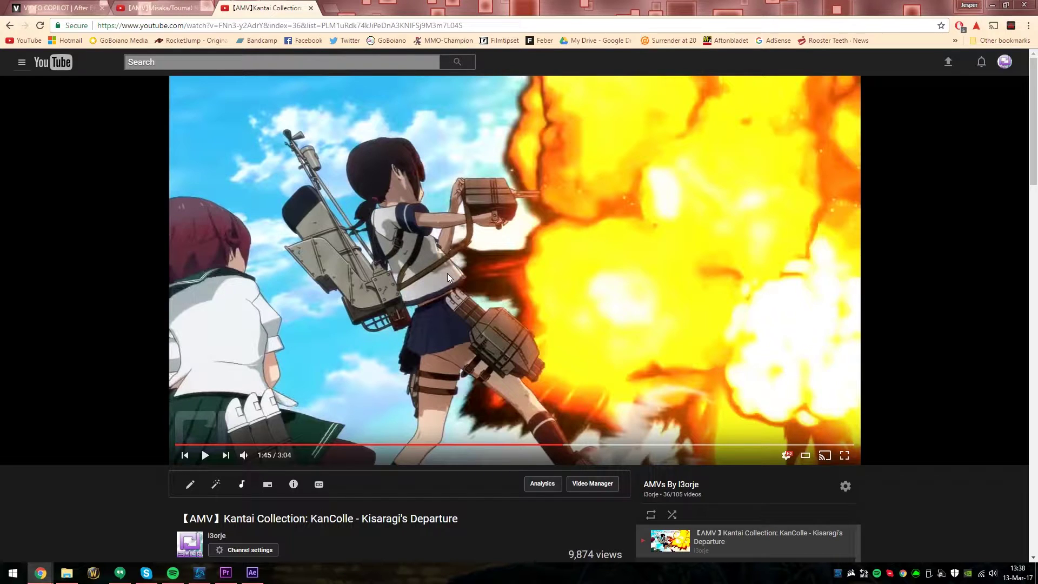
pyautogui.click(365, 273)
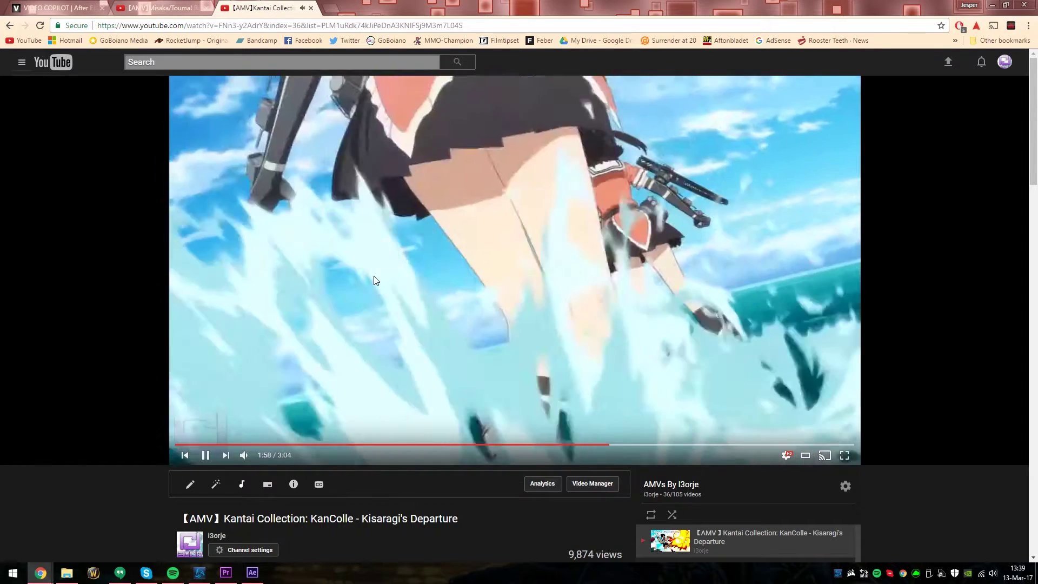
pyautogui.click(375, 276)
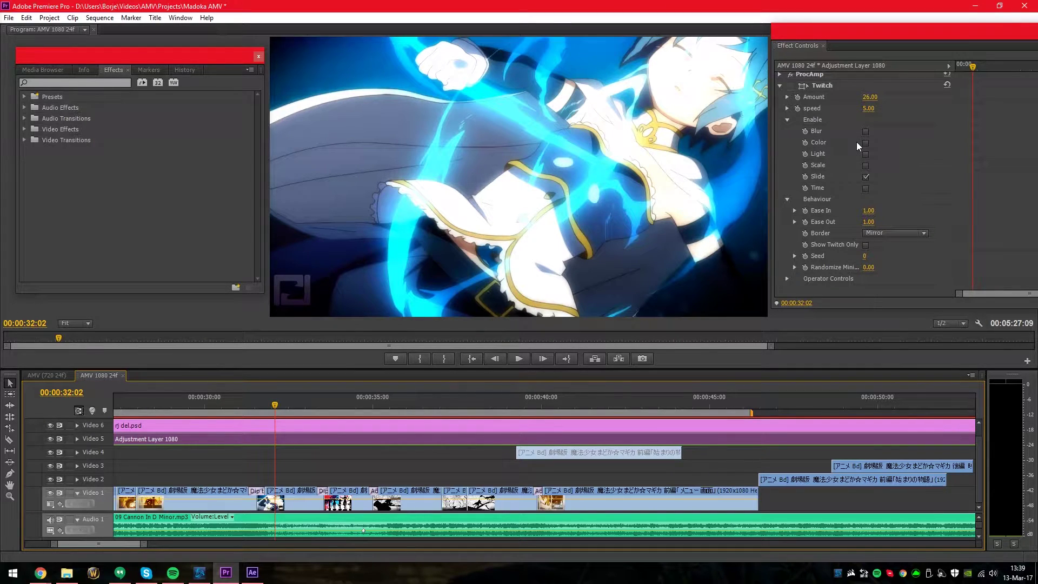
# Play the sequence from 00:00:32:02 to 00:00:40:00 without Twitch, and return the playhead to 00:00:31:22
pyautogui.press('space')
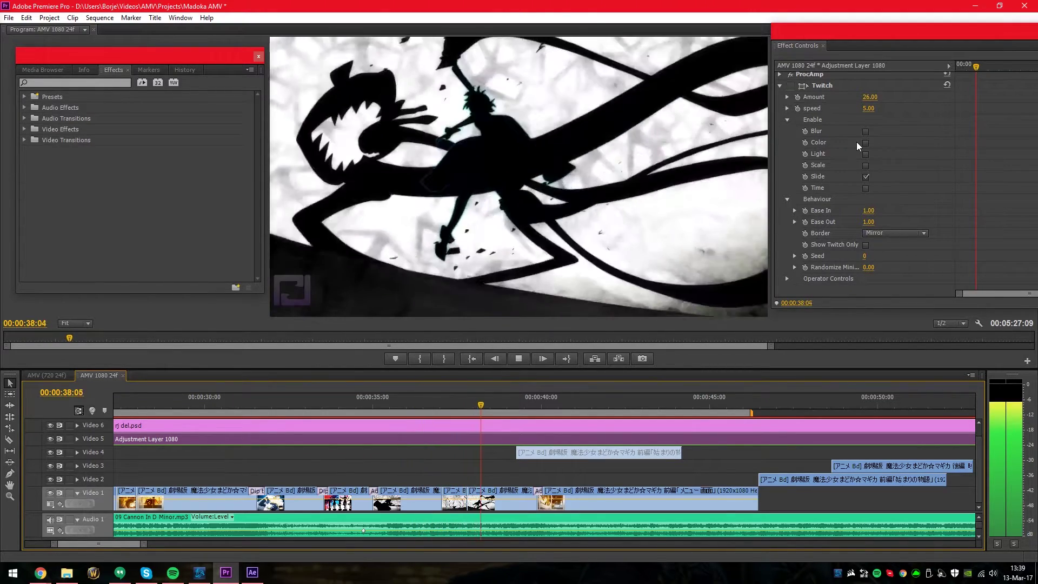
pyautogui.press('space')
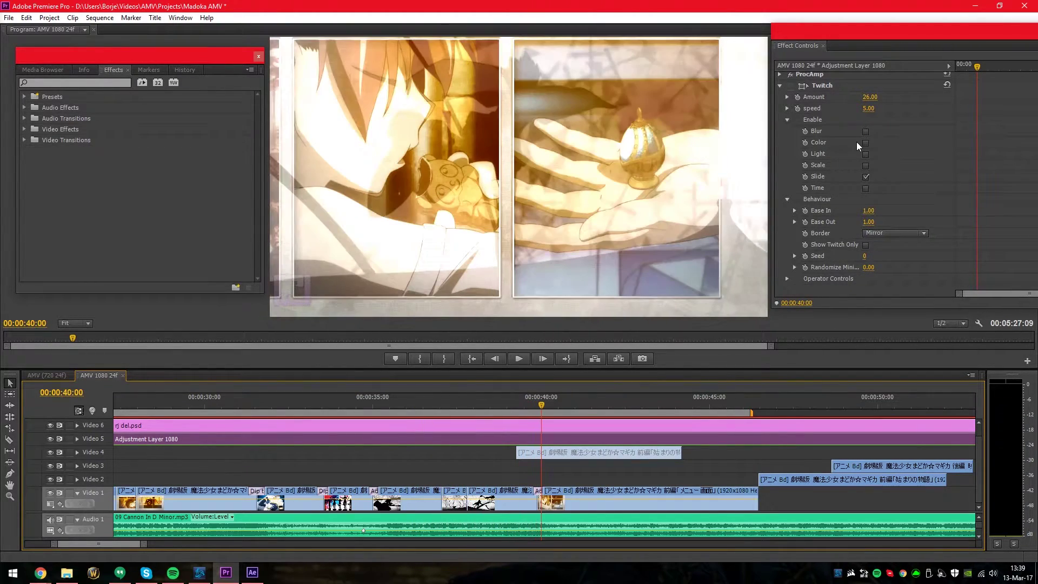
pyautogui.click(269, 404)
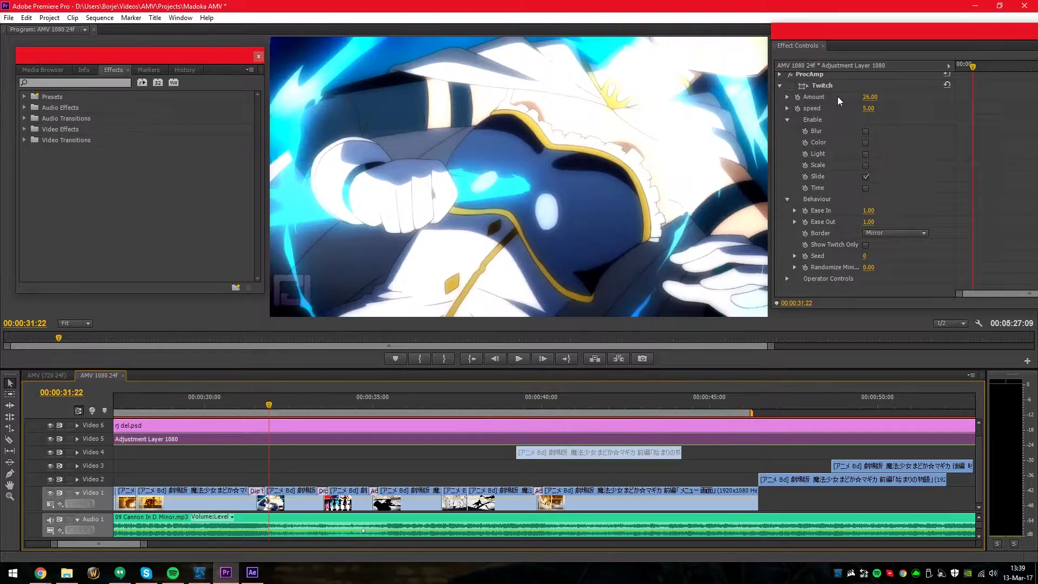
# Toggle the adjustment layer's Twitch effect to compare the picture, leave it enabled, and play the sequence to 00:00:40:14
pyautogui.click(788, 86)
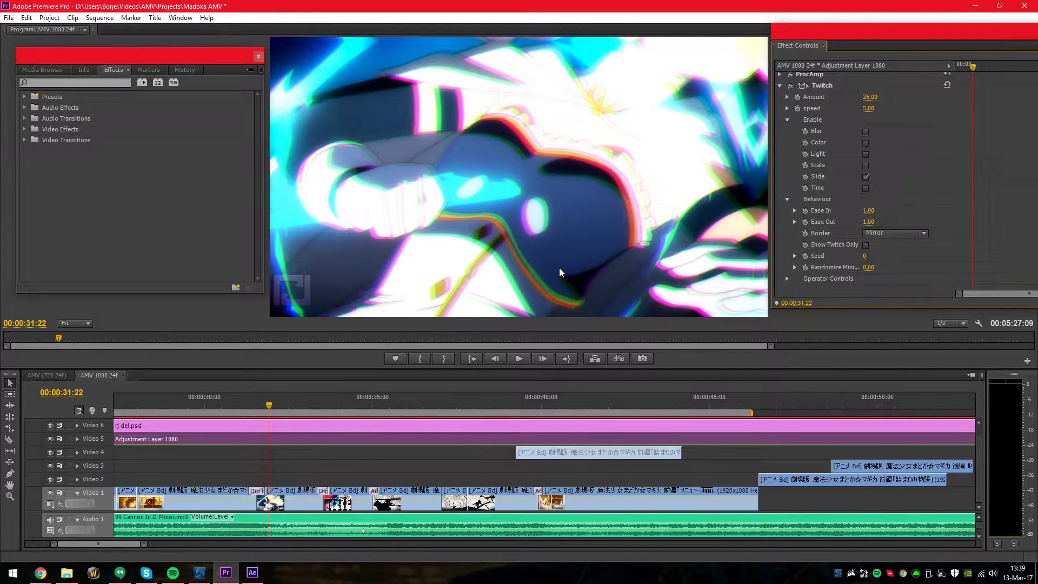
pyautogui.click(788, 85)
pyautogui.click(789, 85)
pyautogui.click(788, 86)
pyautogui.click(788, 85)
pyautogui.press('space')
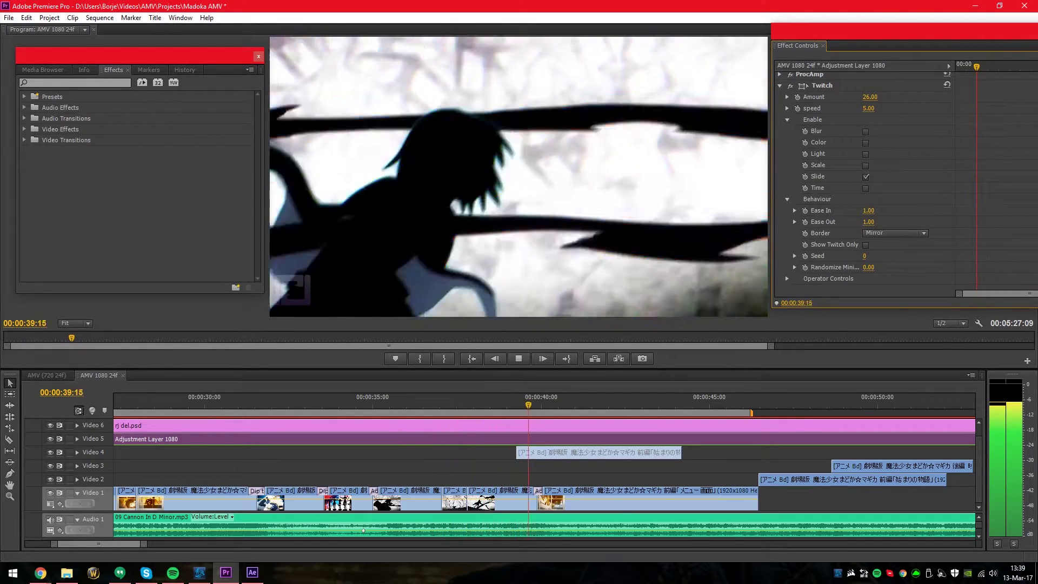
pyautogui.press('space')
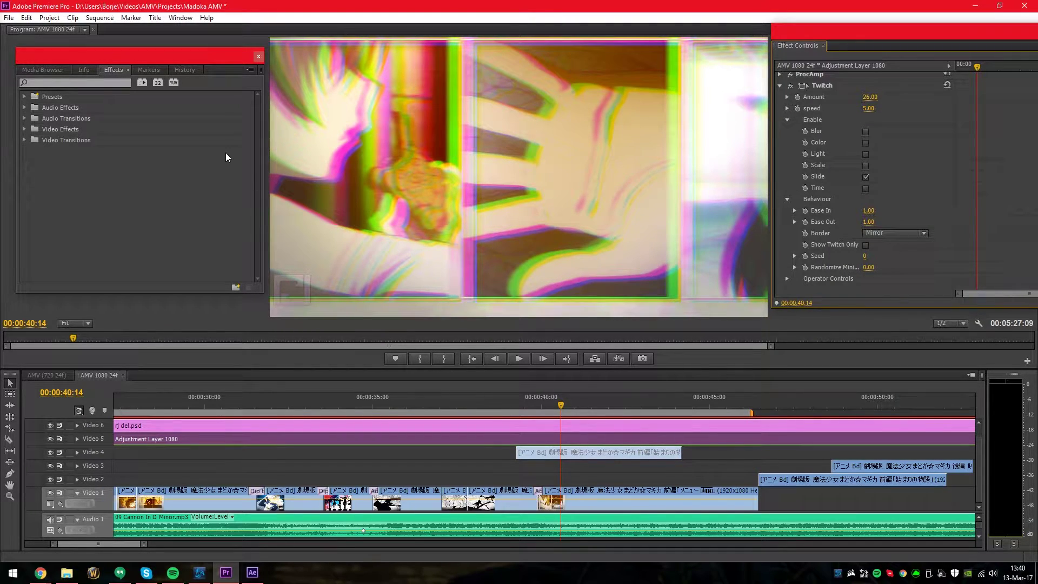
# Find Twitch among the Video Copilot video effects and apply it to the Video 1 clip near 00:00:32:00
pyautogui.click(25, 128)
pyautogui.scroll(-1, 50, 115)
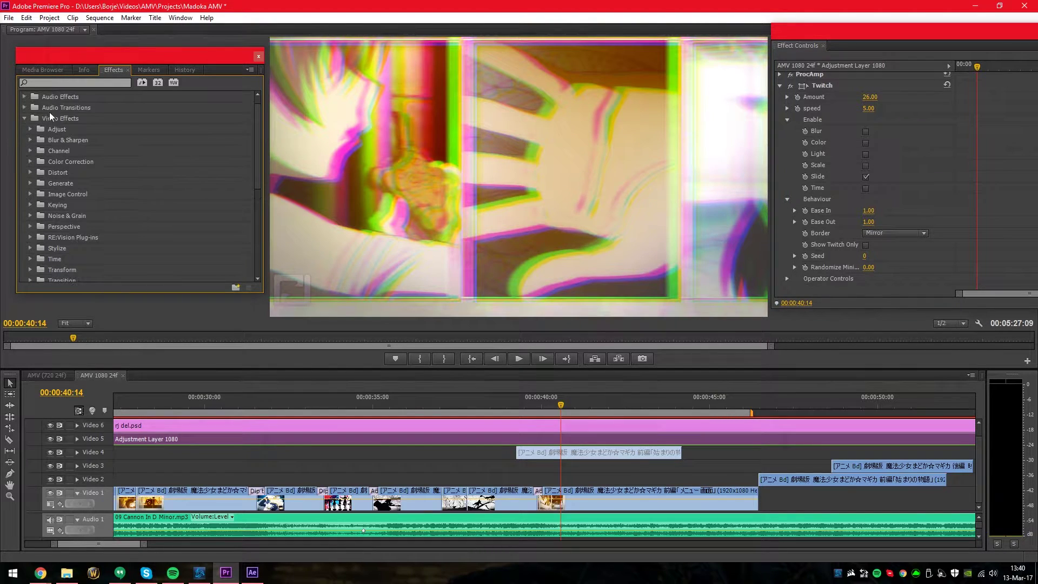
pyautogui.scroll(-6, 49, 112)
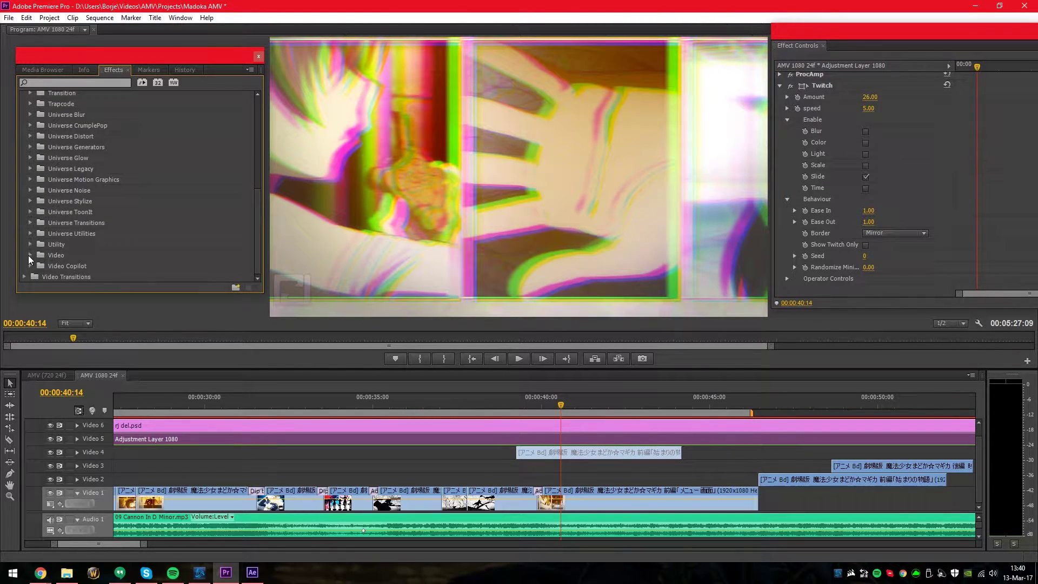
pyautogui.click(30, 264)
pyautogui.scroll(-1, 43, 267)
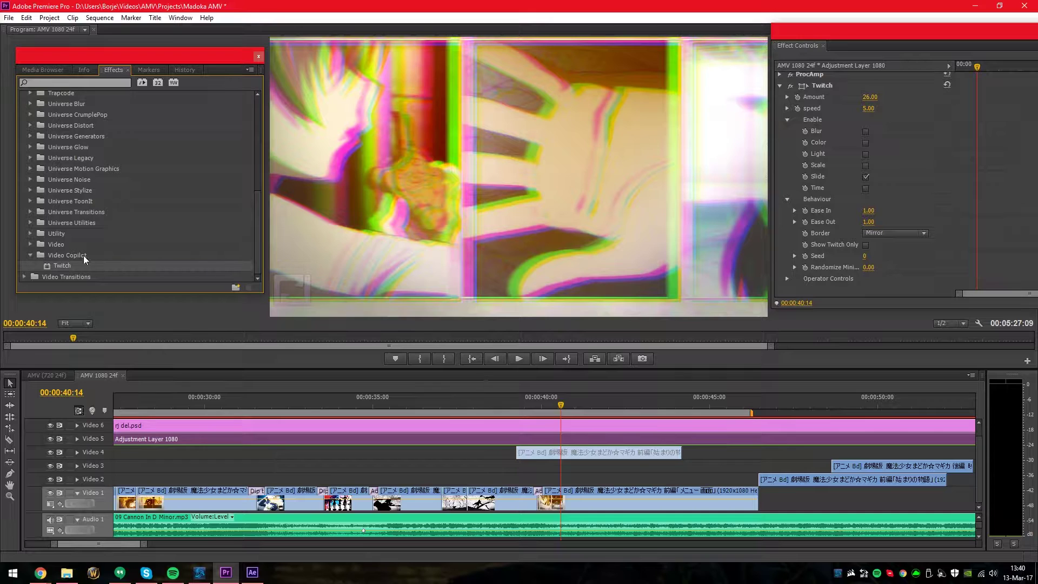
pyautogui.moveTo(48, 266); pyautogui.dragTo(98, 274)
pyautogui.click(502, 374)
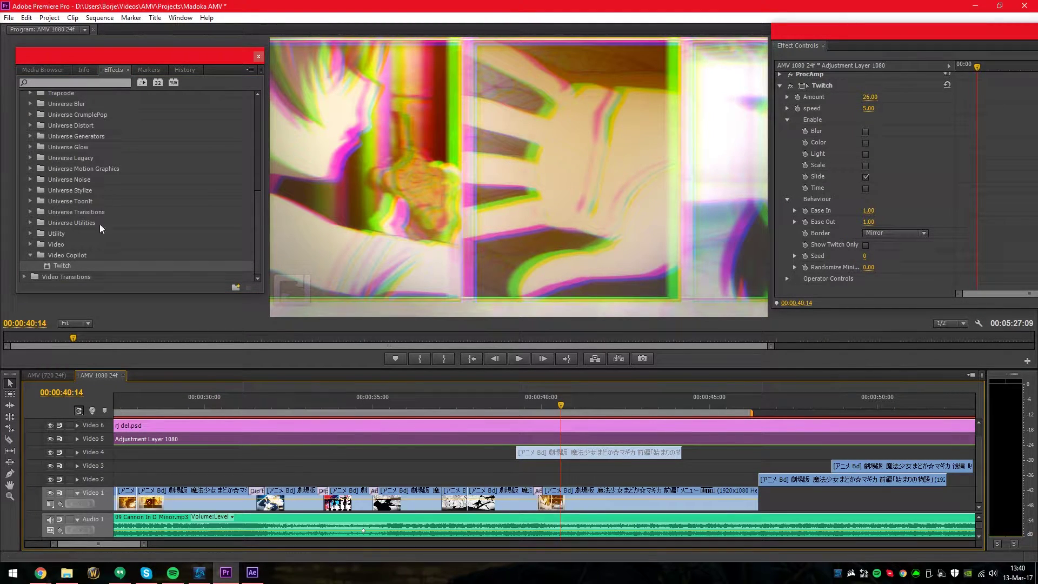
pyautogui.moveTo(63, 268); pyautogui.dragTo(296, 508)
# Park the playhead at 00:00:32:00, disable Twitch on the Video 5 adjustment layer, and select the Video 1 clip beneath it
pyautogui.click(270, 397)
pyautogui.click(259, 438)
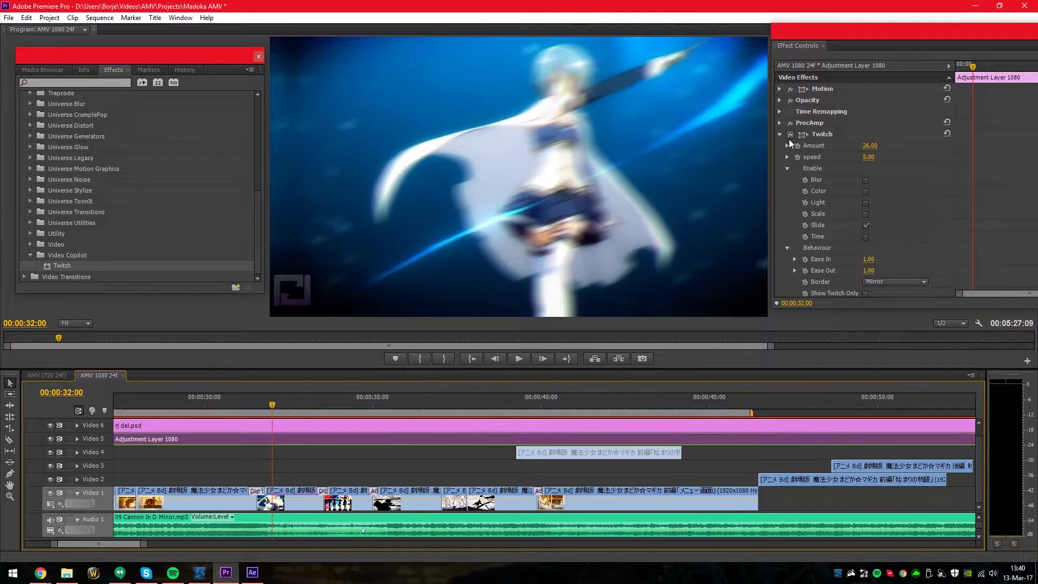
pyautogui.hotkey('ctrl', 'z')
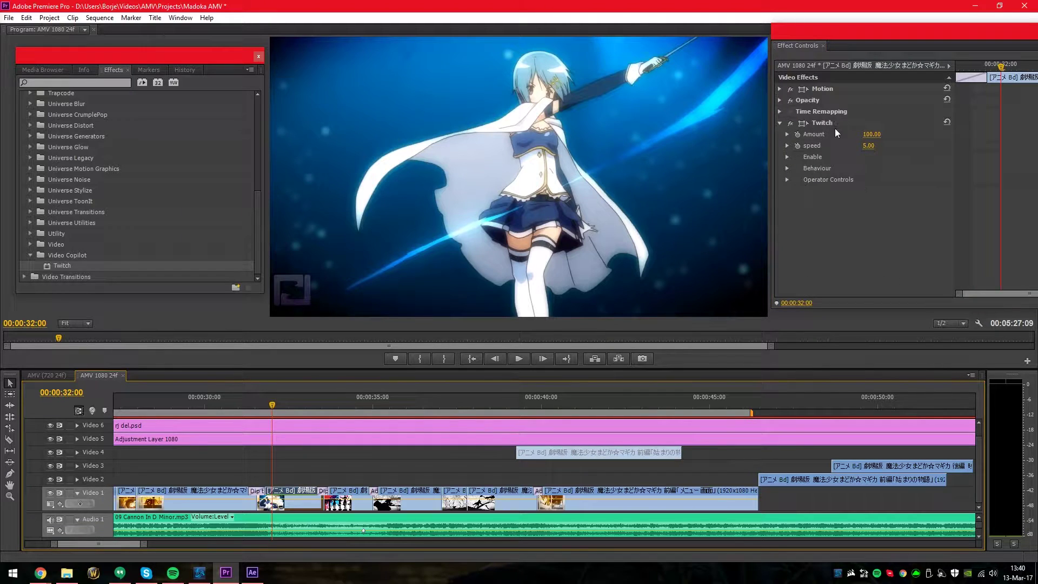
# Enable Scale and Slide in the clip's Twitch effect and preview the picture at 00:00:31:19
pyautogui.click(787, 157)
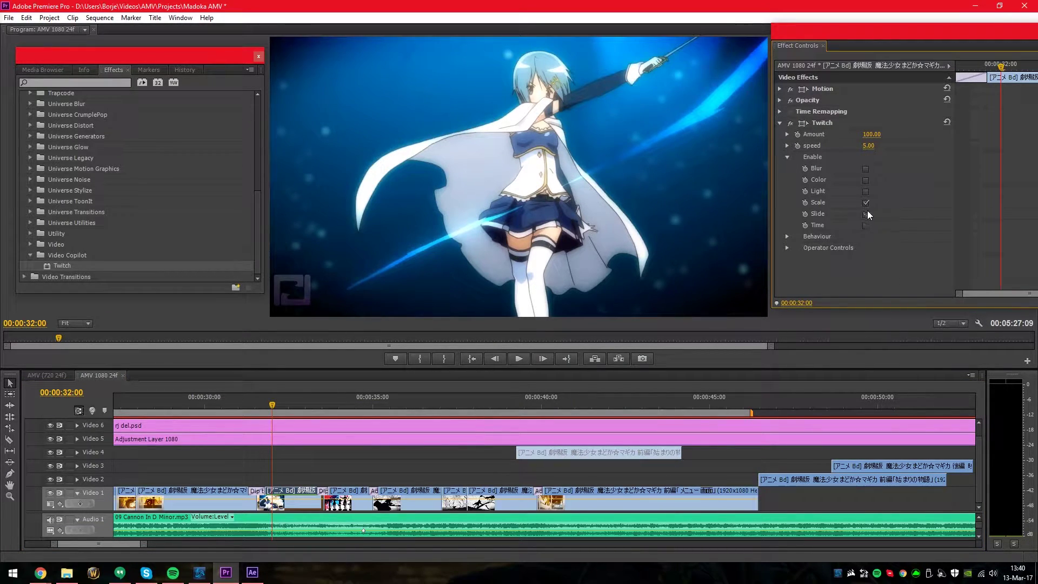
pyautogui.click(866, 214)
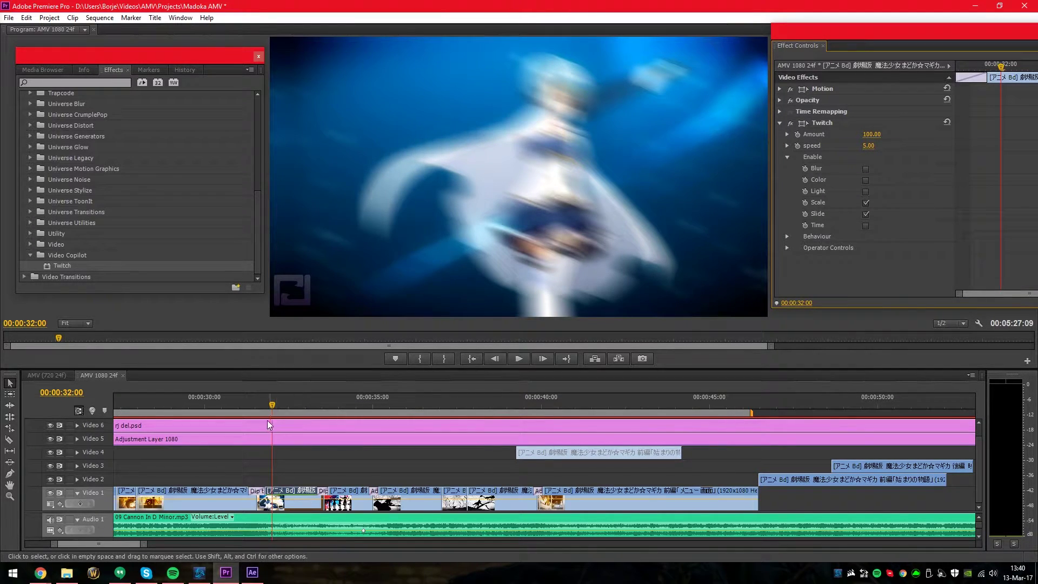
pyautogui.click(265, 404)
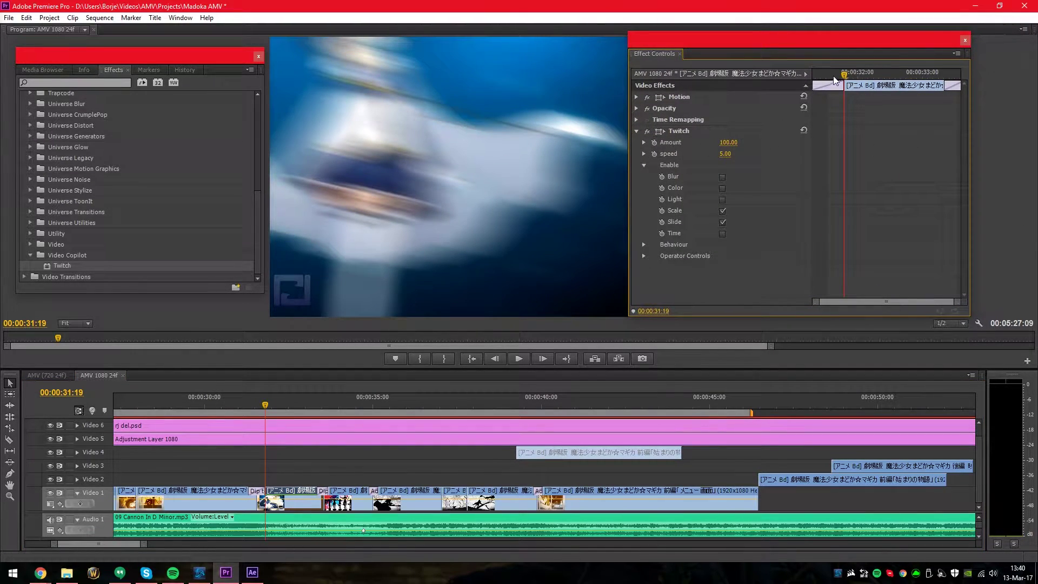
pyautogui.moveTo(806, 43); pyautogui.dragTo(955, 45)
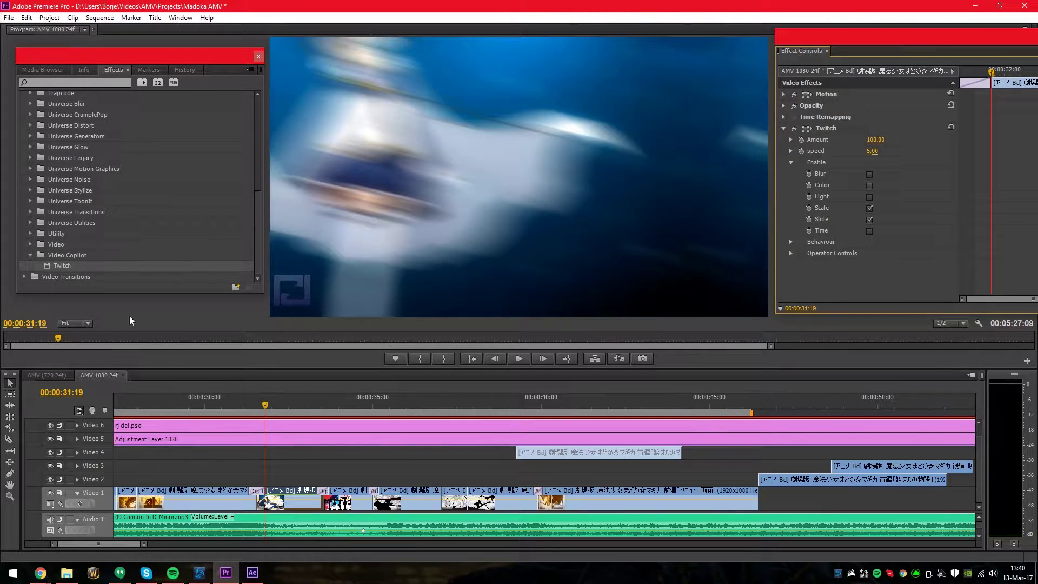
# Cut the Video 5 adjustment layer into a short segment starting at 00:00:31:19 and enable Twitch on that segment
pyautogui.click(225, 447)
pyautogui.click(260, 440)
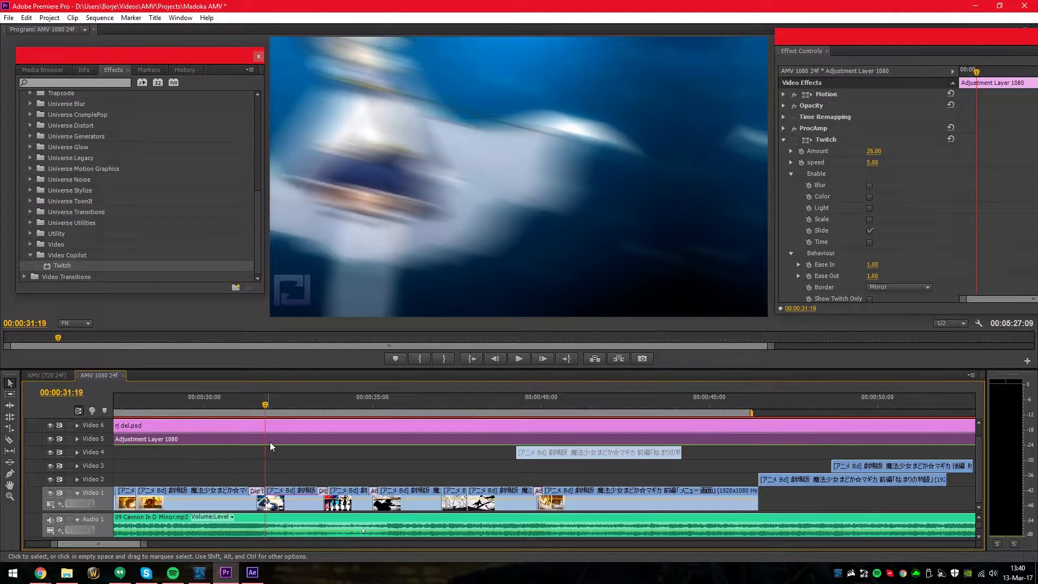
pyautogui.hotkey('ctrl', 'k')
pyautogui.press('b')
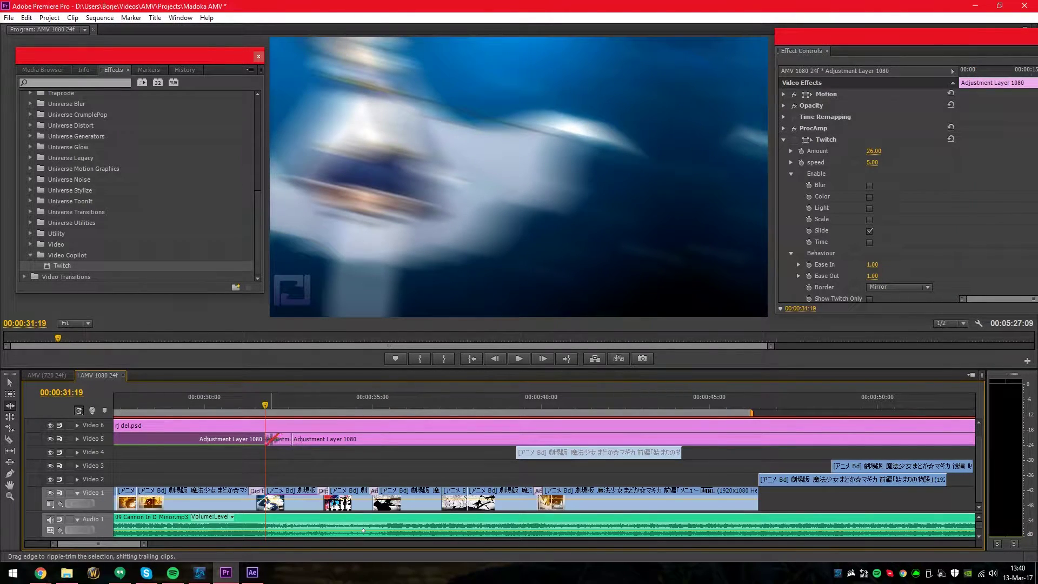
pyautogui.click(271, 439)
pyautogui.press('v')
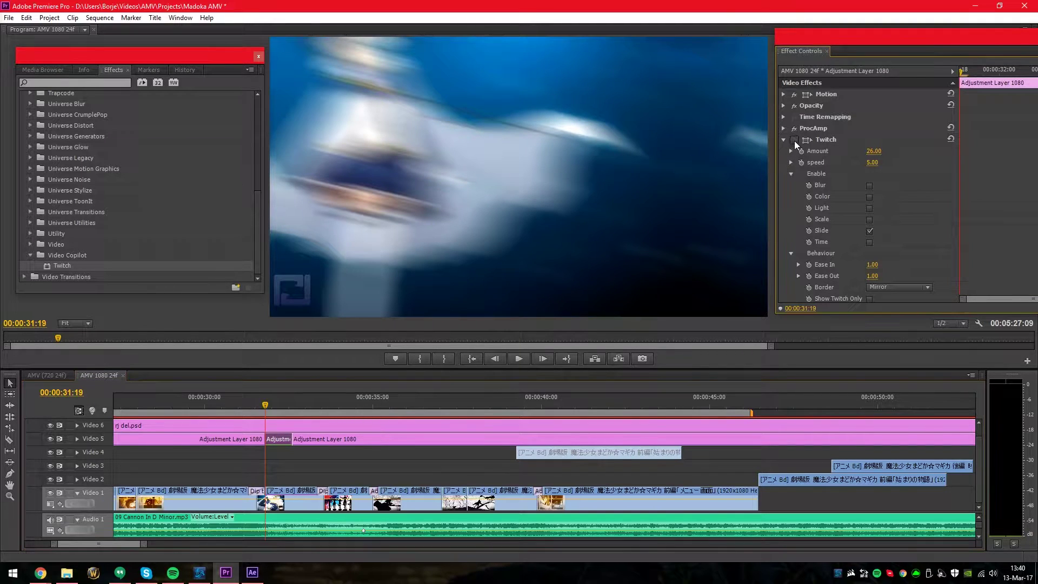
# Remove the Twitch effect from the Video 1 clip and preview the transition up to 00:00:32:03
pyautogui.click(292, 494)
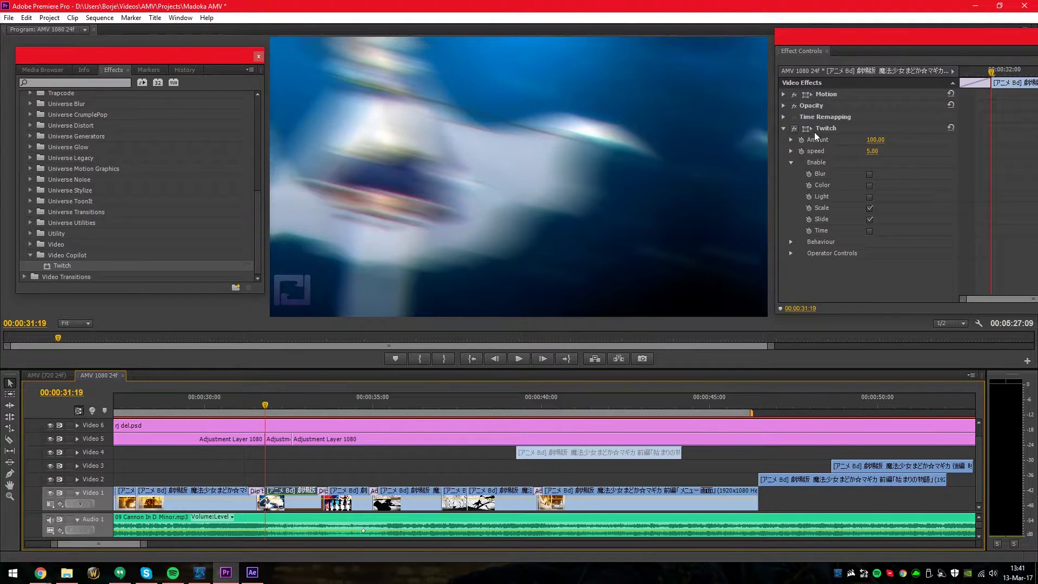
pyautogui.click(814, 132)
pyautogui.press('Delete')
pyautogui.click(268, 405)
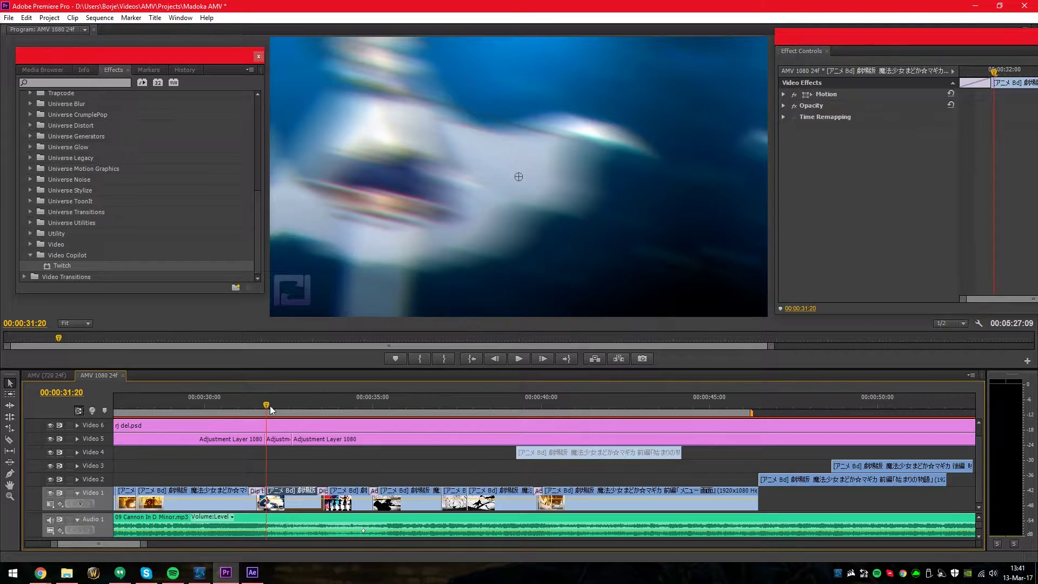
pyautogui.moveTo(271, 405)
pyautogui.mouseDown()
pyautogui.moveTo(248, 404)
pyautogui.moveTo(300, 406)
pyautogui.moveTo(277, 403)
pyautogui.mouseUp()
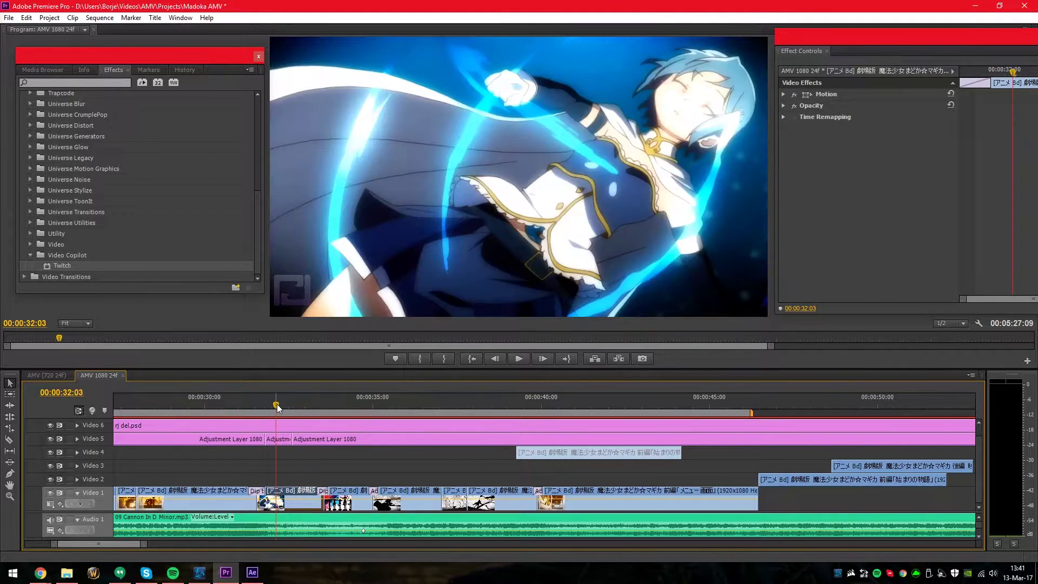
# Create a 1920 × 1080 adjustment layer at 24 fps with square pixels in the extra bin
pyautogui.hotkey('shift', '1')
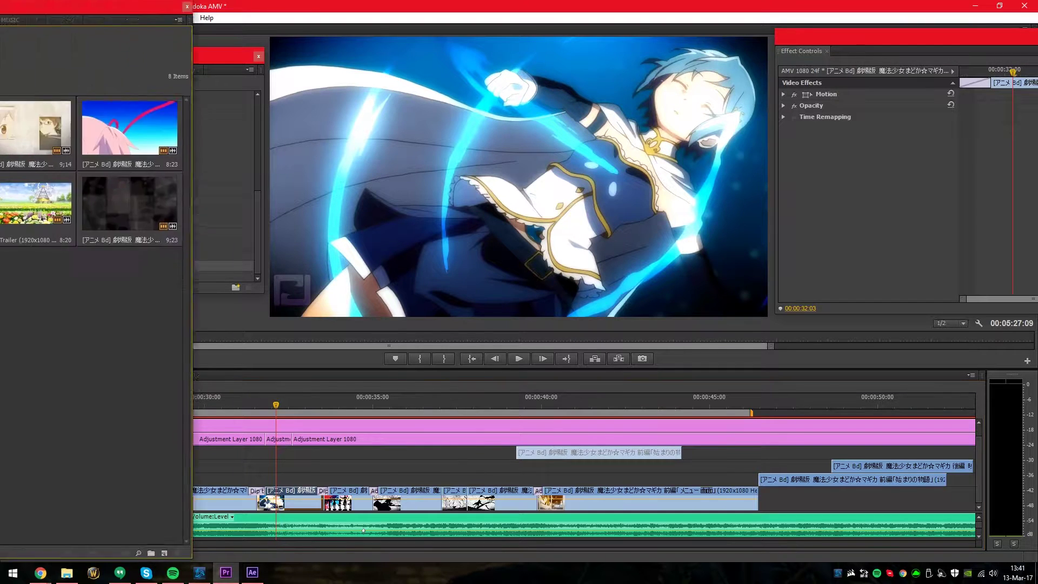
pyautogui.moveTo(179, 4); pyautogui.dragTo(458, 10)
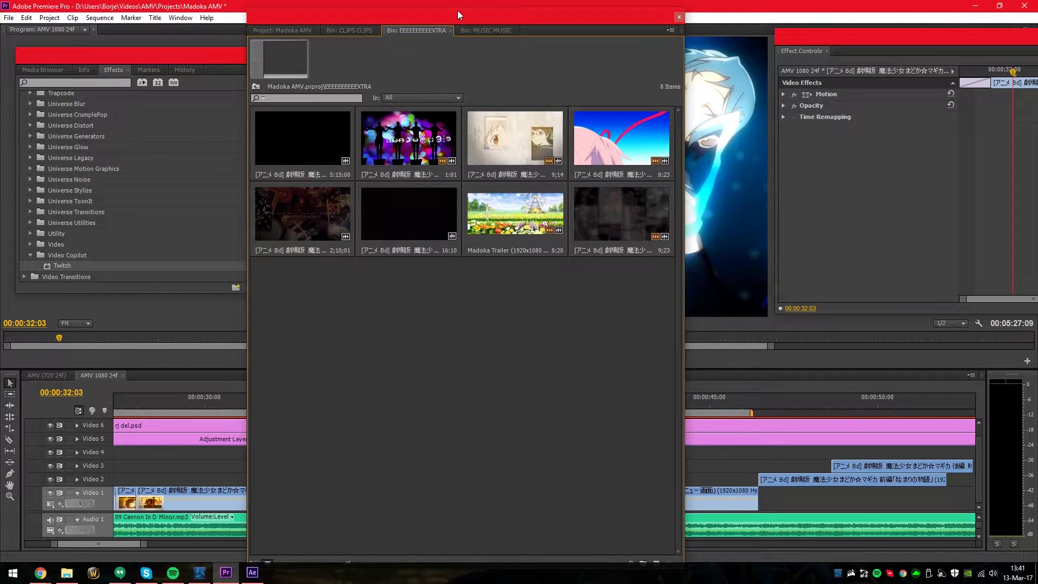
pyautogui.click(311, 30)
pyautogui.click(408, 32)
pyautogui.rightClick(445, 349)
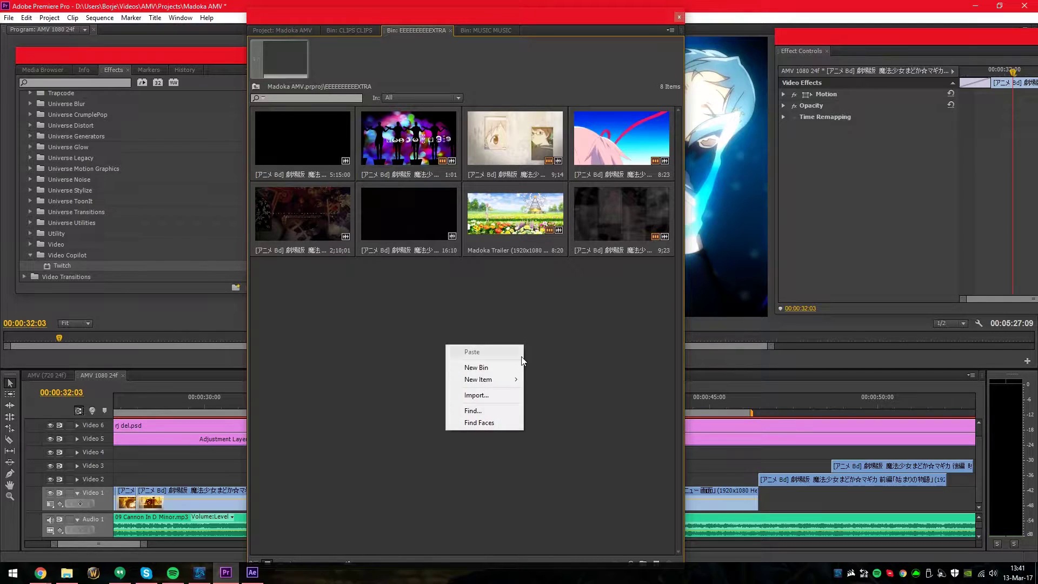
pyautogui.moveTo(504, 377)
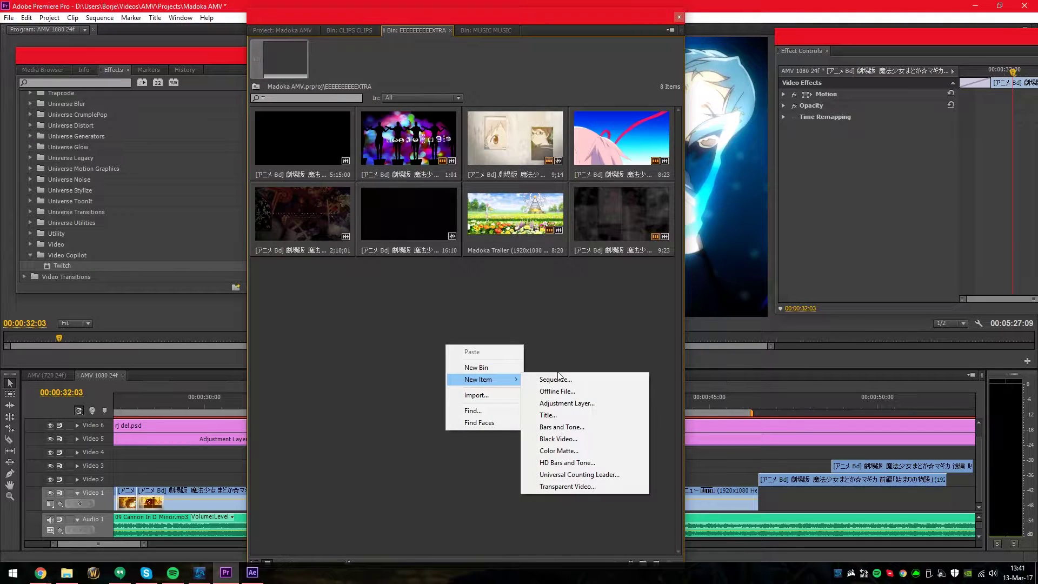
pyautogui.click(561, 404)
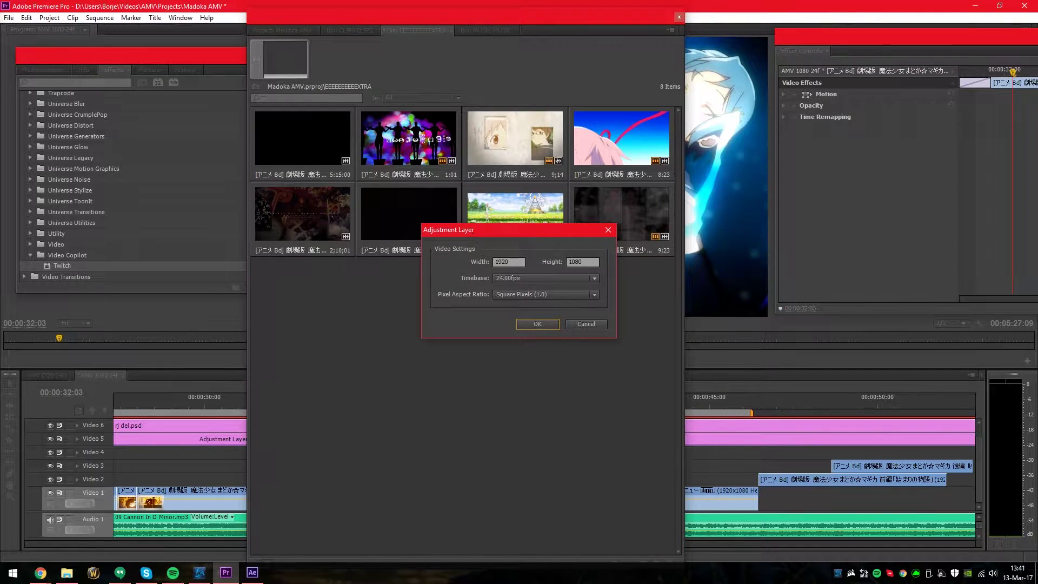
pyautogui.moveTo(469, 229); pyautogui.dragTo(485, 209)
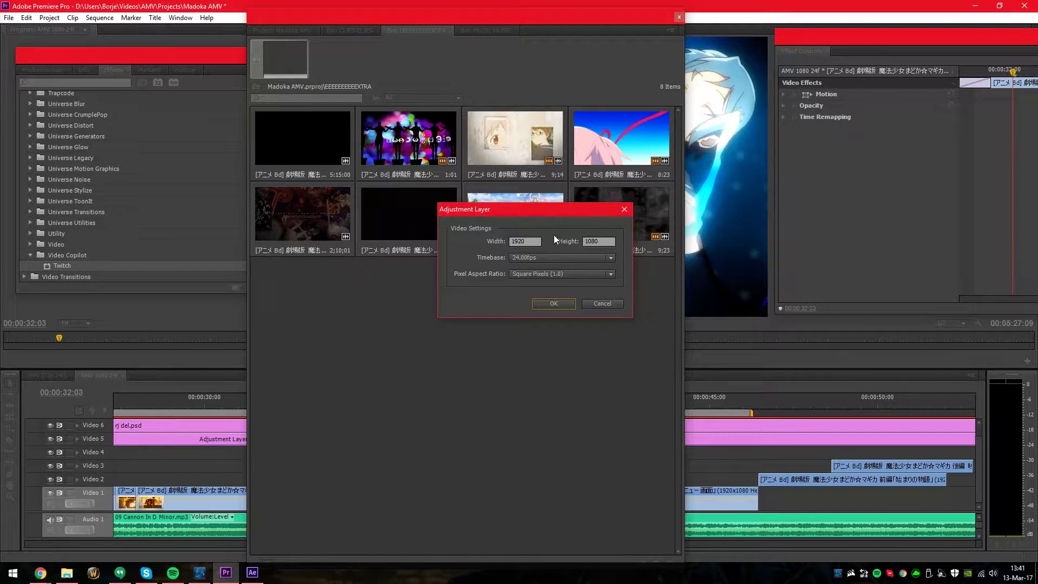
pyautogui.click(553, 302)
pyautogui.moveTo(321, 280); pyautogui.dragTo(327, 342)
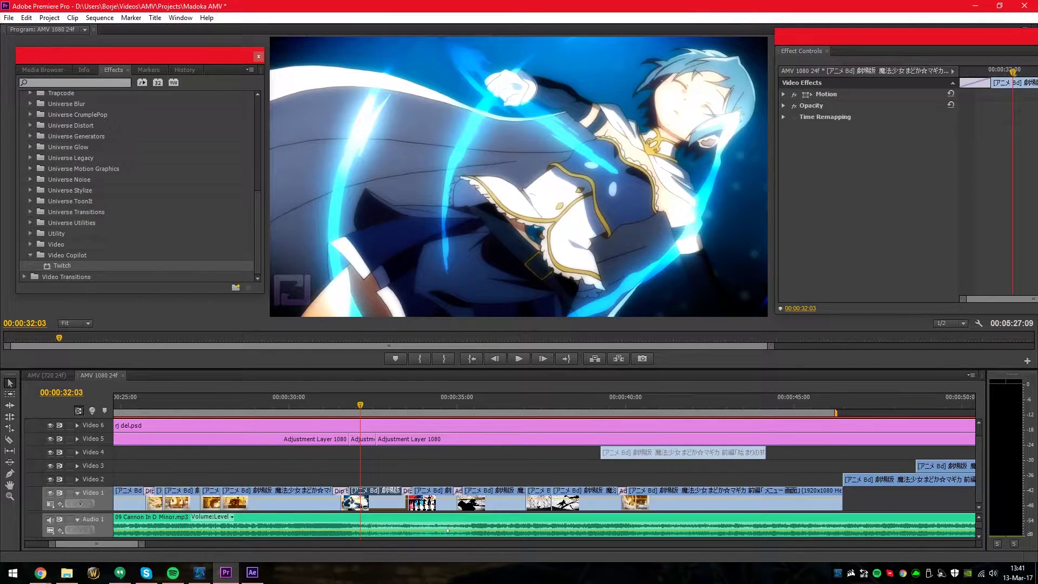
# Replace the Twitch effect on the Video 5 adjustment layer with a fresh copy at 00:00:32:01 and expand its Enable options
pyautogui.click(358, 404)
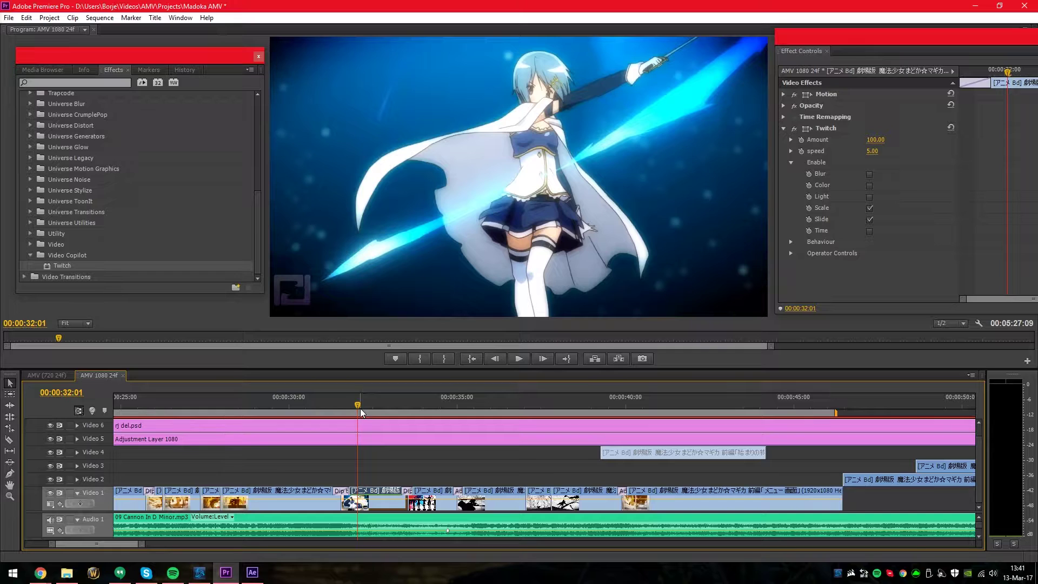
pyautogui.click(356, 439)
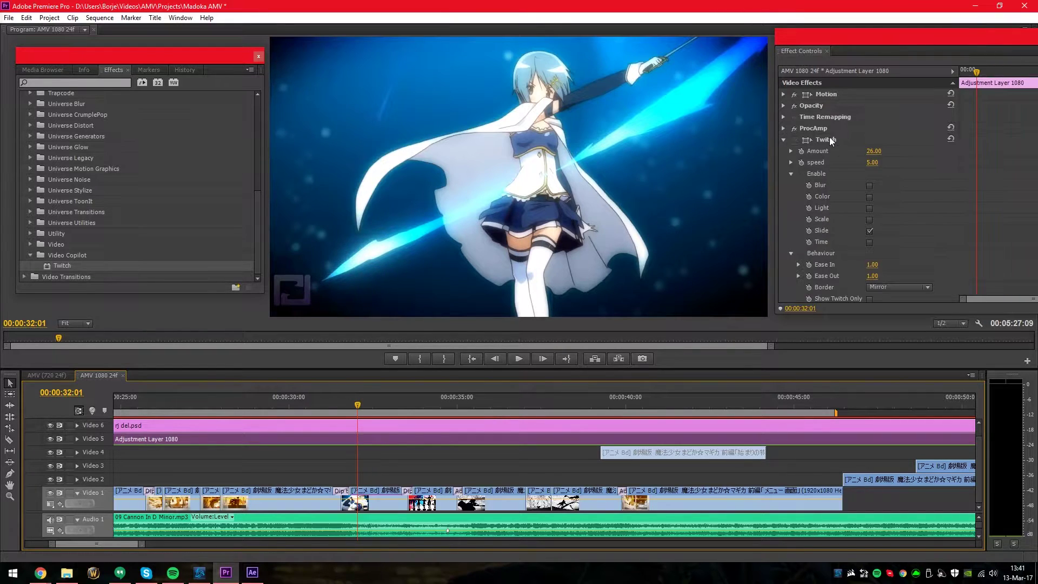
pyautogui.click(829, 140)
pyautogui.press('Delete')
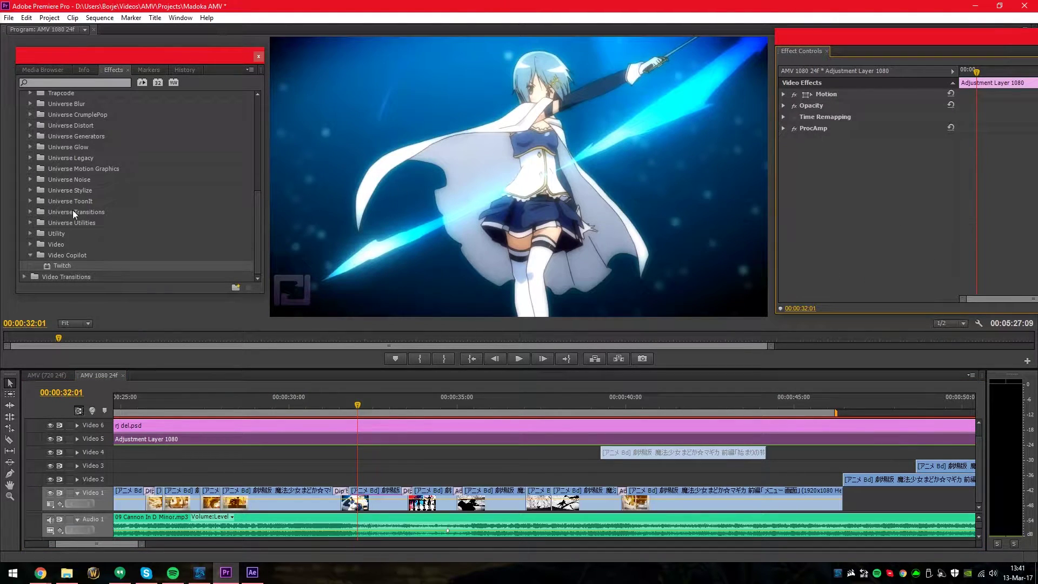
pyautogui.click(53, 256)
pyautogui.moveTo(55, 267); pyautogui.dragTo(795, 241)
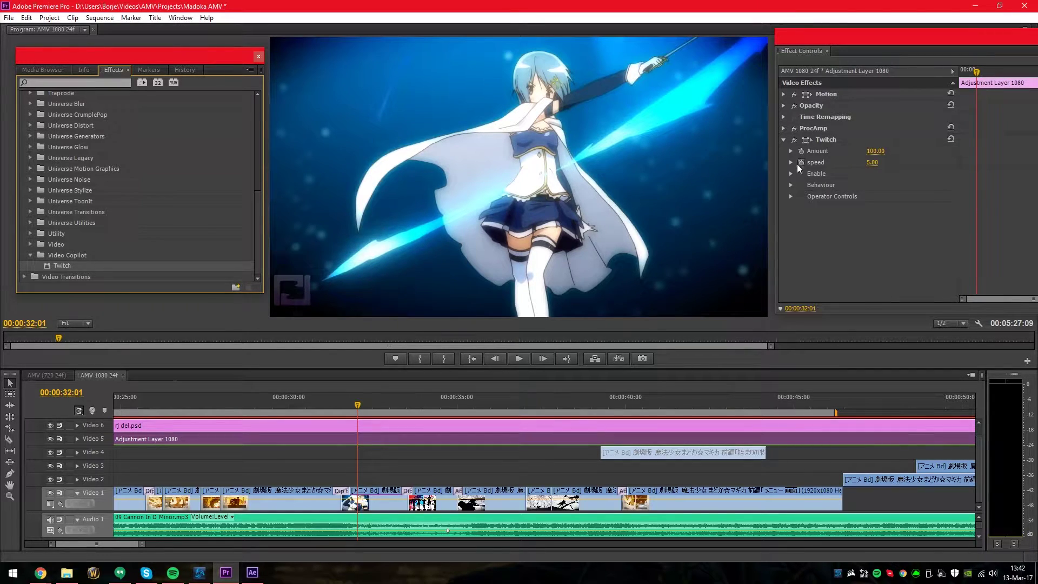
pyautogui.click(811, 174)
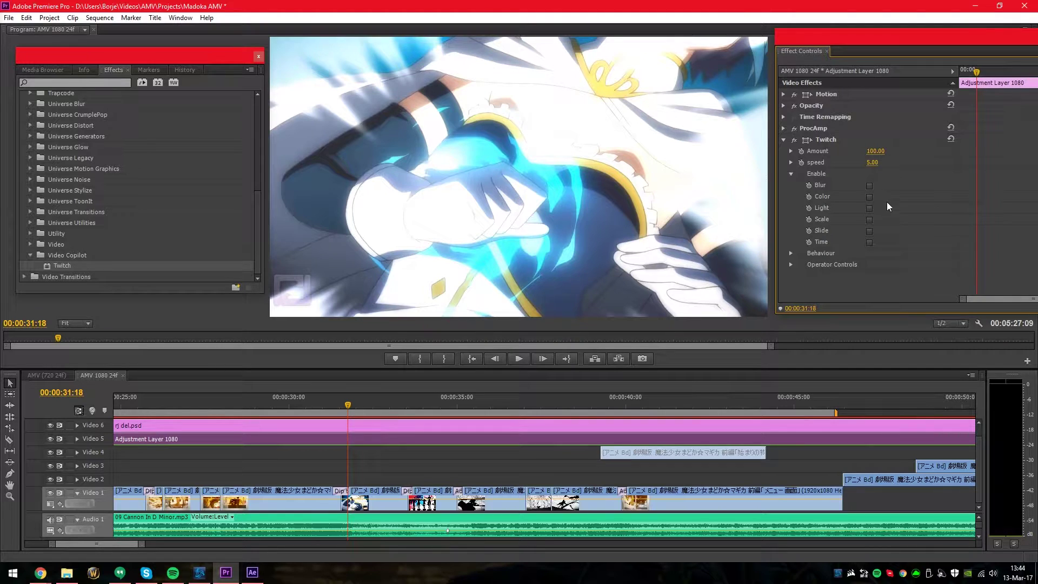
# Enable Twitch's Blur and Color one at a time, preview each across the clip, and disable each again
pyautogui.click(869, 186)
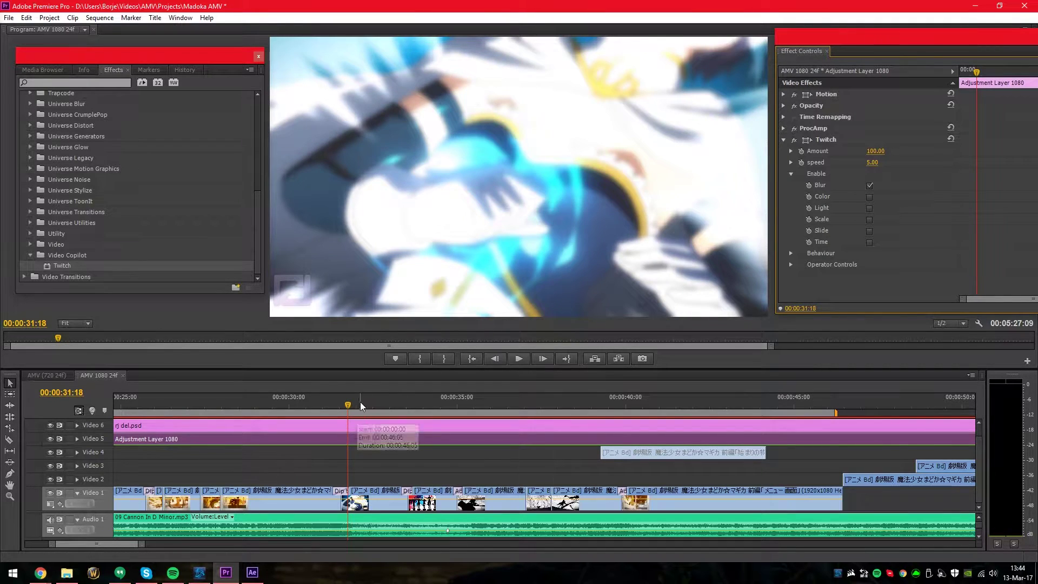
pyautogui.moveTo(361, 405); pyautogui.dragTo(382, 403)
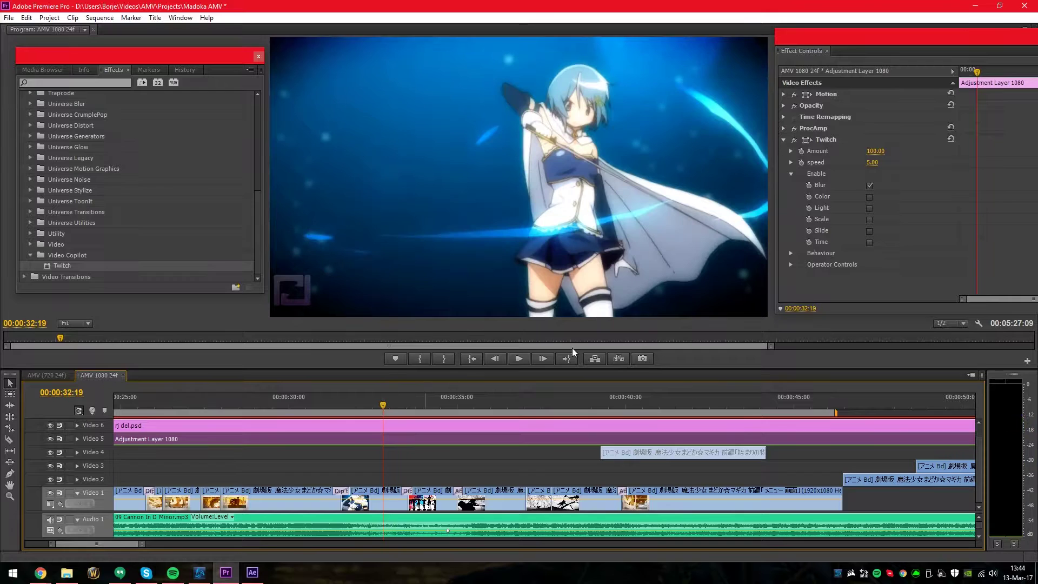
pyautogui.click(869, 185)
pyautogui.click(868, 197)
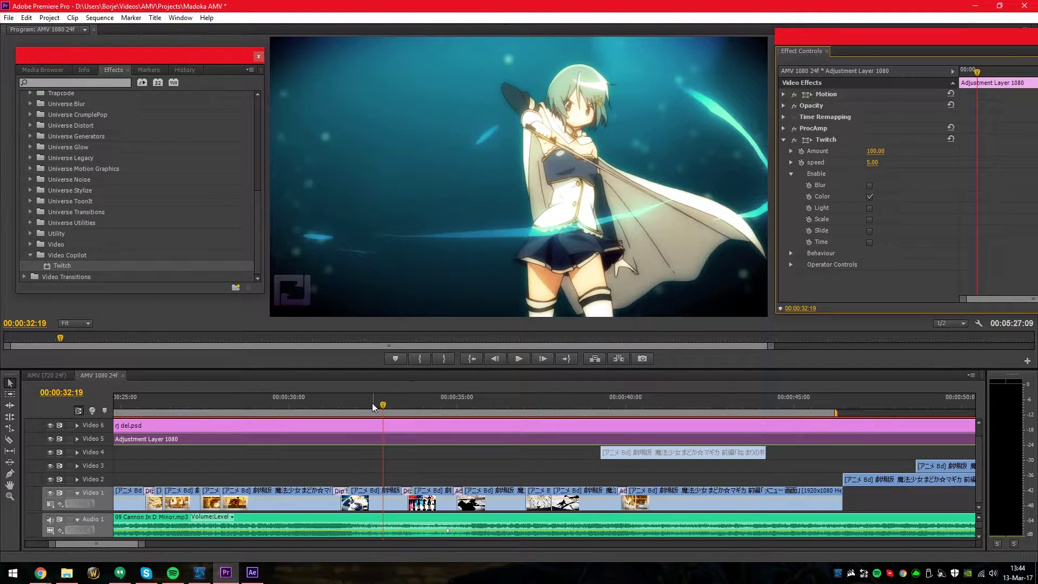
pyautogui.moveTo(373, 406)
pyautogui.mouseDown()
pyautogui.moveTo(363, 407)
pyautogui.moveTo(412, 404)
pyautogui.moveTo(354, 404)
pyautogui.mouseUp()
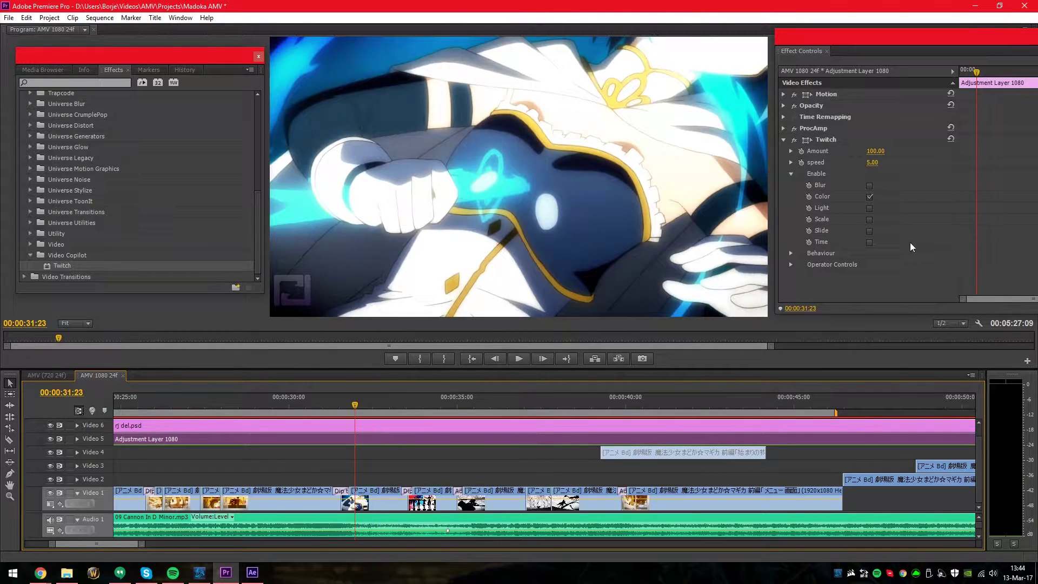
pyautogui.click(869, 196)
# Enable Twitch's Light and Scale one at a time, preview each around 00:00:33, and disable each again
pyautogui.click(869, 208)
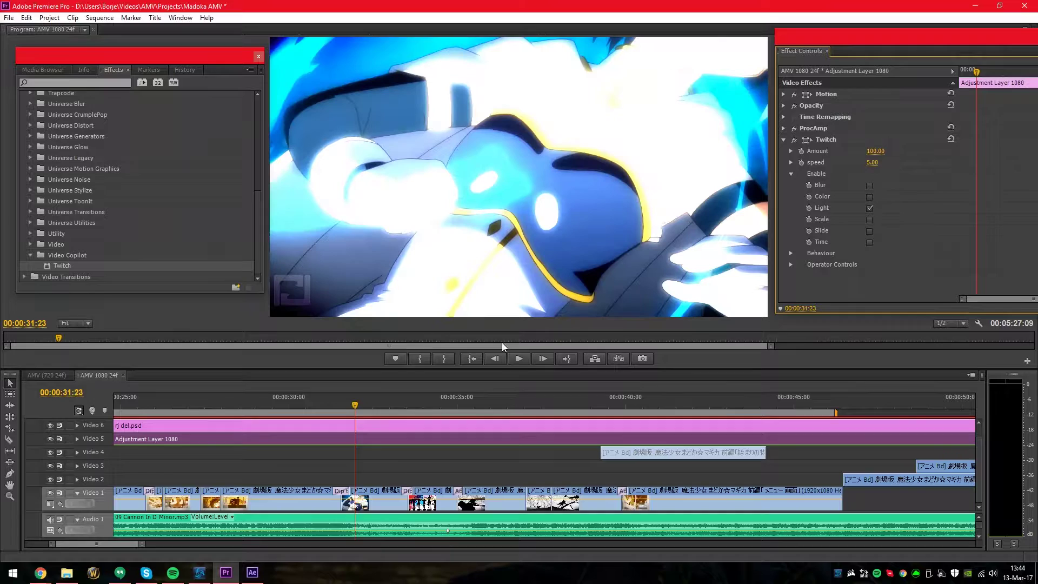
pyautogui.click(357, 404)
pyautogui.moveTo(356, 404); pyautogui.dragTo(401, 404)
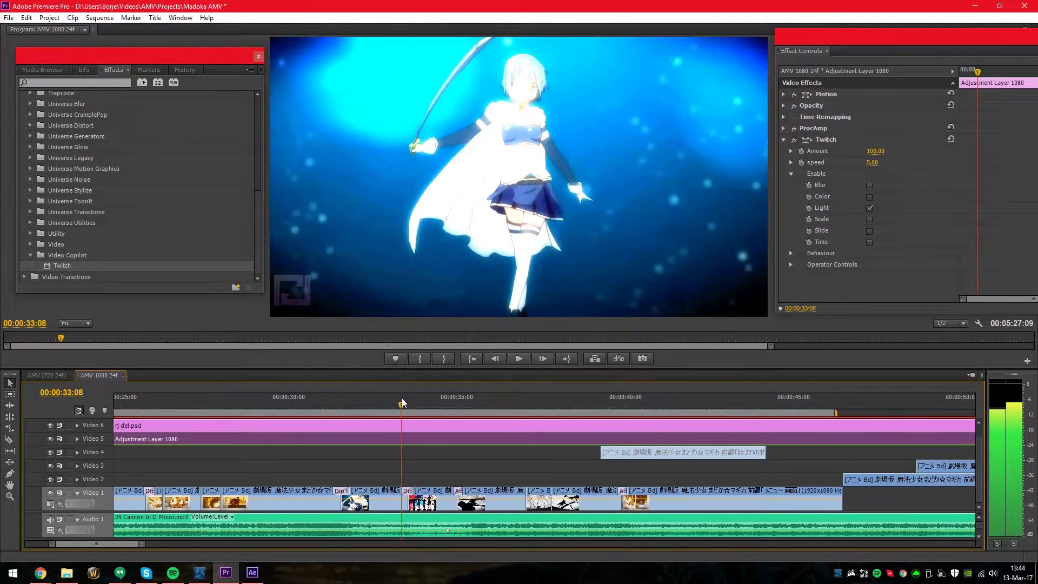
pyautogui.click(869, 209)
pyautogui.click(868, 220)
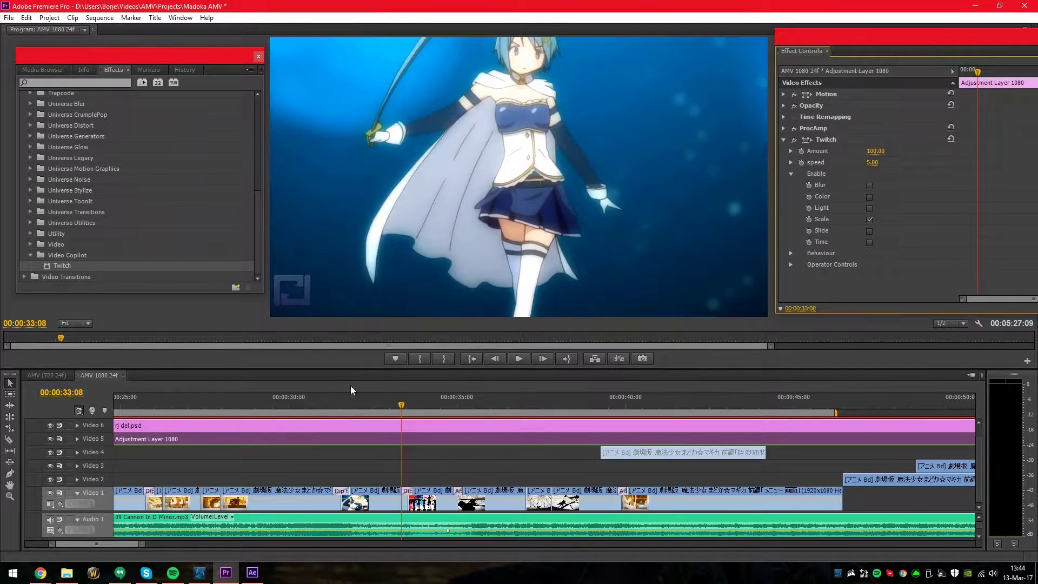
pyautogui.moveTo(378, 400)
pyautogui.mouseDown()
pyautogui.moveTo(352, 404)
pyautogui.moveTo(393, 401)
pyautogui.mouseUp()
pyautogui.click(868, 219)
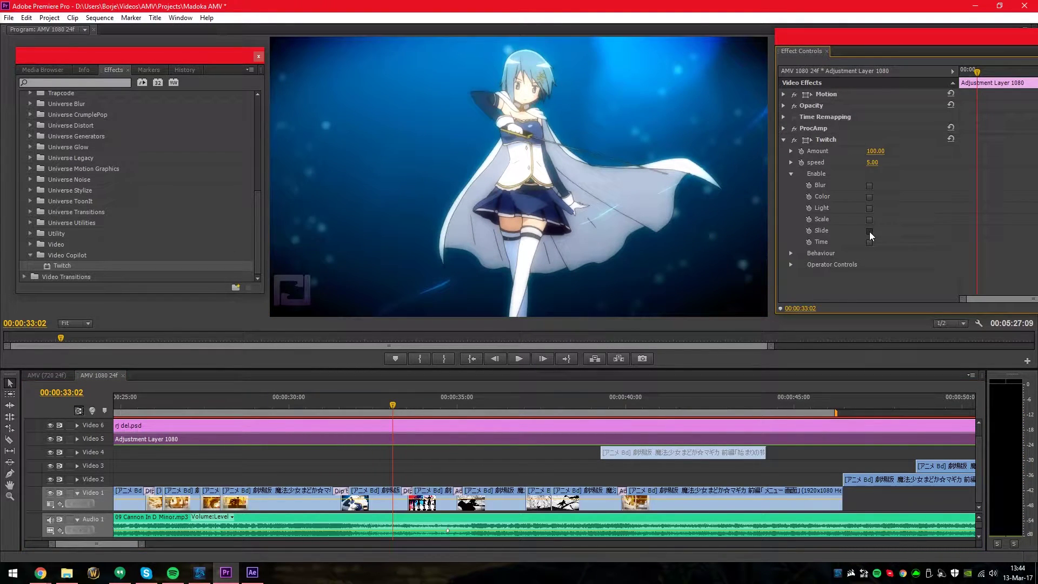
# Enable Twitch's Slide and Time one at a time, preview each between 00:00:31:19 and 00:00:33:01, and disable each again
pyautogui.click(869, 231)
pyautogui.click(356, 406)
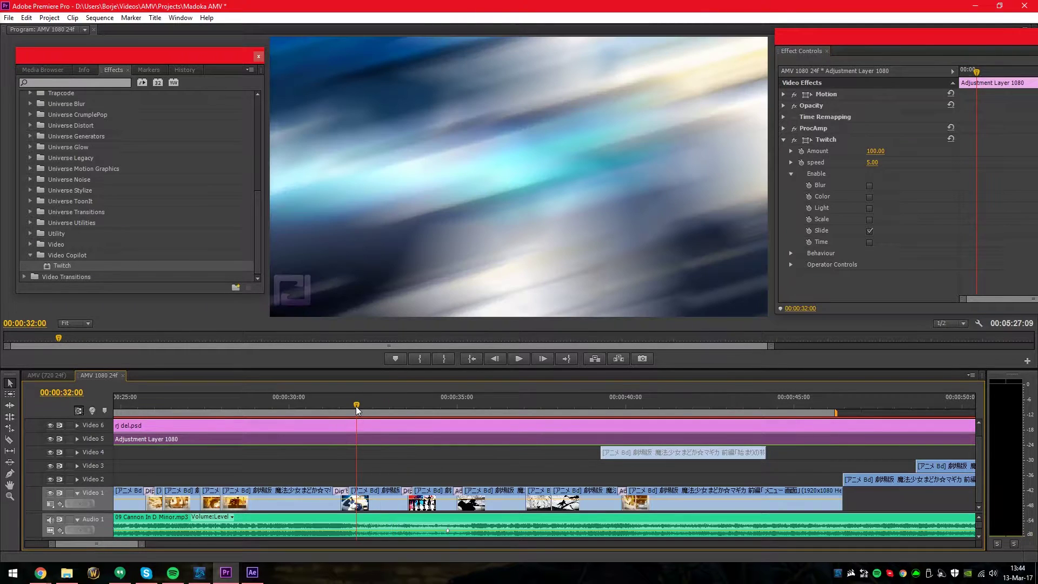
pyautogui.moveTo(354, 408); pyautogui.dragTo(392, 406)
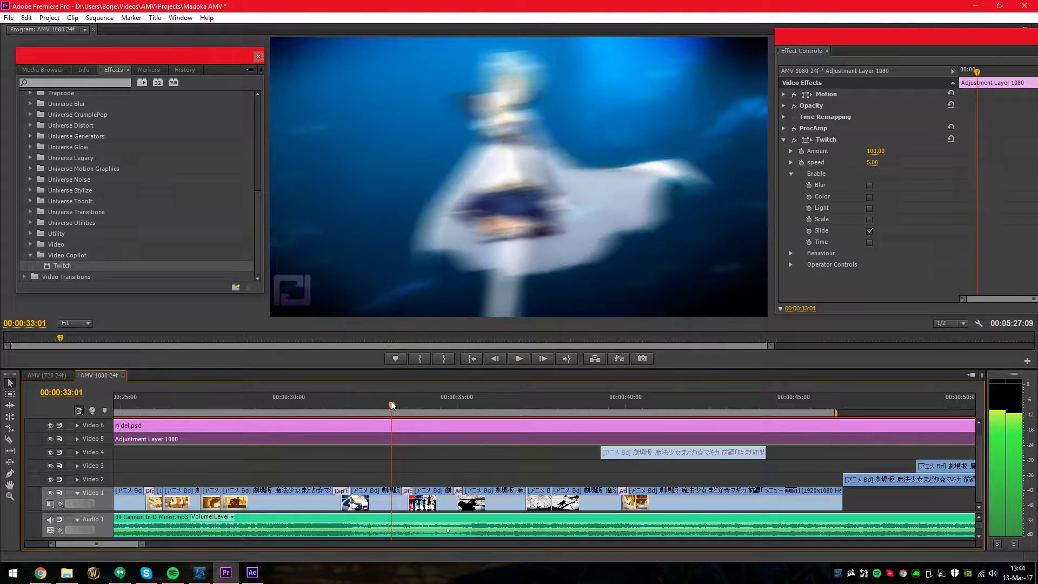
pyautogui.click(870, 231)
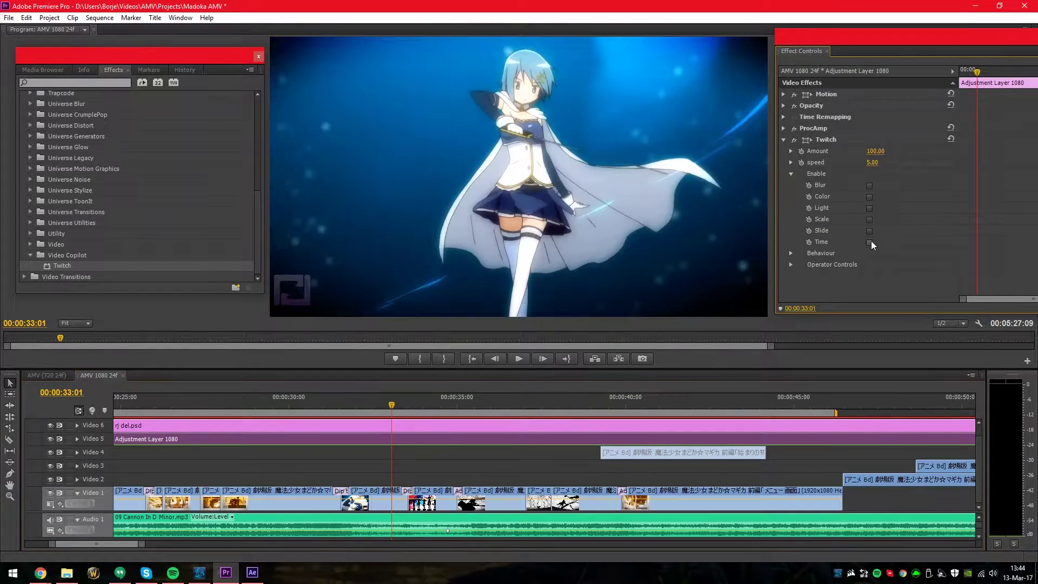
pyautogui.click(870, 241)
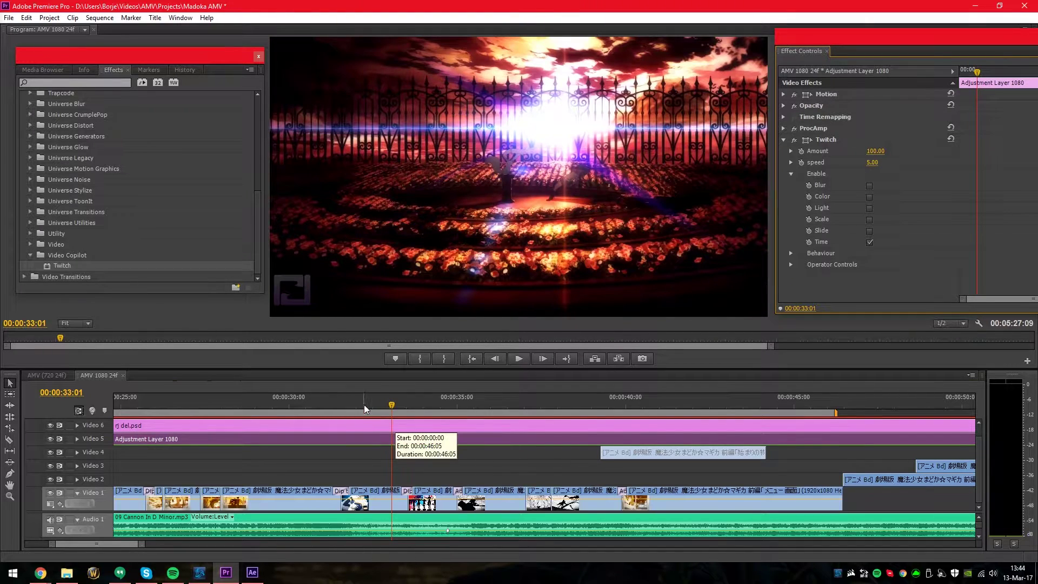
pyautogui.moveTo(385, 405); pyautogui.dragTo(349, 407)
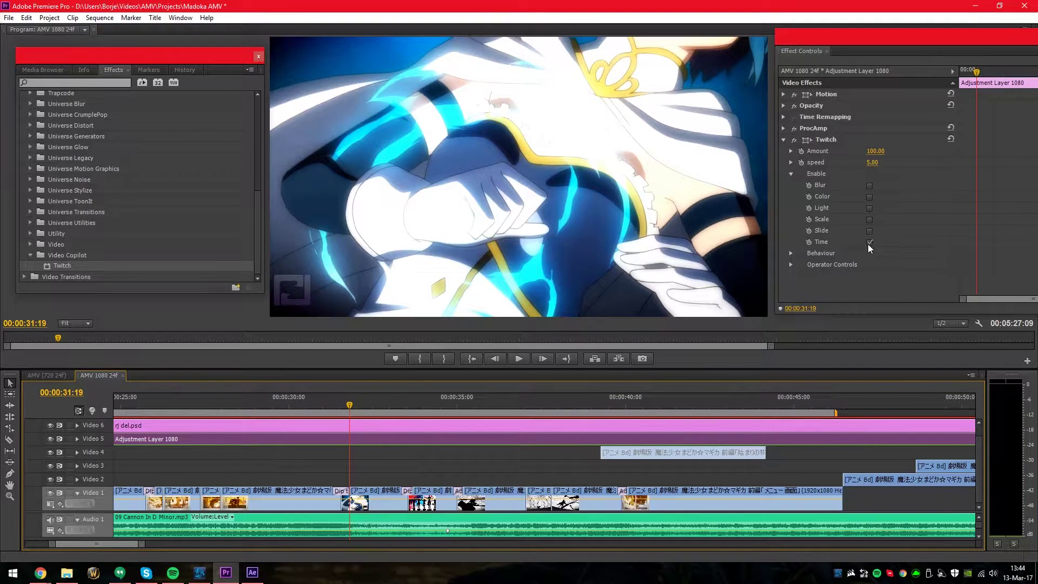
pyautogui.click(868, 243)
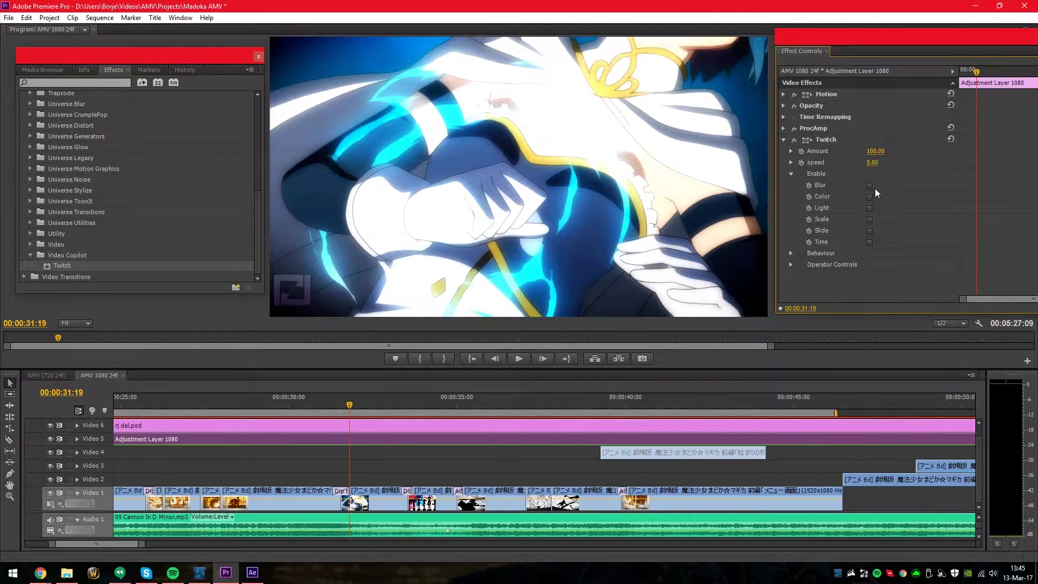
# Expand Twitch's Behaviour options, review the Border choices, and enable Slide on the Video 5 adjustment layer
pyautogui.click(790, 252)
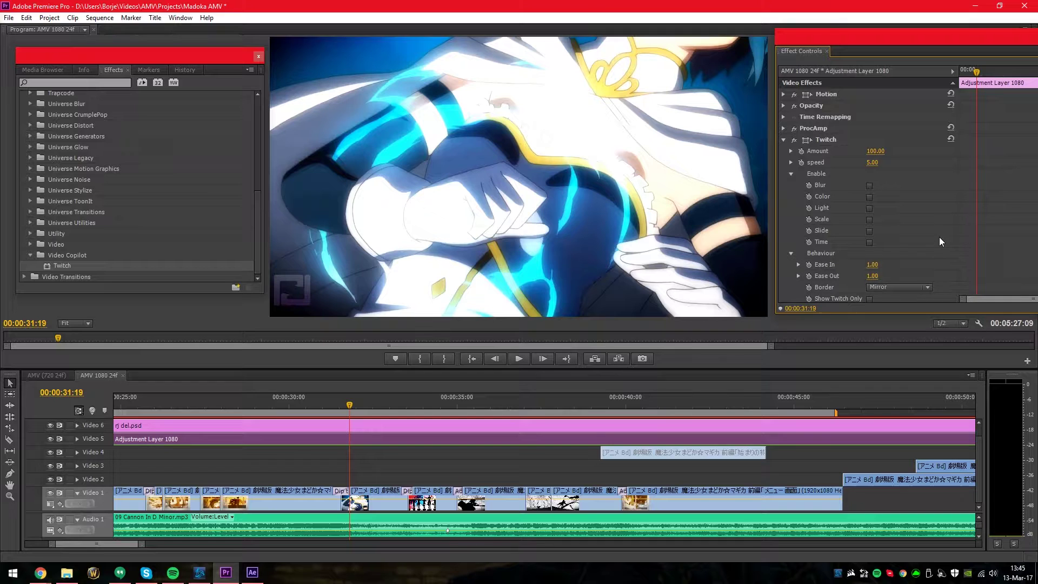
pyautogui.scroll(-2, 939, 238)
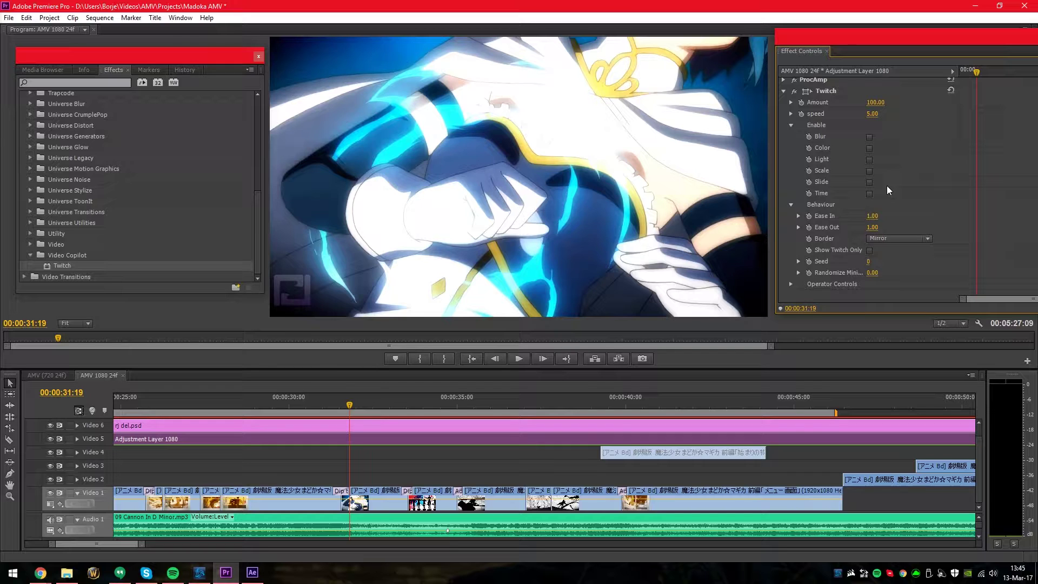
pyautogui.click(894, 241)
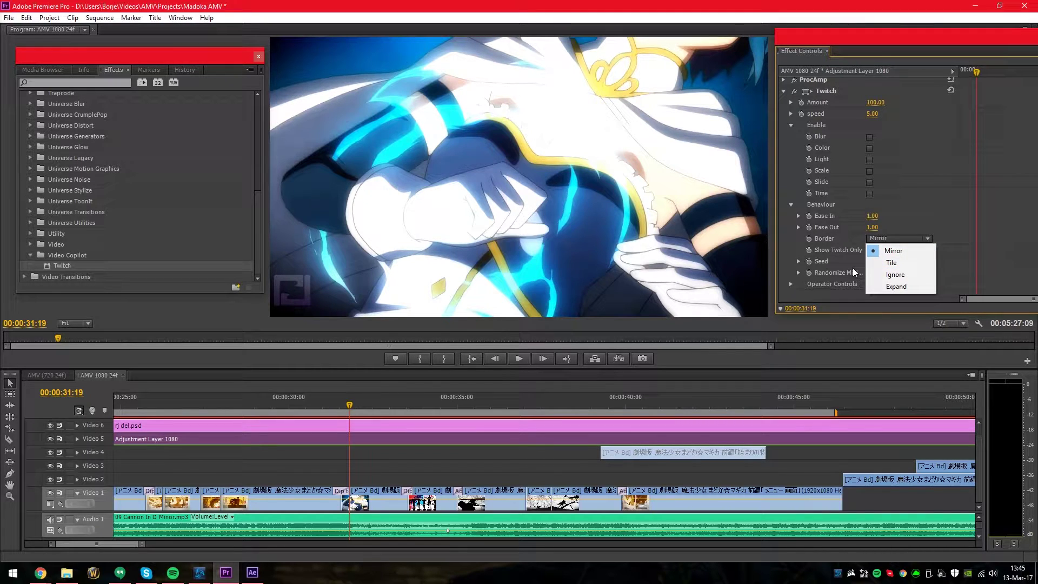
pyautogui.click(870, 183)
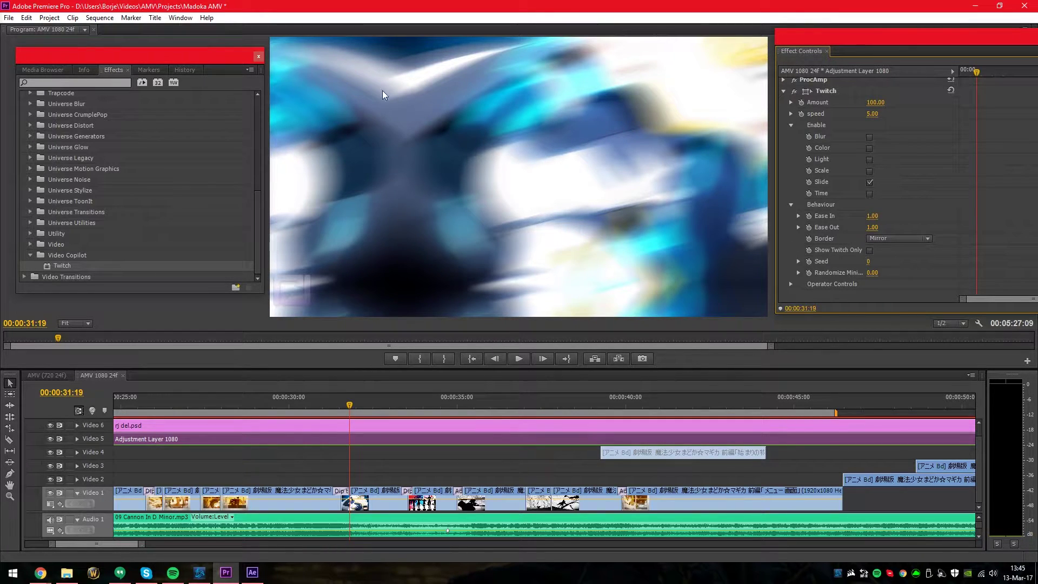
# Try the Tile, Ignore and Expand border modes in Twitch and set Border back to Mirror
pyautogui.click(903, 238)
pyautogui.click(899, 263)
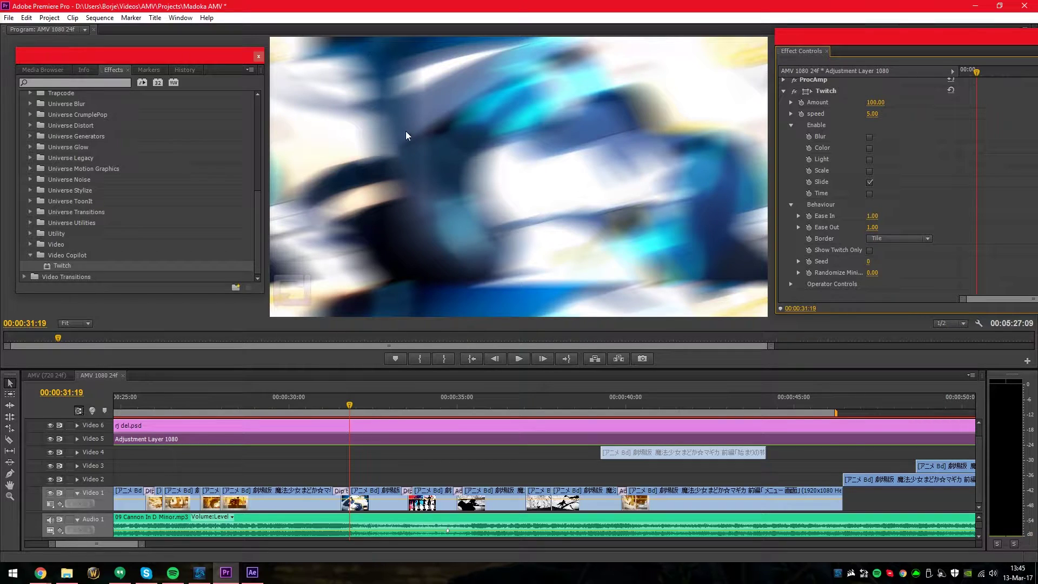
pyautogui.click(905, 241)
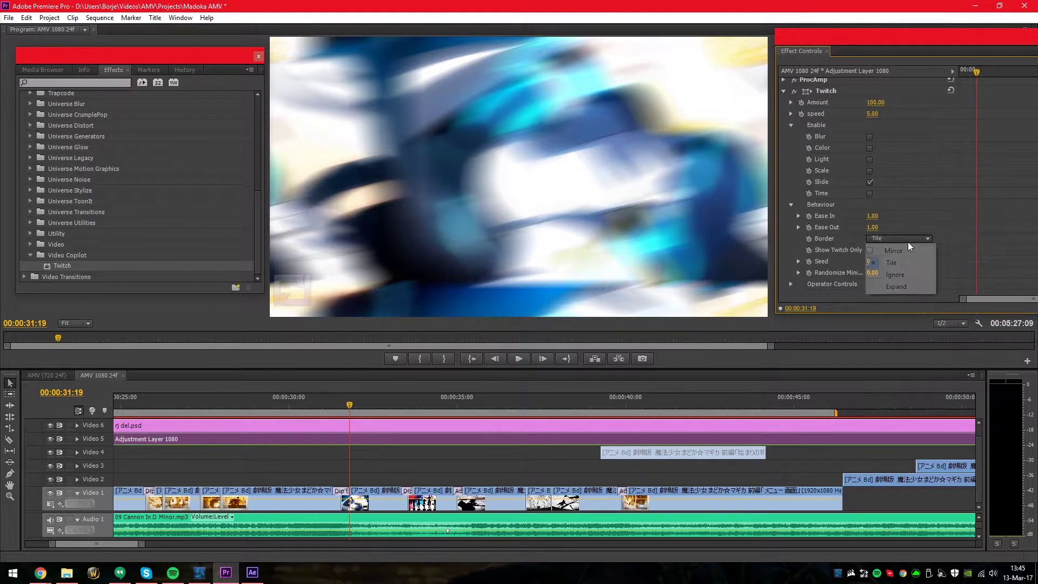
pyautogui.click(903, 274)
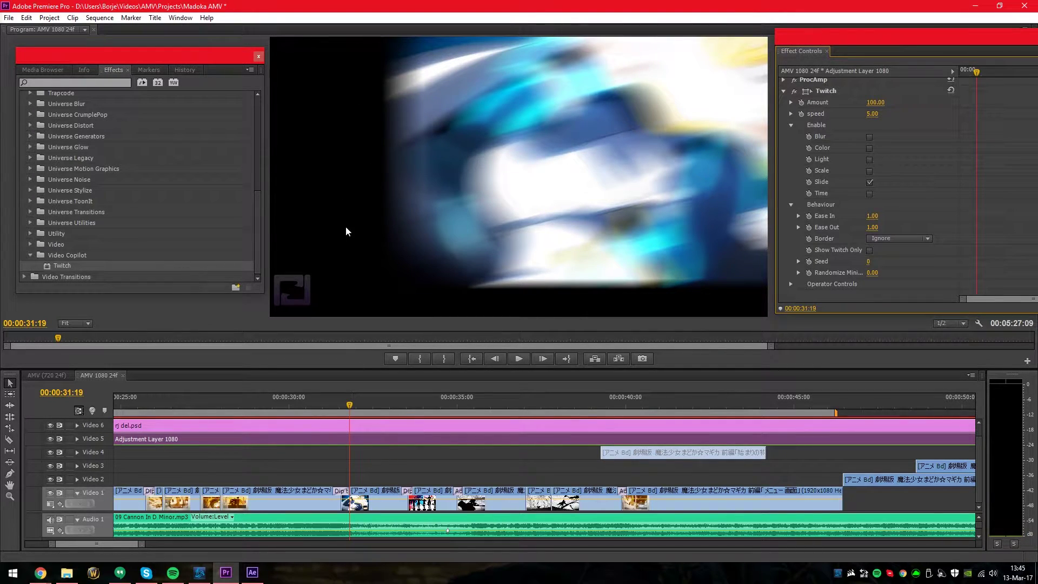
pyautogui.click(901, 238)
pyautogui.click(903, 285)
pyautogui.click(898, 238)
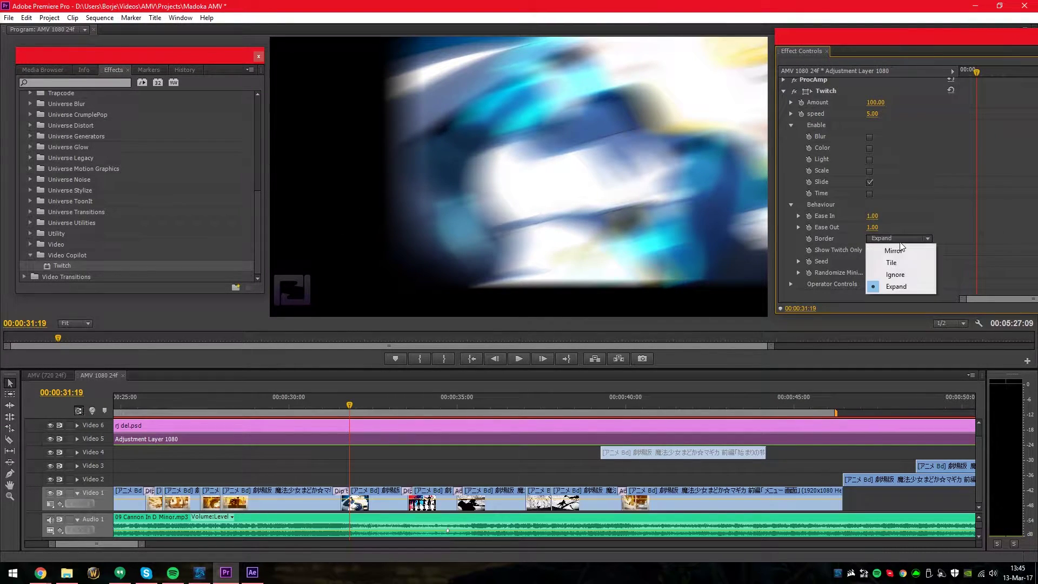
pyautogui.click(894, 248)
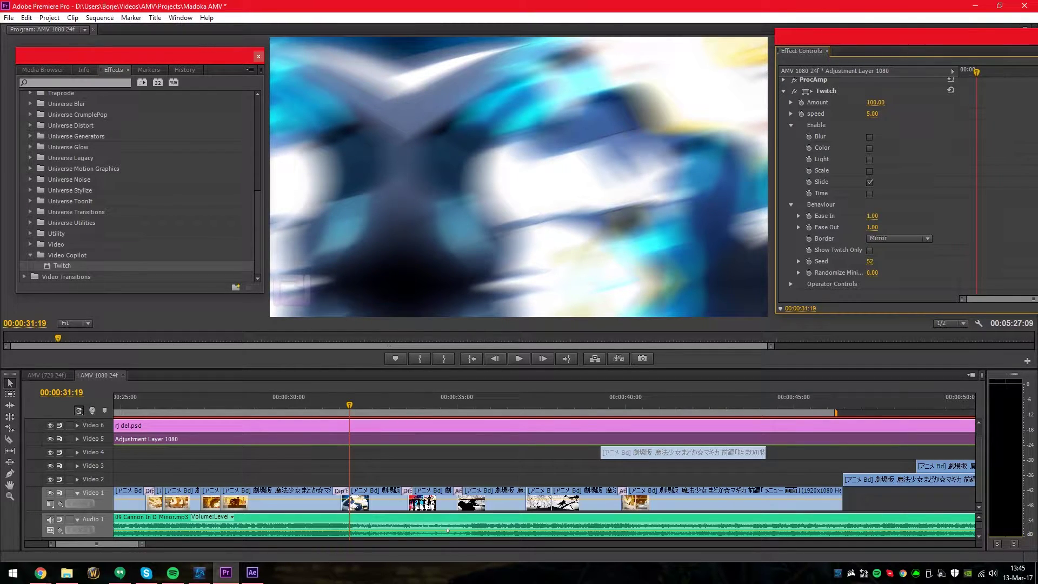
# Vary Twitch's Seed value and review the Border choices in its Behaviour options
pyautogui.moveTo(870, 261)
pyautogui.mouseDown()
pyautogui.moveTo(848, 261)
pyautogui.moveTo(877, 262)
pyautogui.mouseUp()
pyautogui.click(891, 238)
pyautogui.click(903, 238)
pyautogui.click(902, 238)
pyautogui.click(900, 248)
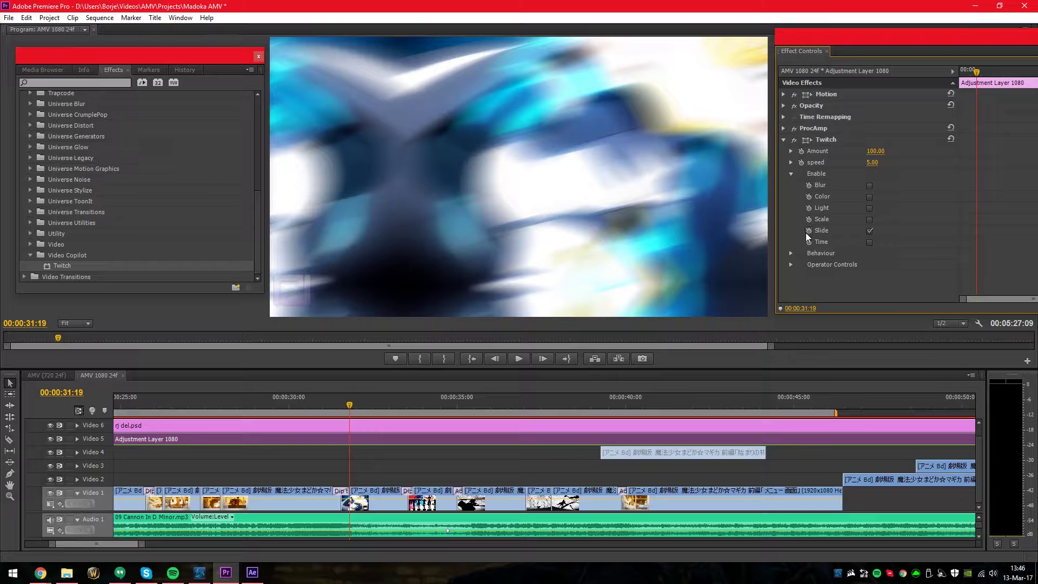
# Expand the Slide settings in Twitch's Operator Controls, set Twitch's overall Amount to 20, and go to 00:00:32:07
pyautogui.scroll(-2, 921, 250)
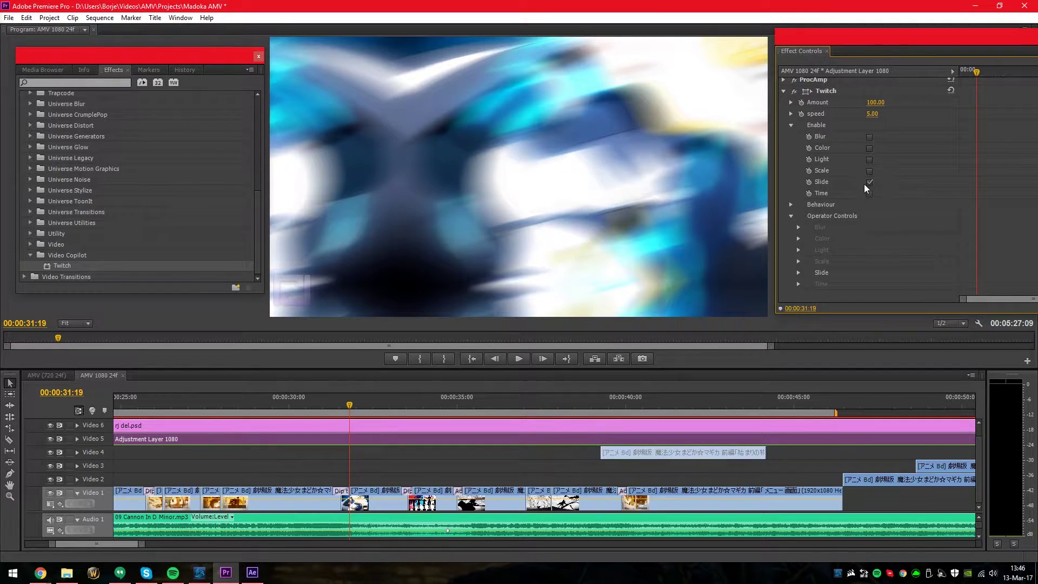
pyautogui.click(798, 273)
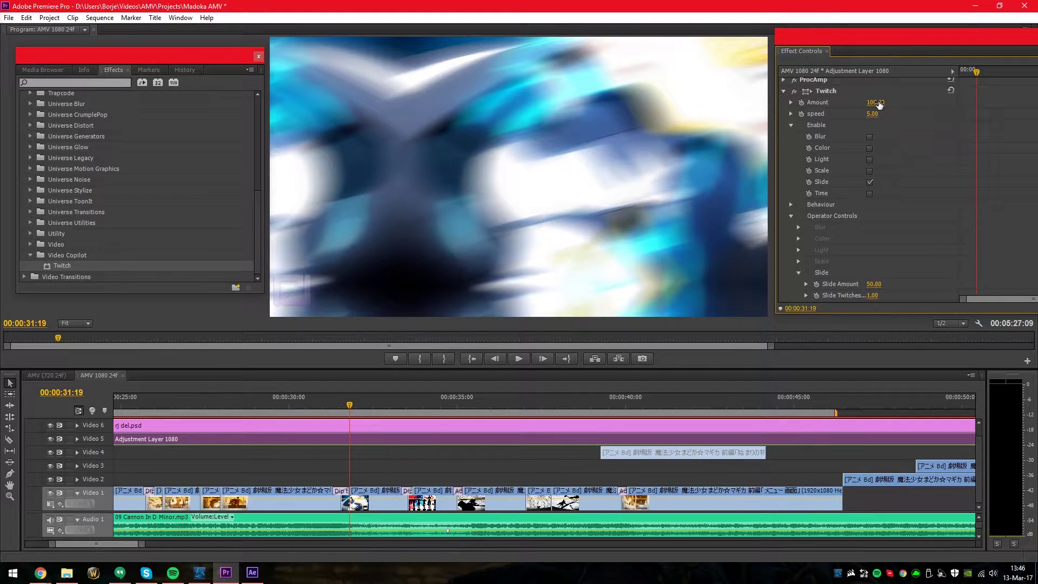
pyautogui.click(878, 102)
pyautogui.write('20')
pyautogui.press('Return')
pyautogui.moveTo(350, 406); pyautogui.dragTo(366, 406)
# Widen the effect parameter column to show full names, then enable Twitch's Scale and expand its operator settings
pyautogui.scroll(-3, 865, 216)
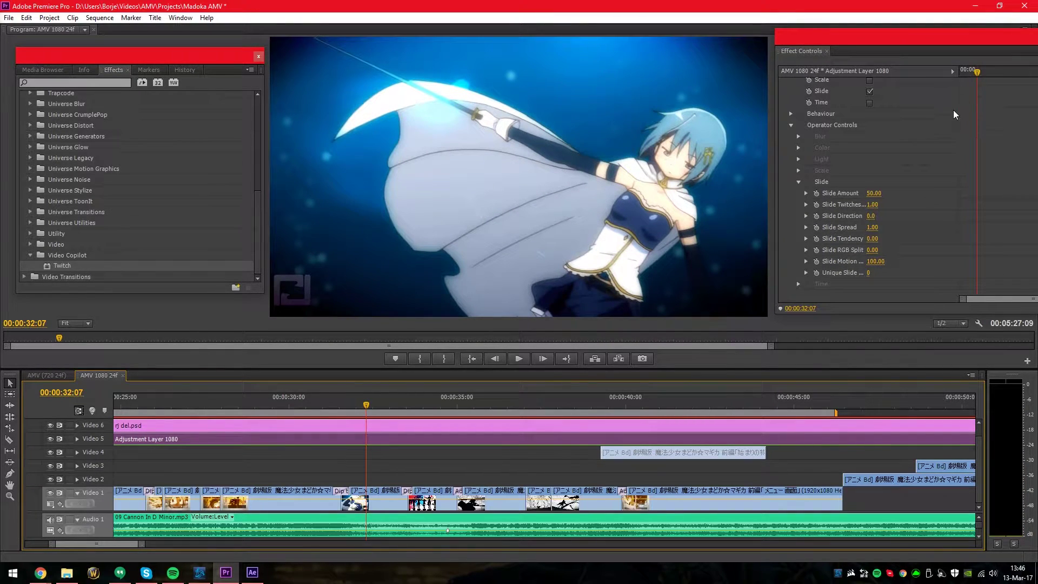
pyautogui.moveTo(957, 115); pyautogui.dragTo(1004, 126)
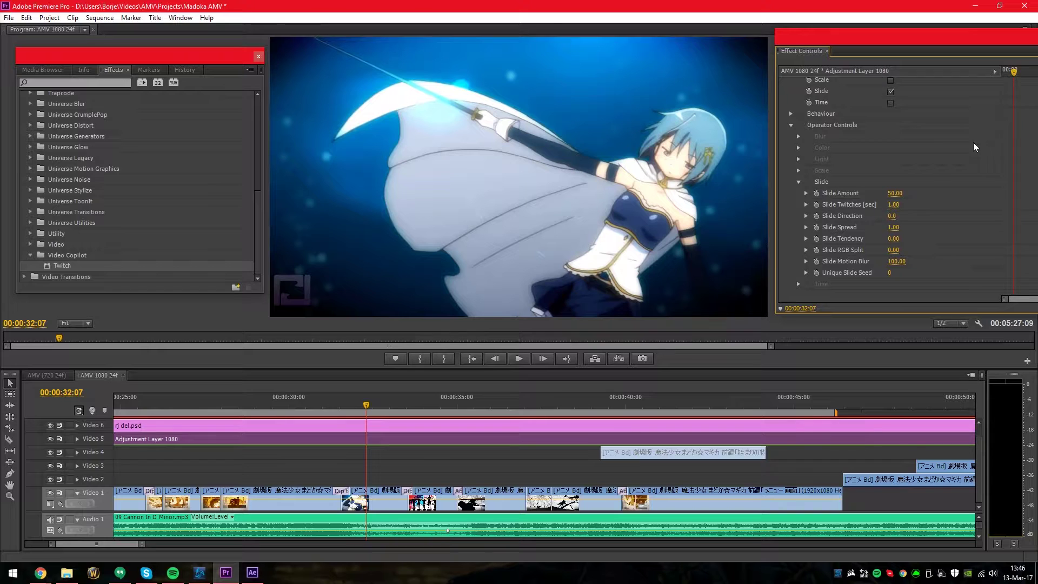
pyautogui.click(890, 81)
pyautogui.click(798, 171)
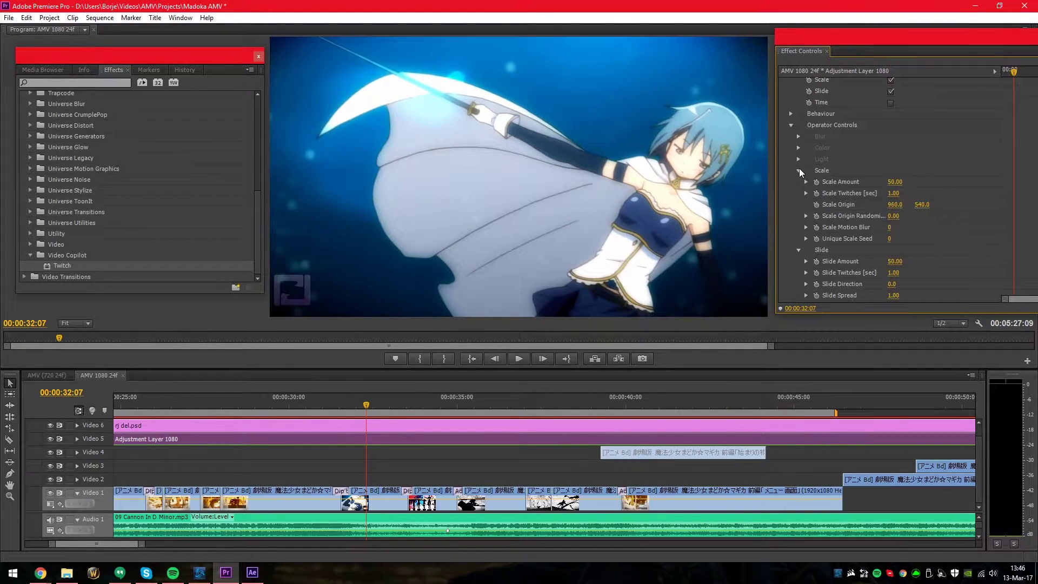
pyautogui.scroll(-3, 966, 197)
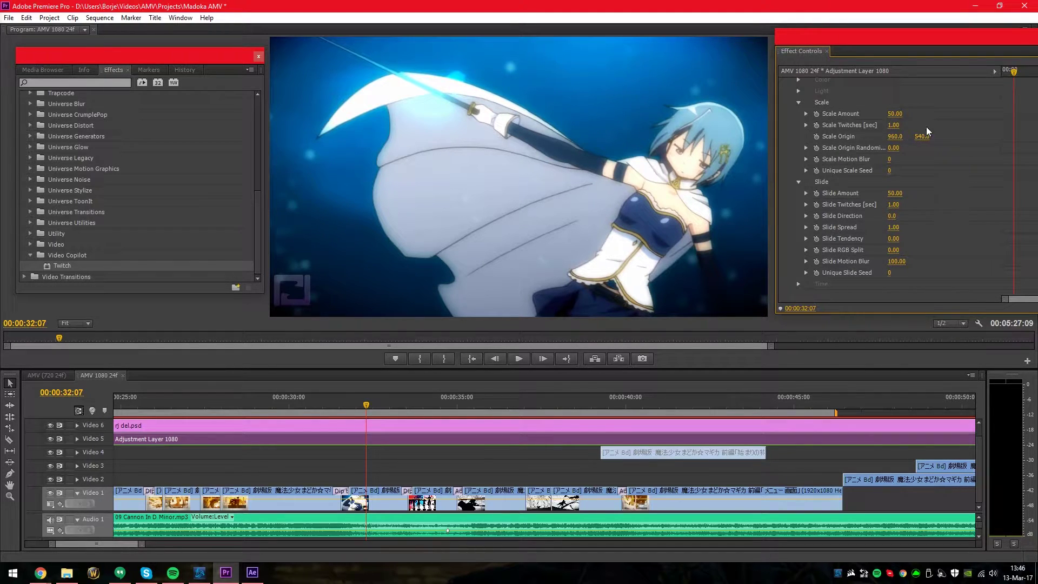
# Set Twitch's Slide Amount to 20 and Scale Amount to 100
pyautogui.click(896, 193)
pyautogui.click(936, 200)
pyautogui.click(902, 193)
pyautogui.write('20')
pyautogui.press('Return')
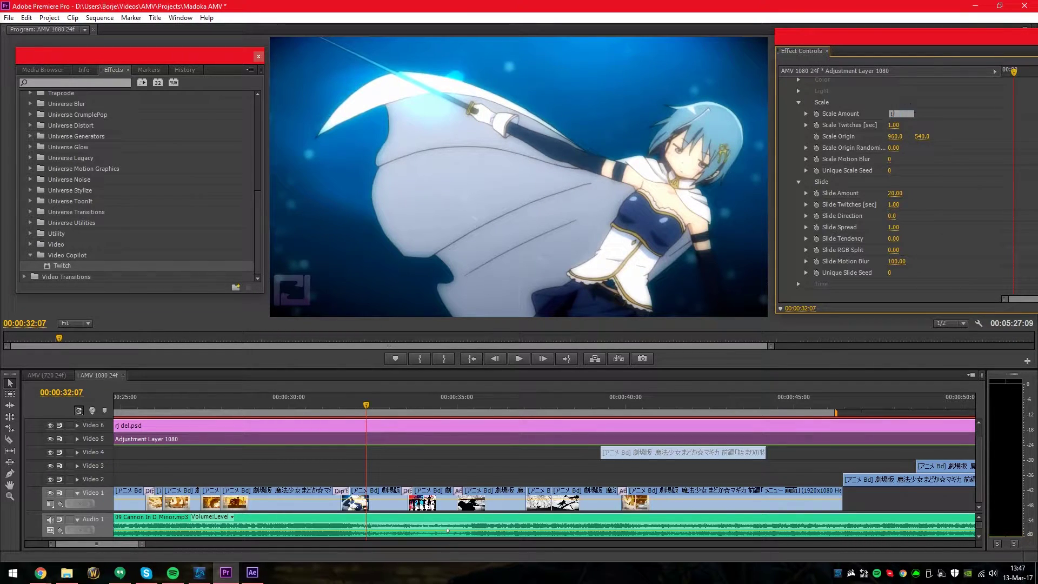
pyautogui.write('100')
pyautogui.press('Return')
# Preview the Scale and Slide twitches from 00:00:31:17, and stop on the blurred frame at 00:00:32:10
pyautogui.click(345, 401)
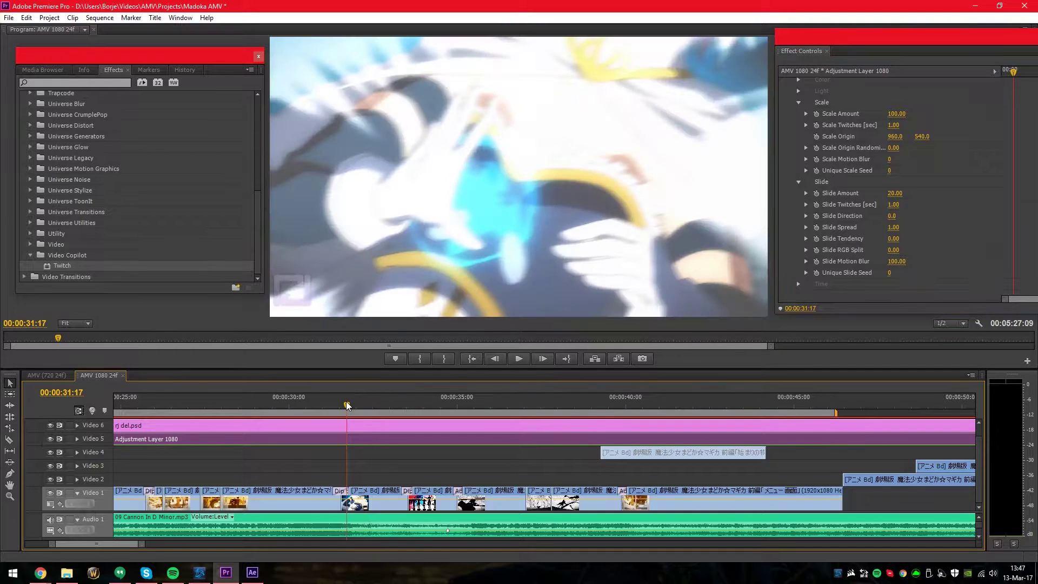
pyautogui.press('space')
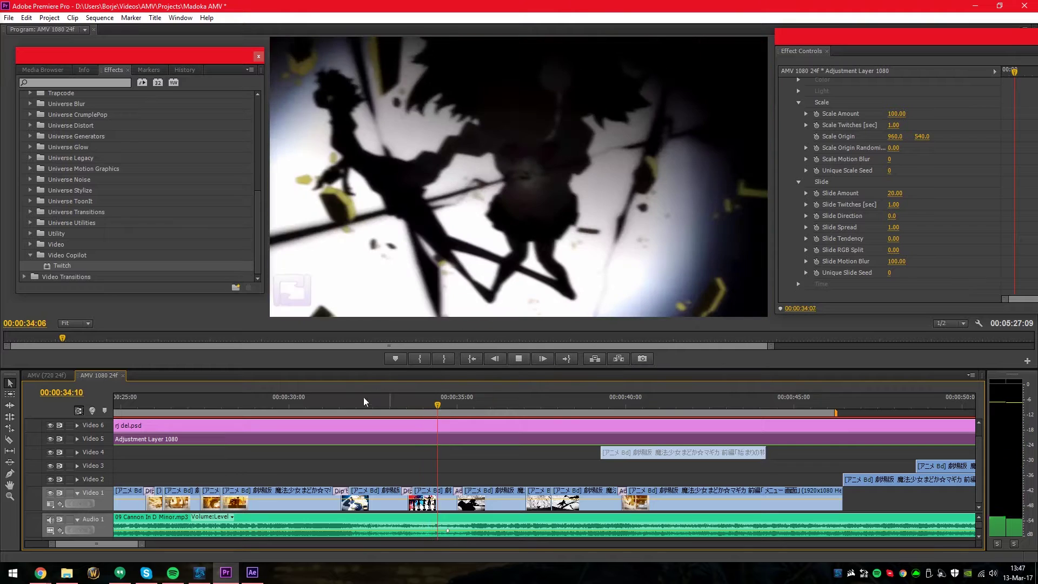
pyautogui.click(360, 404)
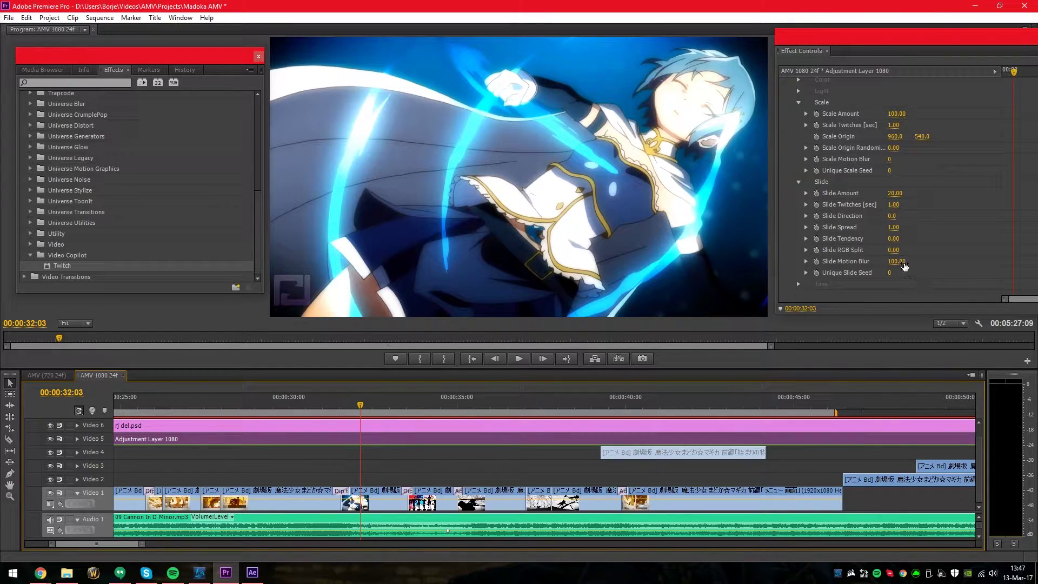
pyautogui.click(369, 404)
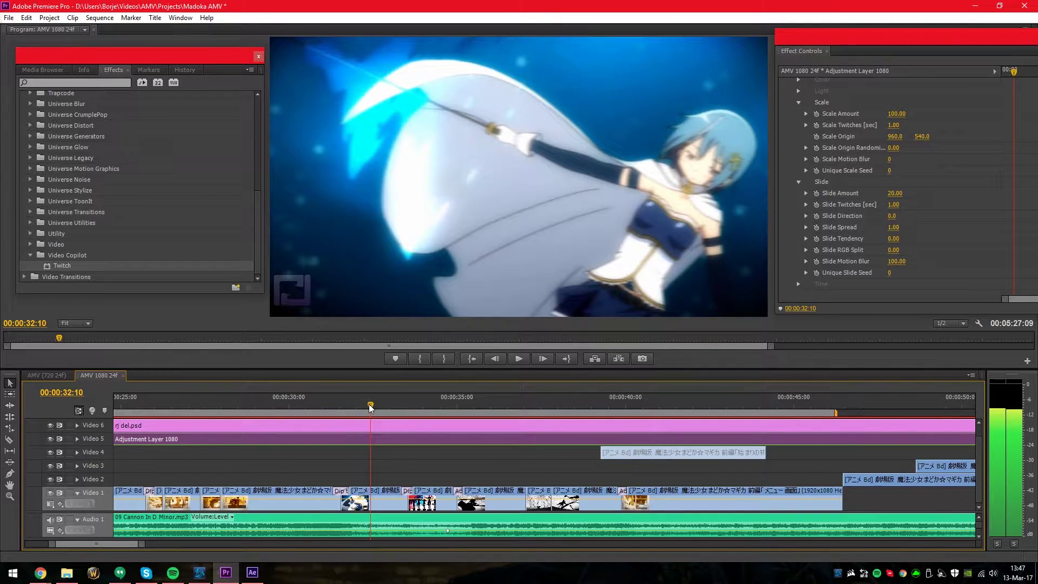
# Try several lower Slide Motion Blur values, set it to 40, and check the frames up to 00:00:32:11
pyautogui.click(895, 261)
pyautogui.write('22')
pyautogui.press('Return')
pyautogui.press('Up')
pyautogui.press('Up')
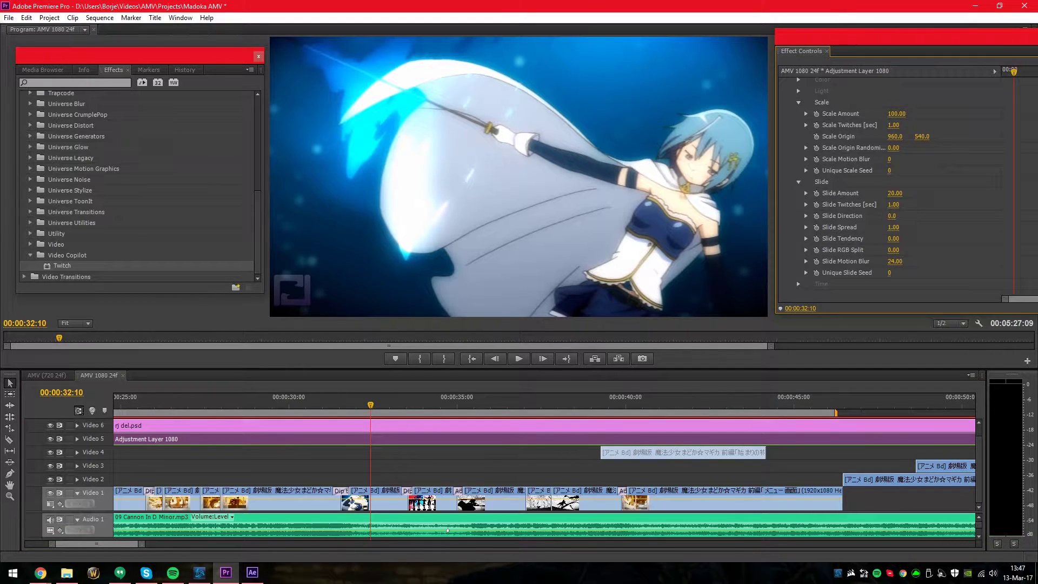
pyautogui.write('13')
pyautogui.press('Return')
pyautogui.write('30')
pyautogui.press('Return')
pyautogui.press('Down')
pyautogui.press('Down')
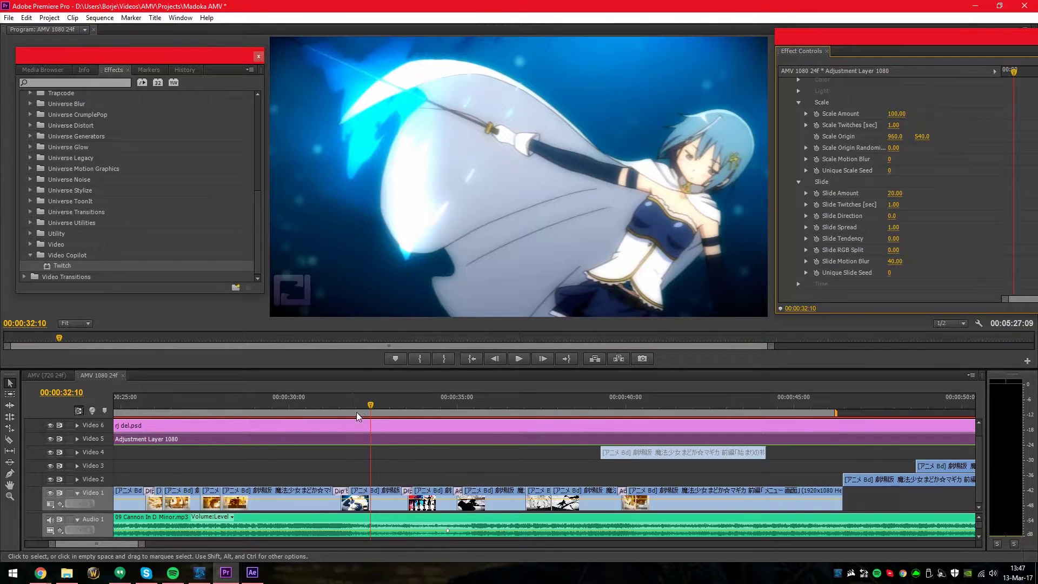
pyautogui.moveTo(355, 412); pyautogui.dragTo(371, 407)
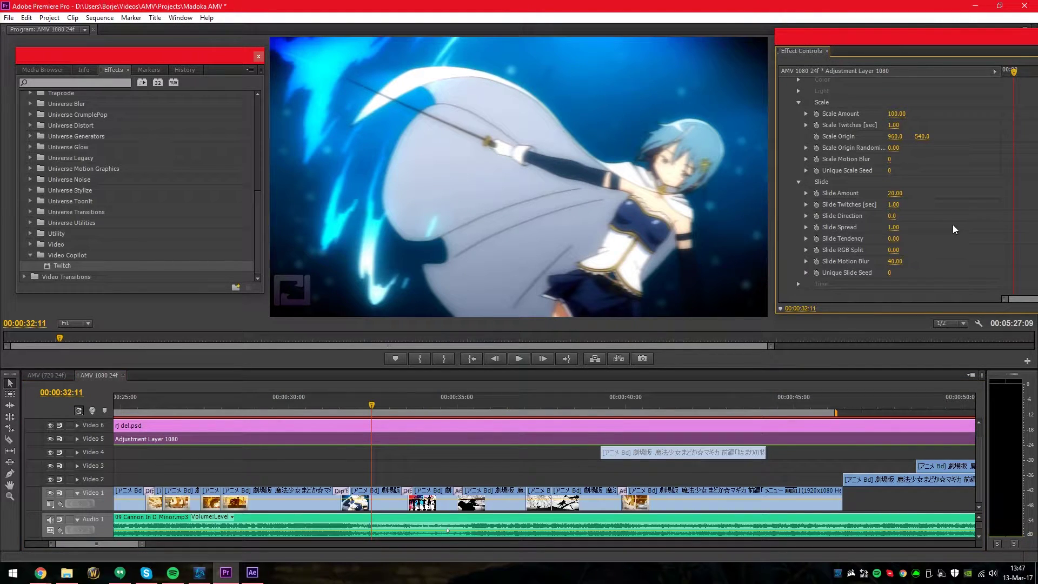
# Try Slide Twitches at 0, then set it to 5 per second
pyautogui.click(891, 204)
pyautogui.write('9')
pyautogui.press('Return')
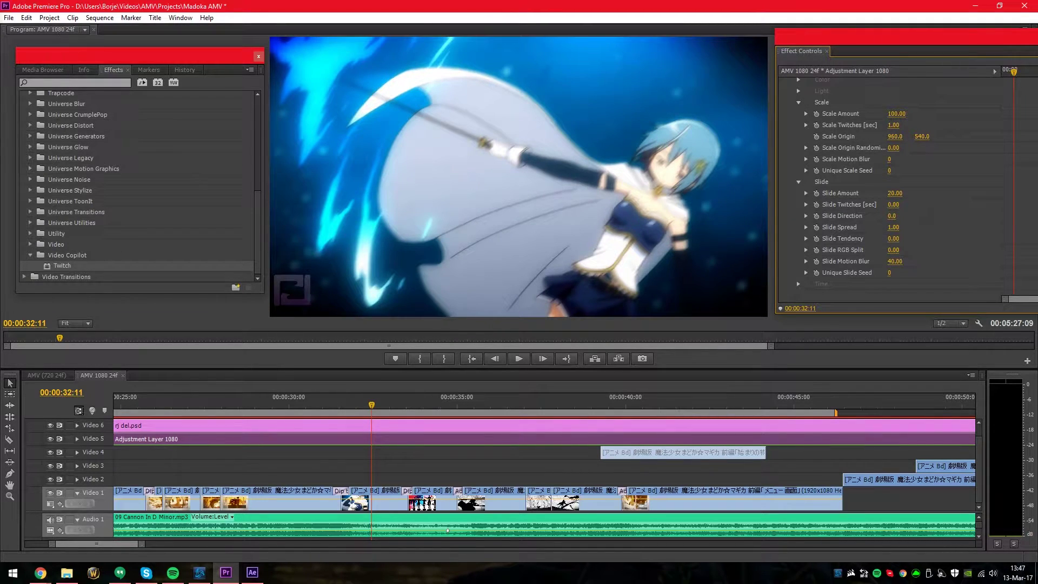
pyautogui.hotkey('ctrl', 'shift', 'z')
pyautogui.moveTo(893, 204); pyautogui.dragTo(901, 216)
# Set Slide Direction to 0° and Slide Tendency to 0
pyautogui.click(902, 215)
pyautogui.write('0')
pyautogui.press('Return')
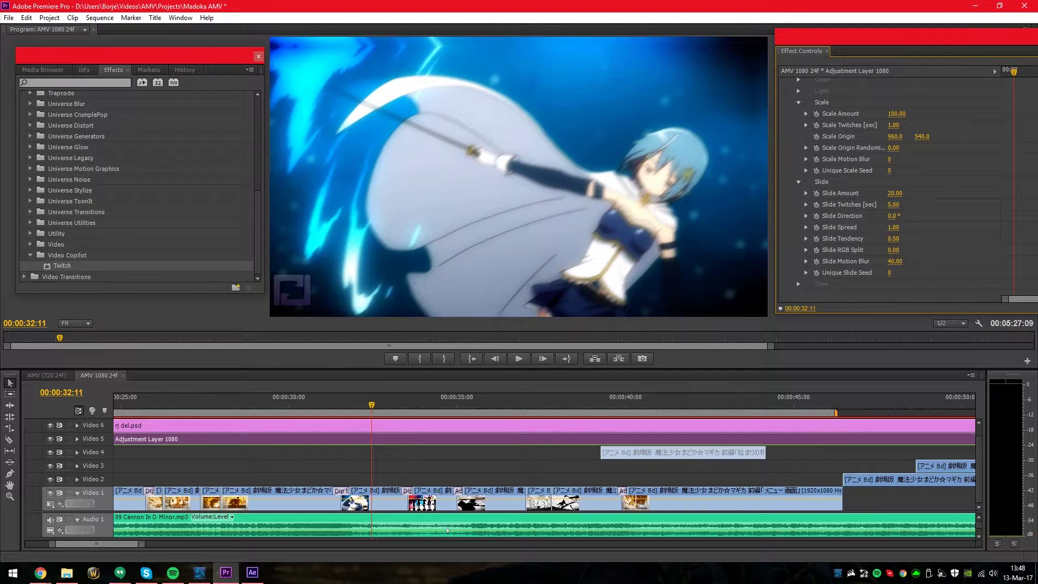
pyautogui.moveTo(892, 238); pyautogui.dragTo(865, 238)
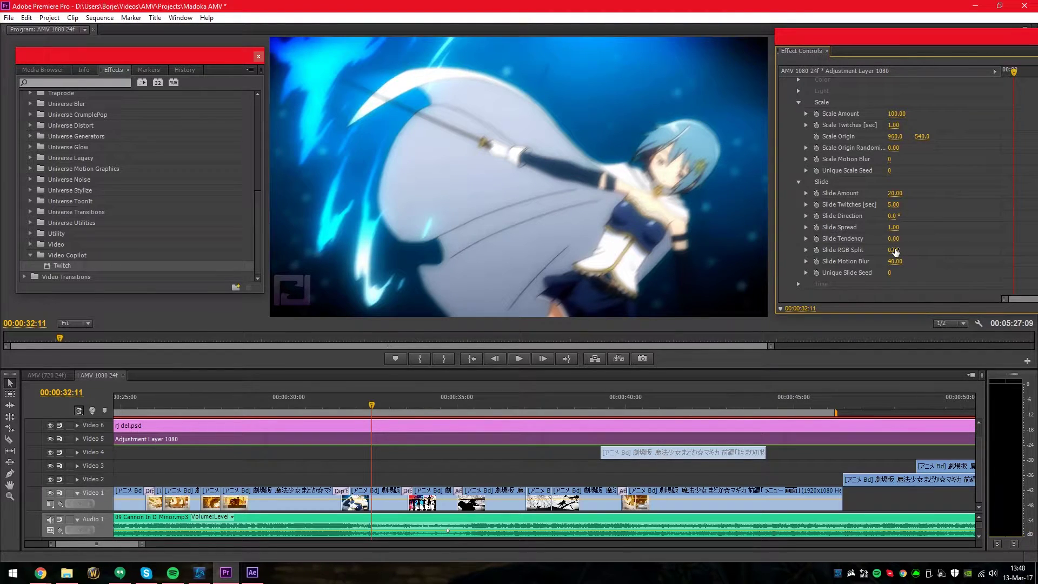
# Raise Slide RGB Split to 69 on the frame at 00:00:32:11
pyautogui.click(893, 250)
pyautogui.write('4')
pyautogui.press('Return')
pyautogui.moveTo(894, 251); pyautogui.dragTo(911, 250)
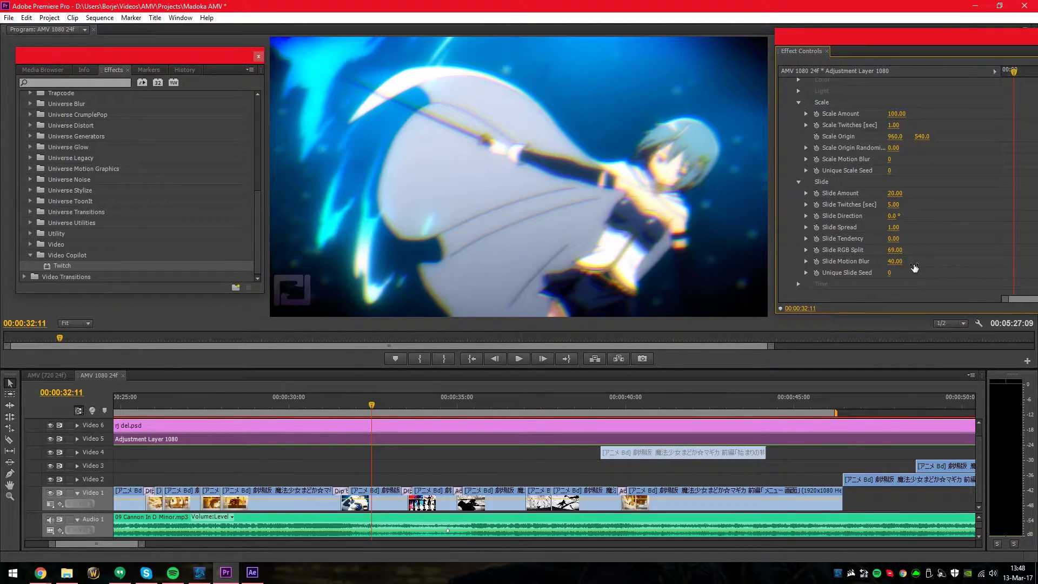
# Set Slide Amount to 50 and reduce Slide RGB Split to 63
pyautogui.click(891, 192)
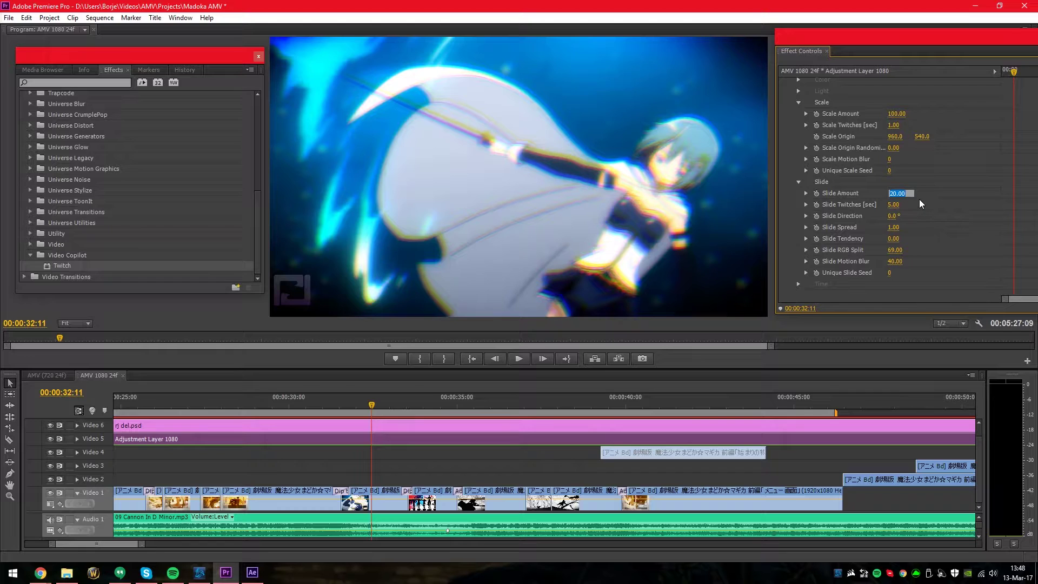
pyautogui.write('50')
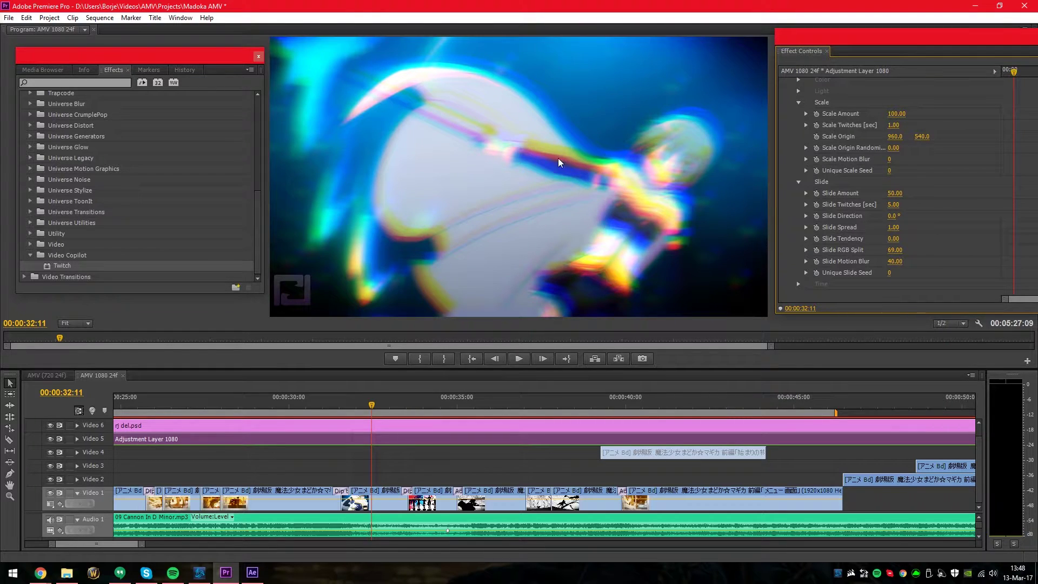
pyautogui.moveTo(895, 250); pyautogui.dragTo(888, 250)
# Preview the RGB-split slide twitches twice from 00:00:31:15
pyautogui.moveTo(349, 407); pyautogui.dragTo(345, 408)
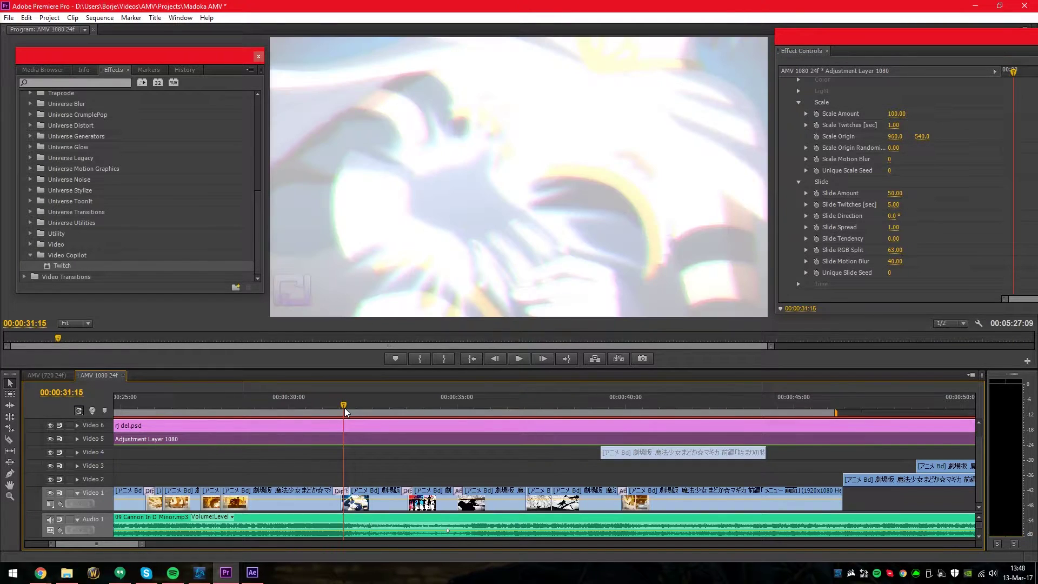
pyautogui.press('space')
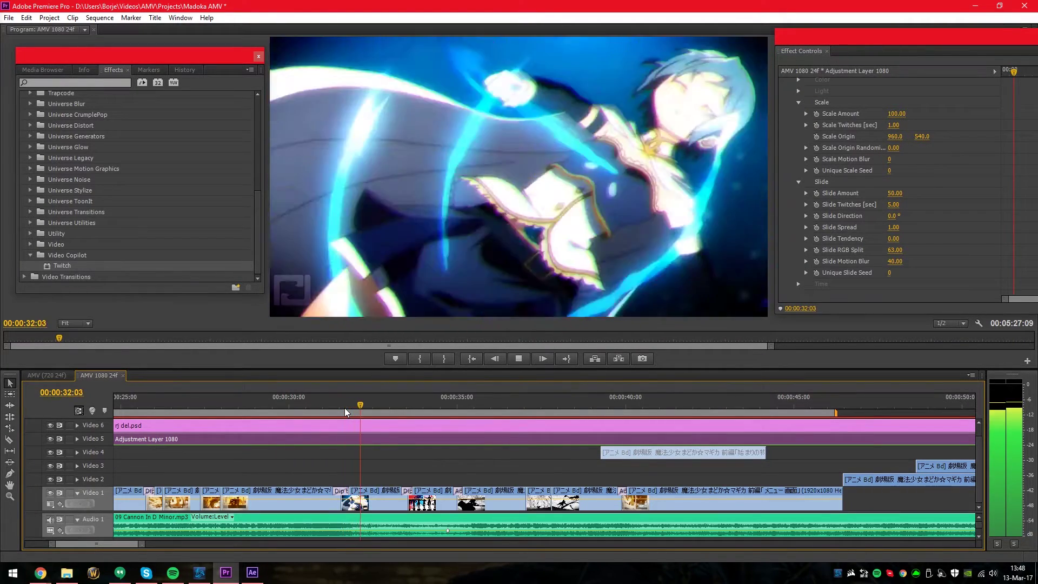
pyautogui.press('space')
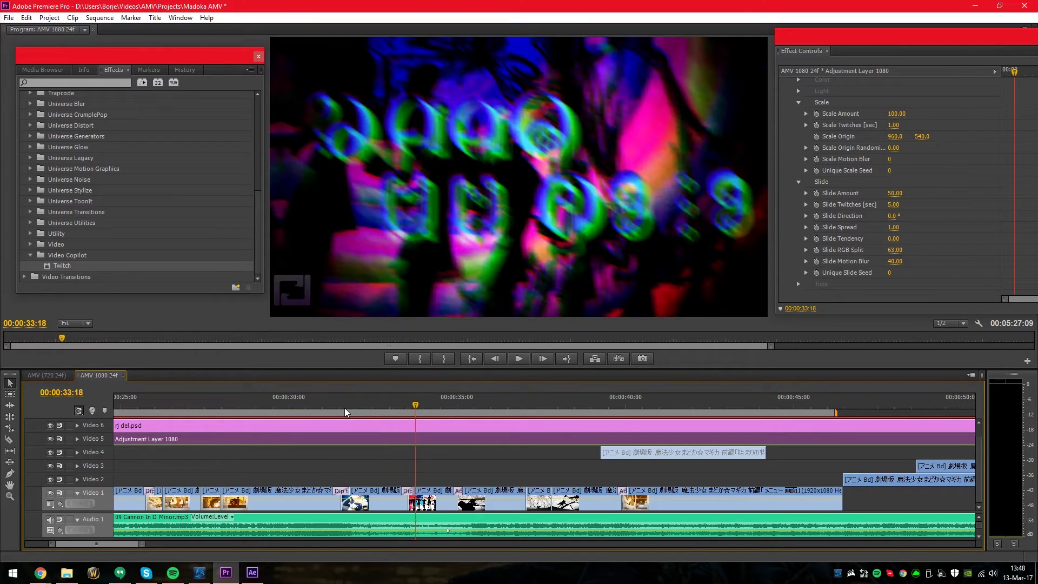
pyautogui.moveTo(393, 398); pyautogui.dragTo(345, 404)
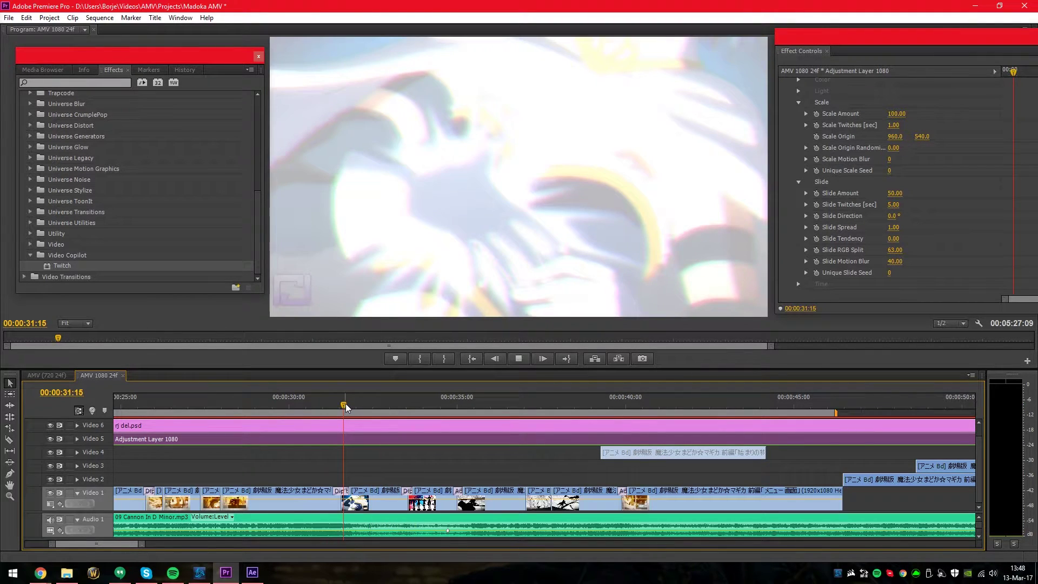
pyautogui.press('space')
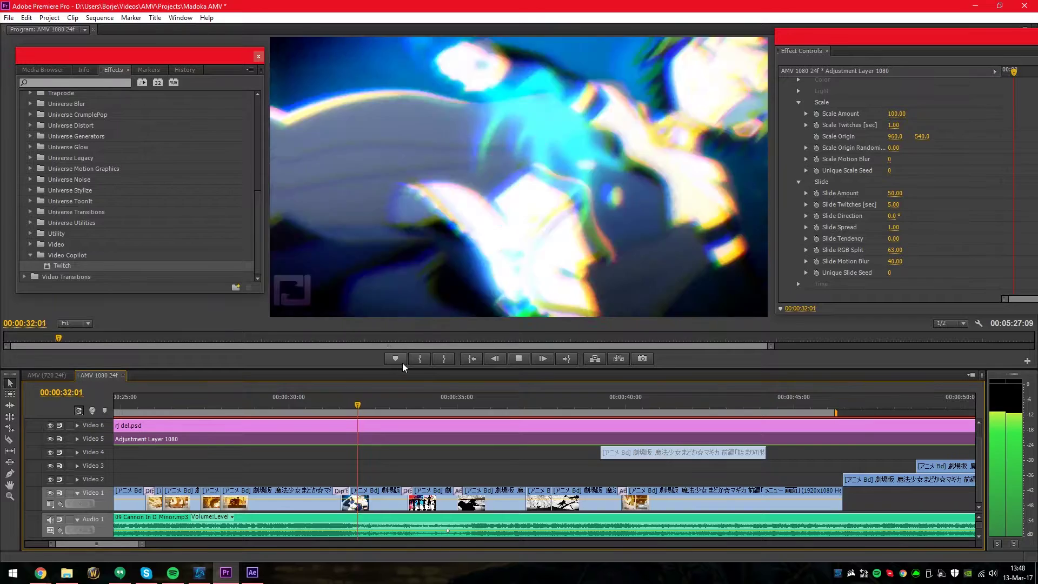
# Set Slide Twitches to 1 per second and preview the result from 00:00:31:16 to 00:00:35:15
pyautogui.click(900, 205)
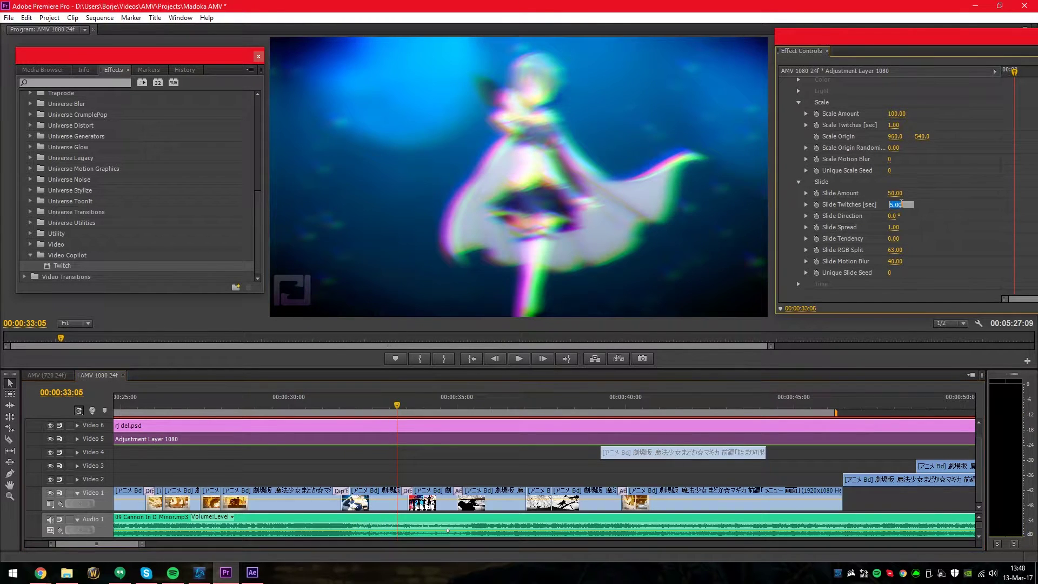
pyautogui.write('1')
pyautogui.press('Return')
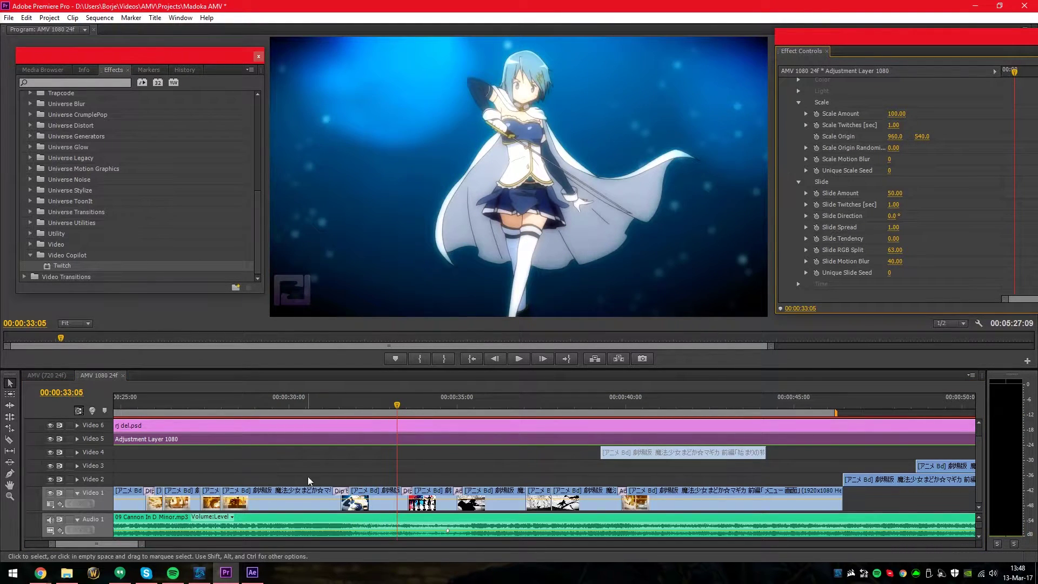
pyautogui.click(345, 405)
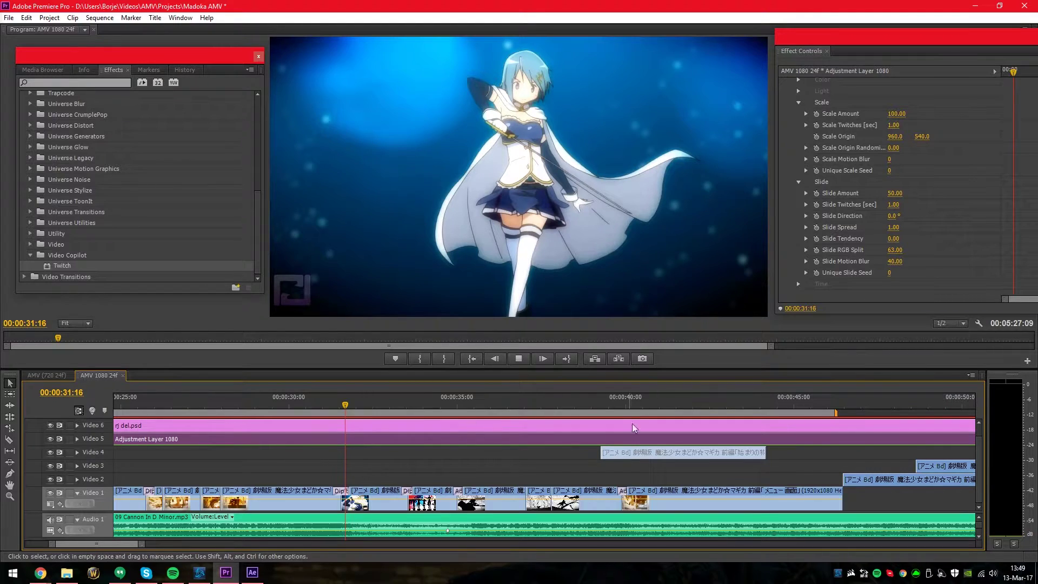
pyautogui.press('space')
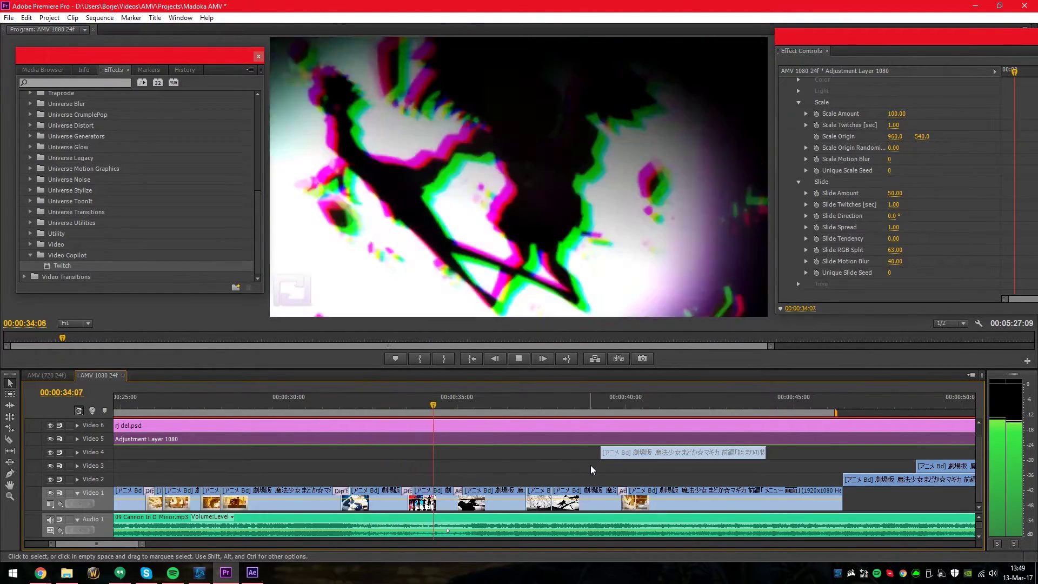
pyautogui.press('space')
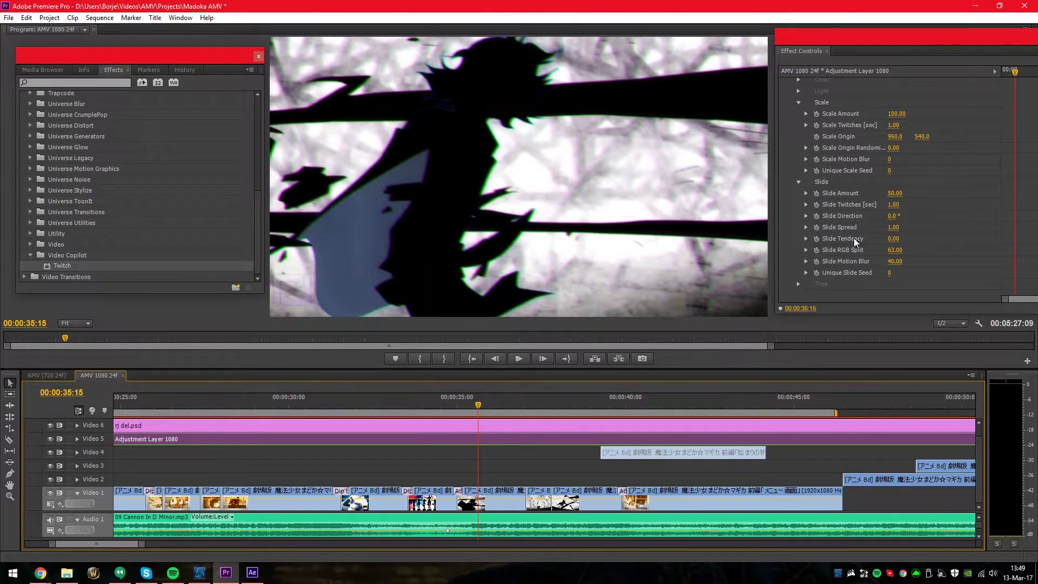
# Go to the twitching frame at 00:00:35:13 and raise Slide RGB Split to 100
pyautogui.click(475, 404)
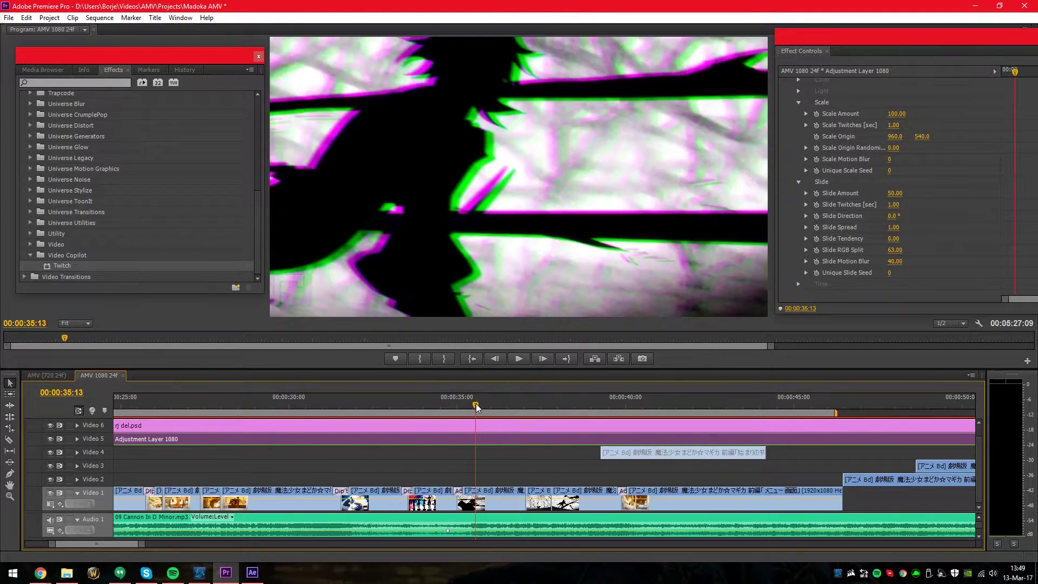
pyautogui.moveTo(475, 403); pyautogui.dragTo(476, 403)
pyautogui.moveTo(892, 251); pyautogui.dragTo(972, 261)
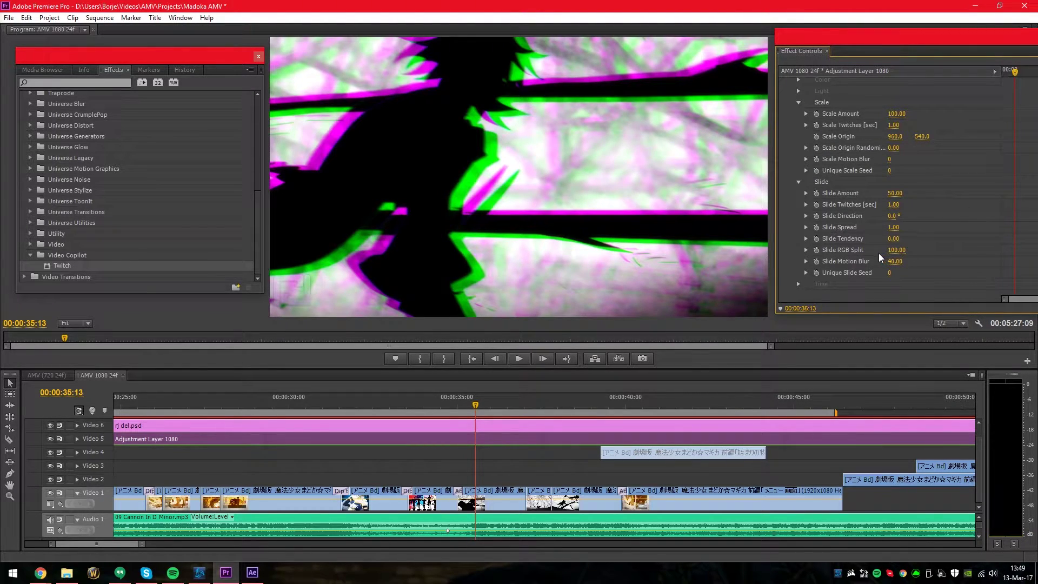
# Enable Twitch's Color option in addition to Scale and Slide
pyautogui.scroll(3, 919, 189)
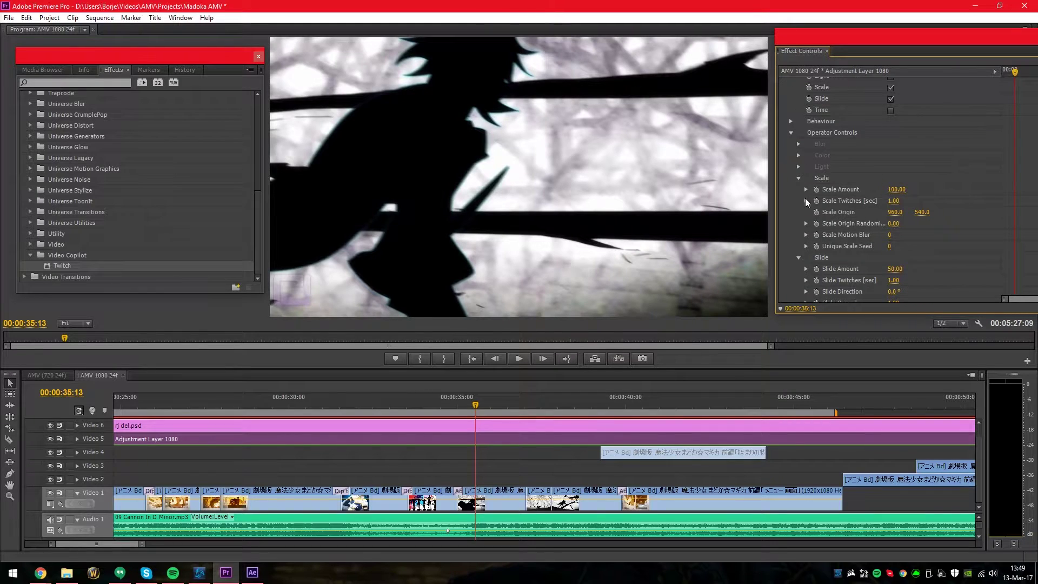
pyautogui.scroll(2, 923, 160)
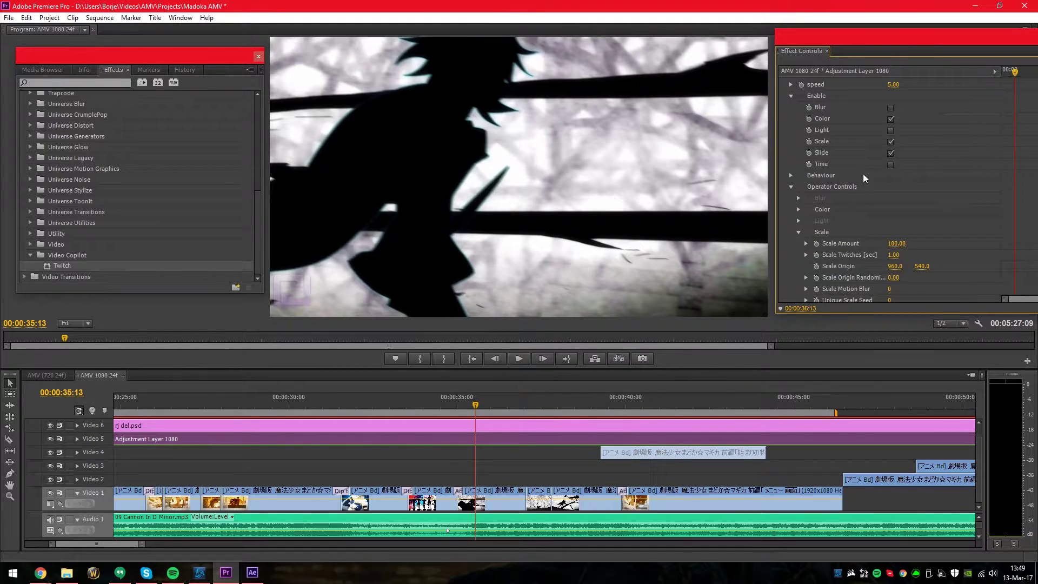
# Enable Twitch's Light option and examine its operator controls, including the Light Behaviour choices, keeping Brighter
pyautogui.click(890, 131)
pyautogui.click(798, 221)
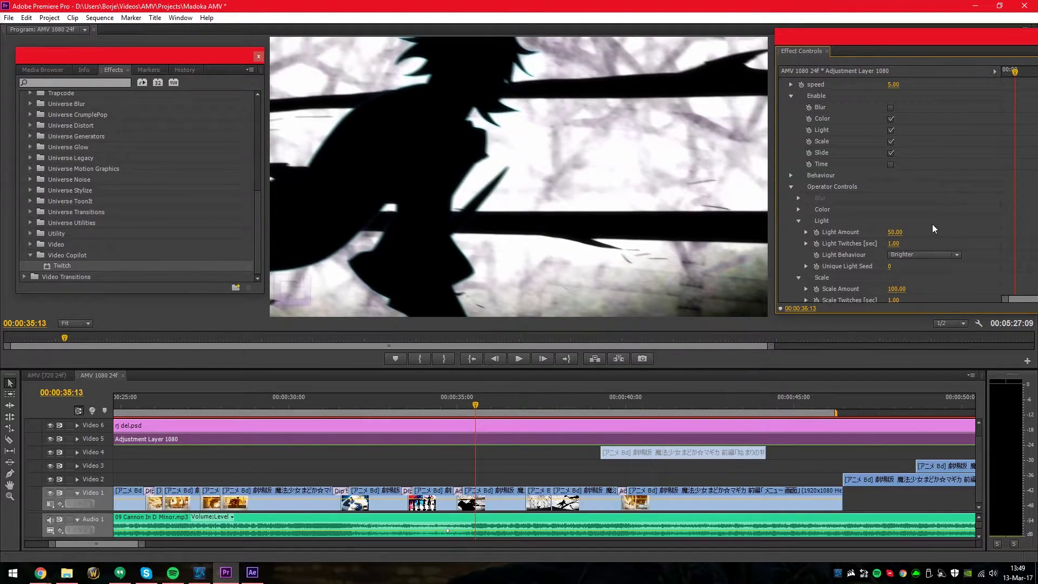
pyautogui.click(929, 256)
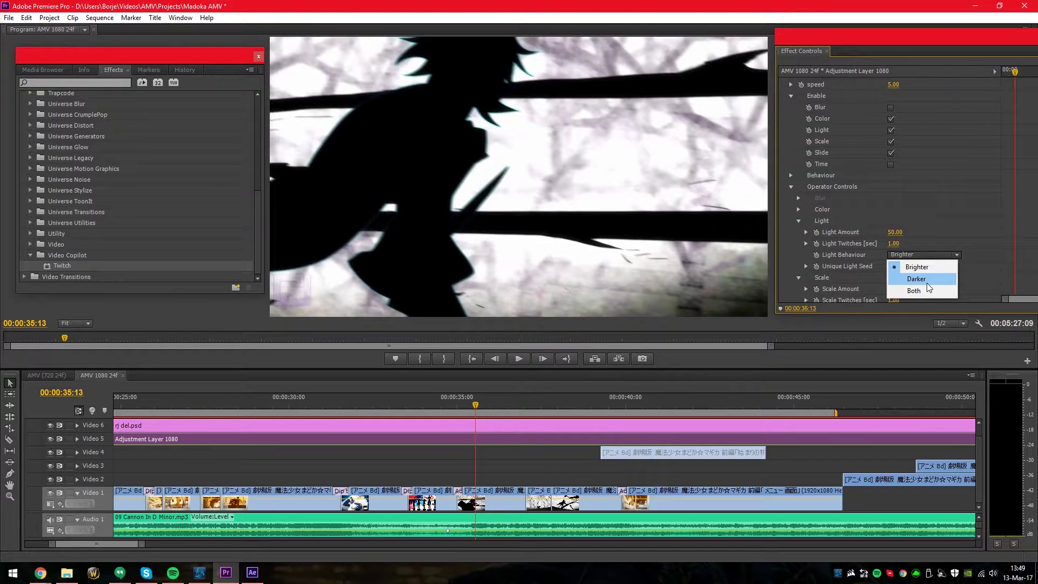
pyautogui.click(937, 218)
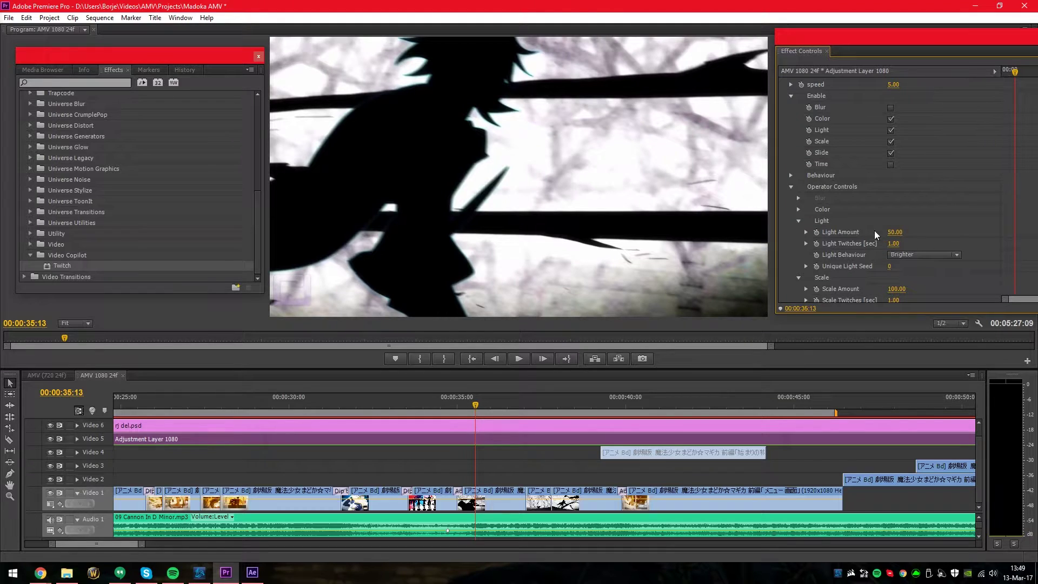
# Expand Twitch's Color controls, keep Colorize at orange FFA200 and set Color Randomize to 100
pyautogui.click(800, 210)
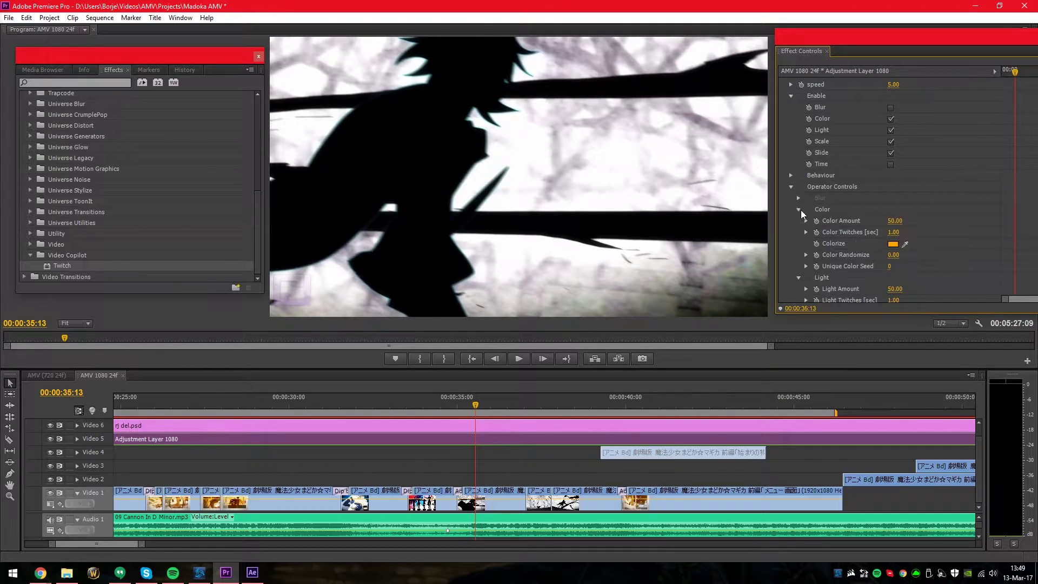
pyautogui.click(893, 244)
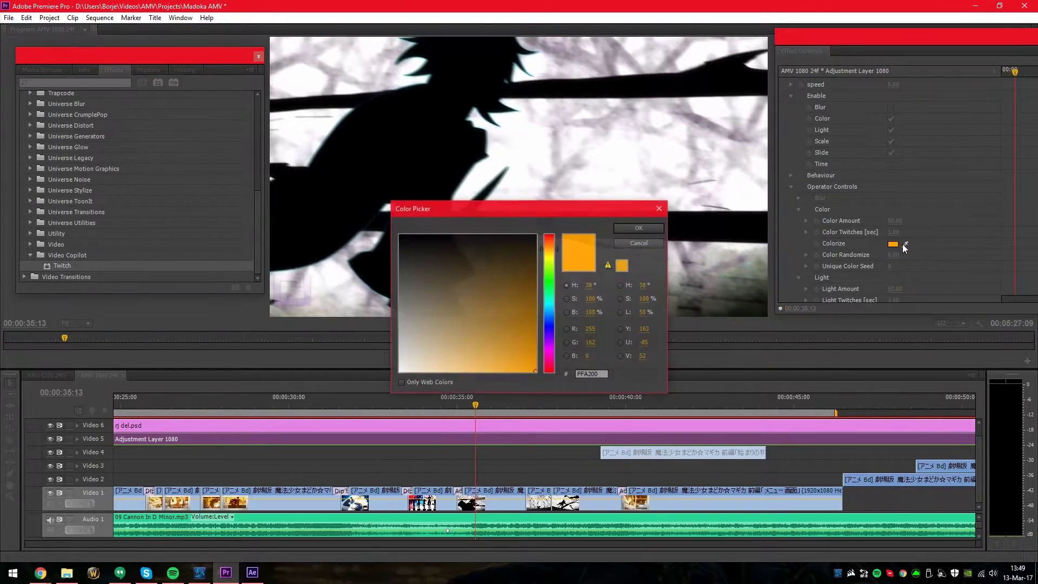
pyautogui.click(640, 229)
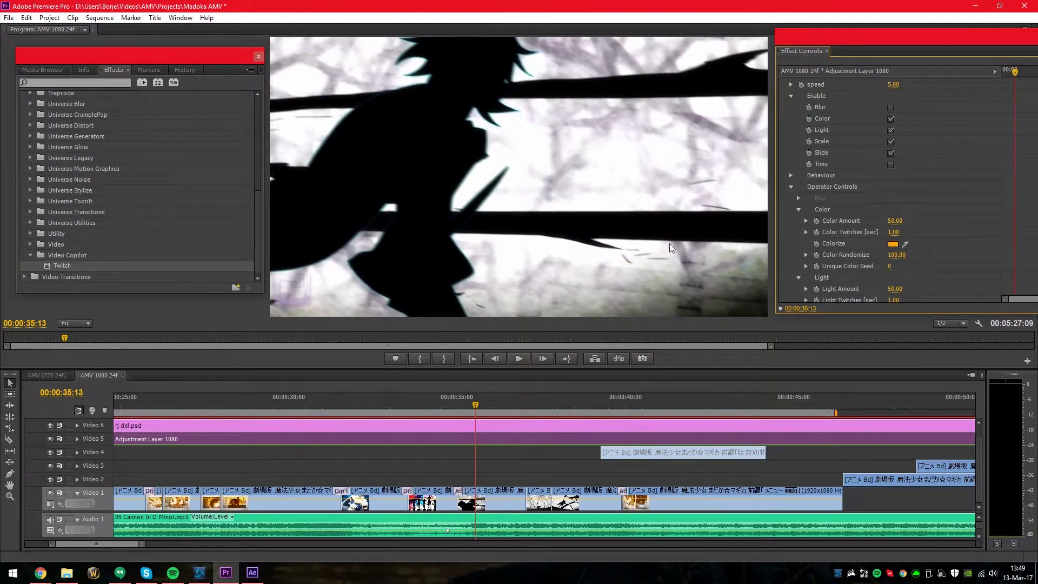
# Go to 00:00:32:02 and disable Twitch's Scale and Slide options so only Color and Light stay enabled
pyautogui.moveTo(388, 404); pyautogui.dragTo(358, 404)
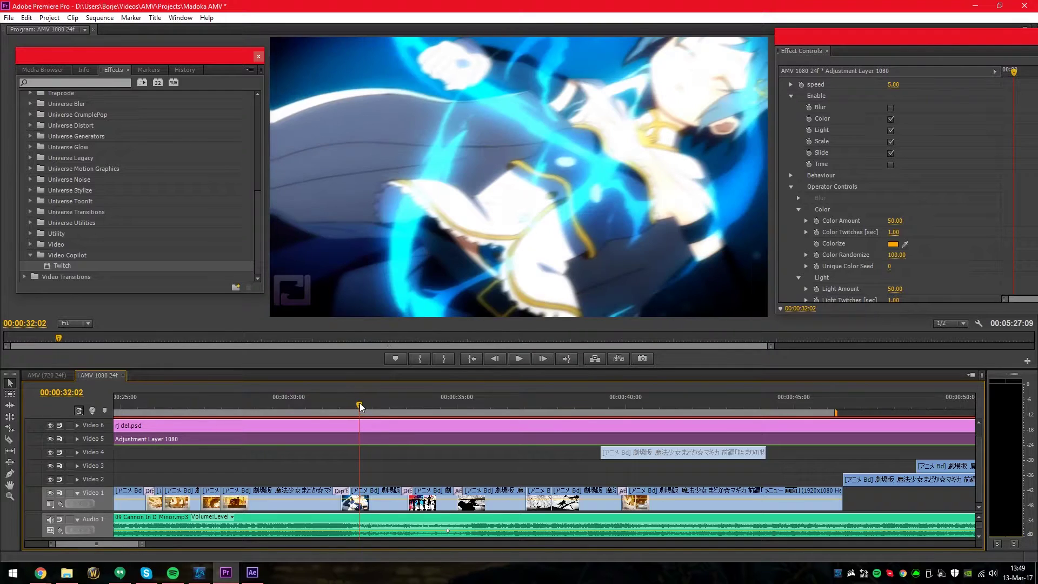
pyautogui.scroll(-3, 951, 245)
pyautogui.scroll(4, 945, 227)
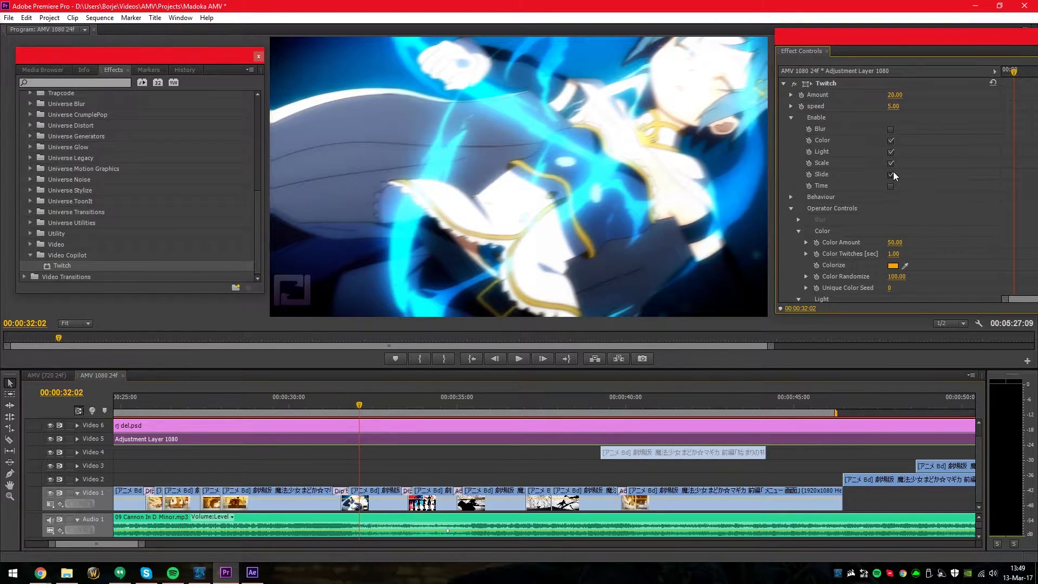
pyautogui.click(891, 173)
# Step back to 00:00:31:13 and preview the color and light twitches up to 00:00:33:06
pyautogui.press('Left')
pyautogui.press('Left')
pyautogui.press('Left')
pyautogui.press('Left')
pyautogui.press('Left')
pyautogui.press('Left')
pyautogui.press('Left')
pyautogui.press('Left')
pyautogui.press('Left')
pyautogui.press('Left')
pyautogui.press('Left')
pyautogui.press('Left')
pyautogui.press('Left')
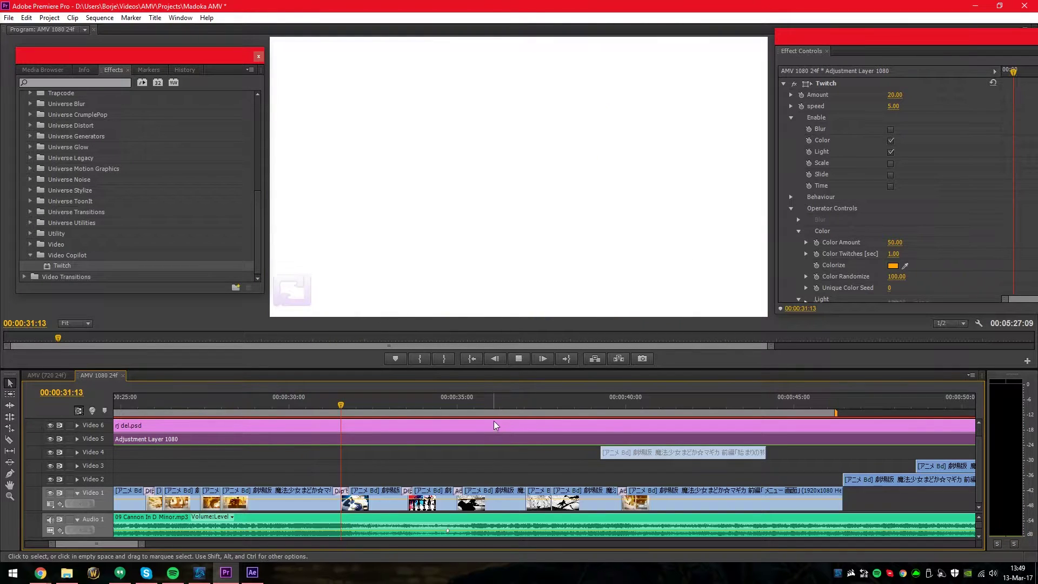
pyautogui.press('space')
pyautogui.press('space')
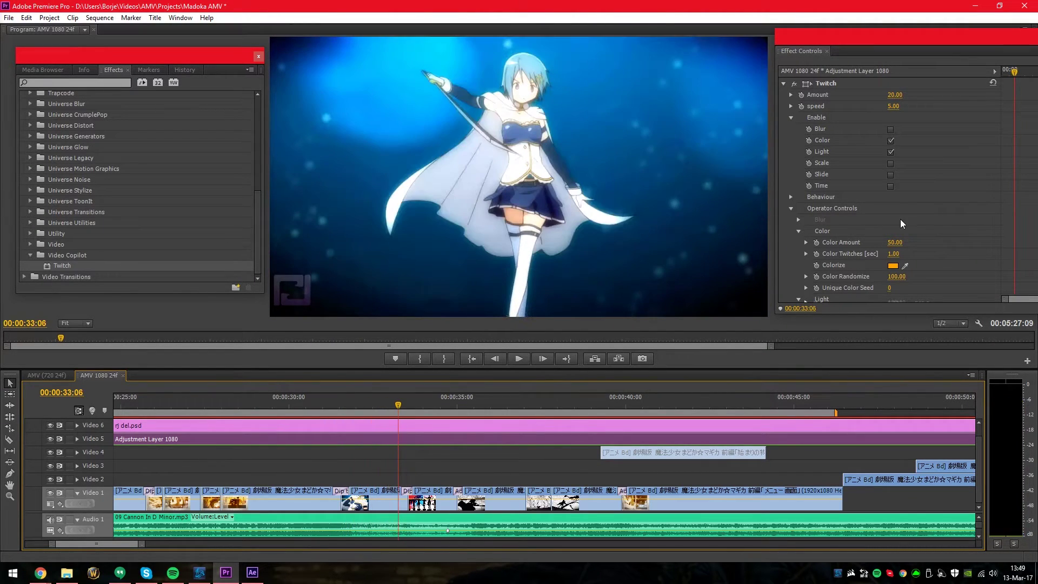
# Set Light Twitches to 4 per second and Color Twitches to 2 per second
pyautogui.scroll(-4, 940, 216)
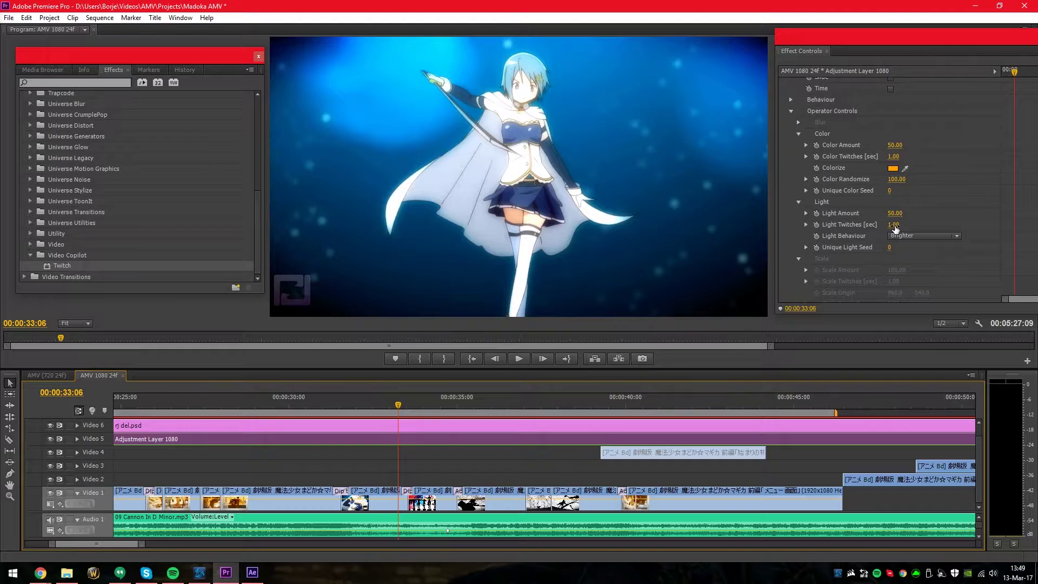
pyautogui.moveTo(894, 225); pyautogui.dragTo(924, 225)
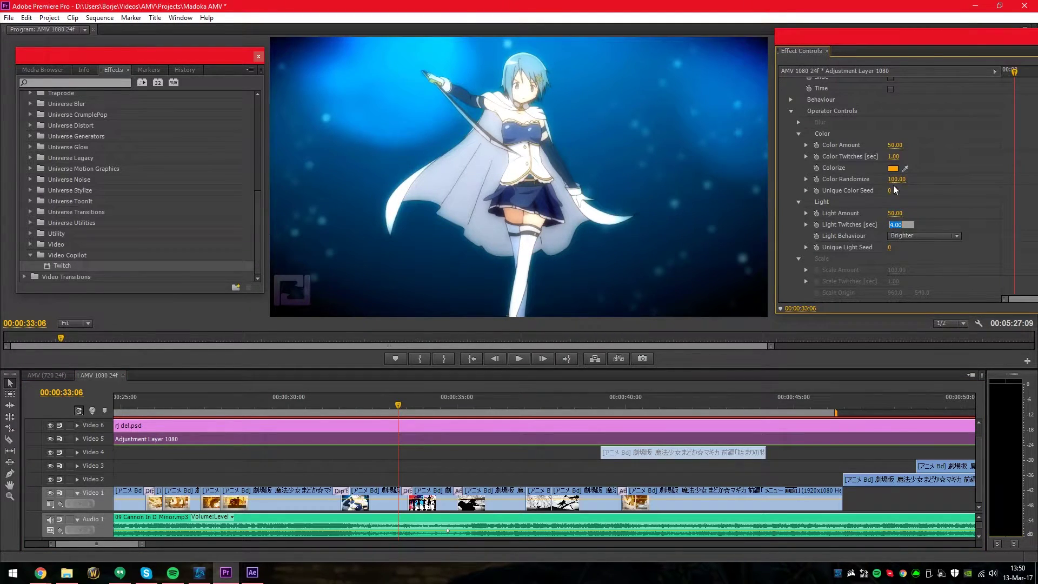
pyautogui.moveTo(893, 157); pyautogui.dragTo(905, 156)
# Preview the more frequent light and color twitches twice from the start of the blue-haired character's clip
pyautogui.click(348, 405)
pyautogui.press('space')
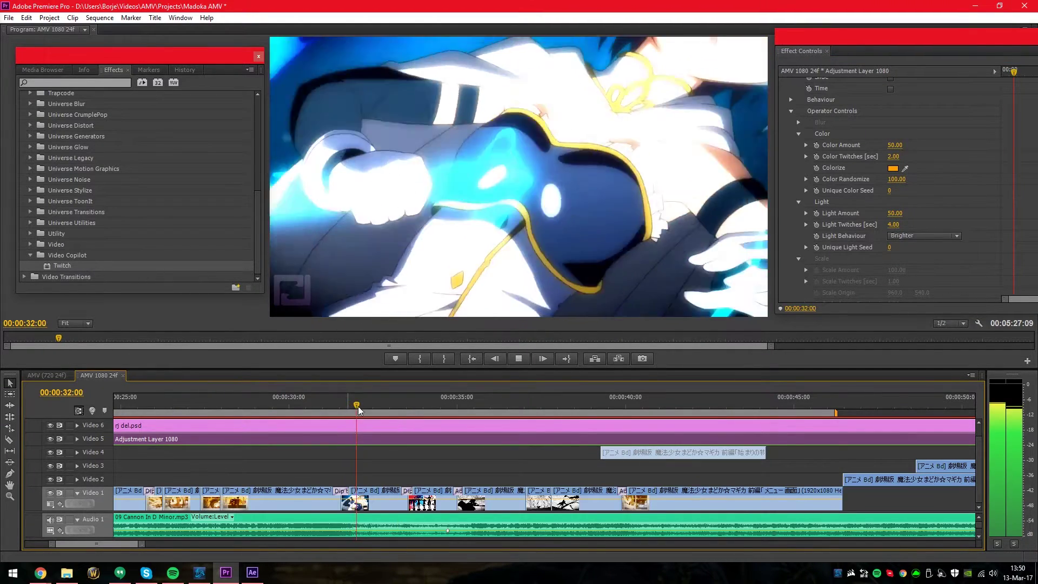
pyautogui.press('space')
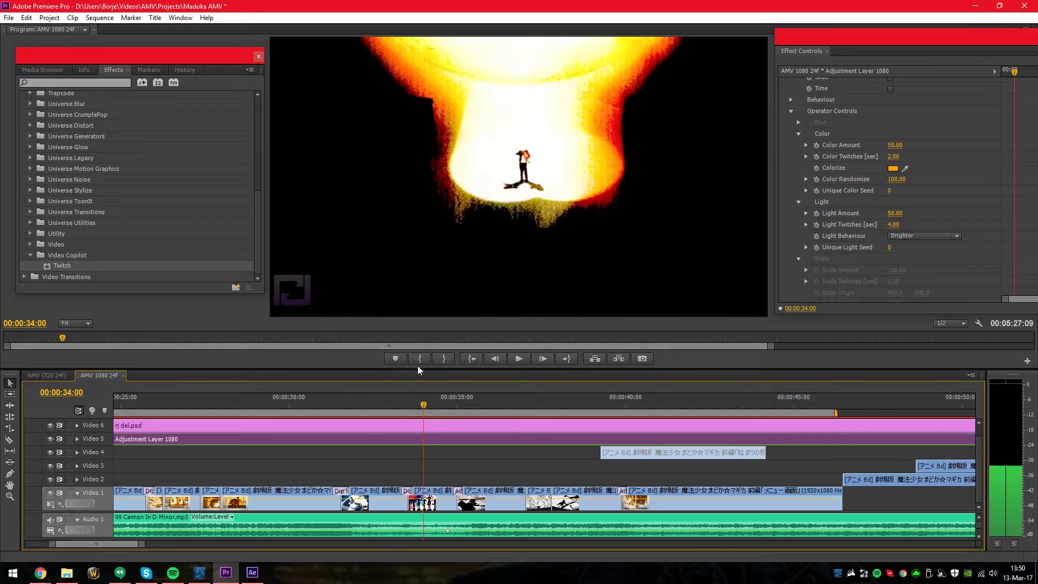
pyautogui.click(349, 404)
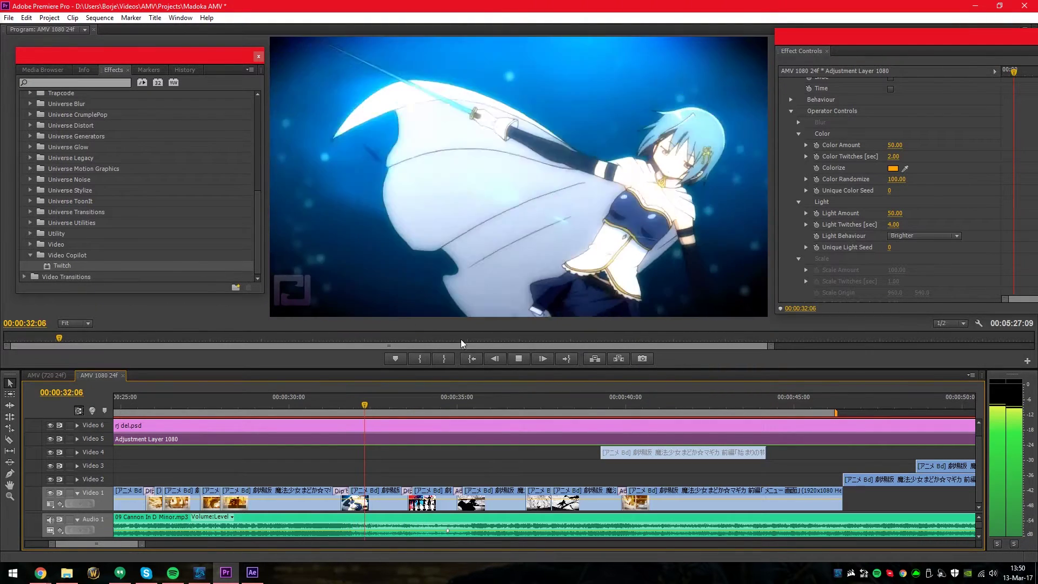
pyautogui.press('space')
# Set Light Amount to 360 and preview the stronger light flashes up to 00:00:33:18
pyautogui.click(895, 213)
pyautogui.write('360')
pyautogui.press('Return')
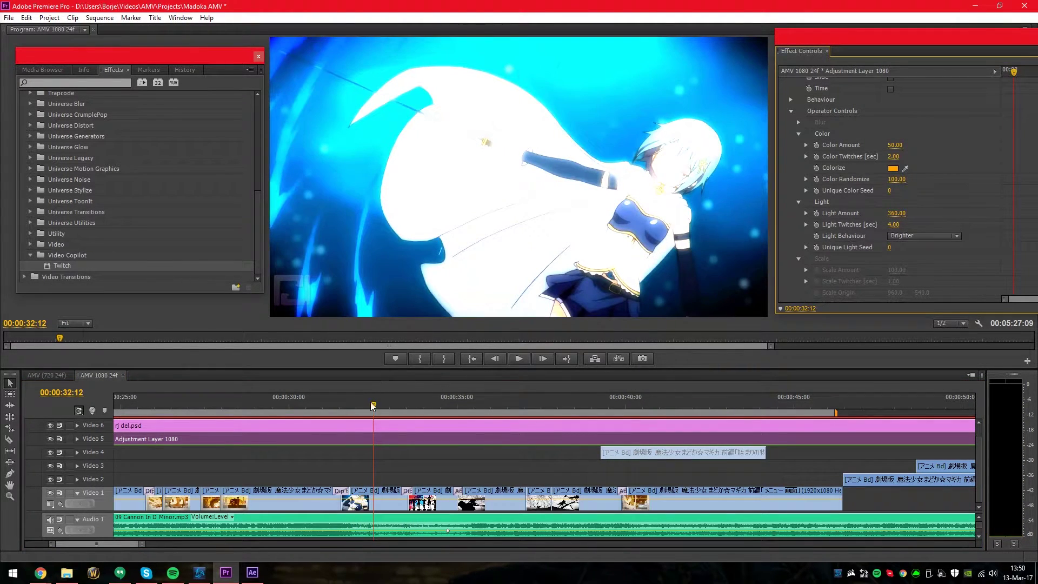
pyautogui.click(346, 404)
pyautogui.press('space')
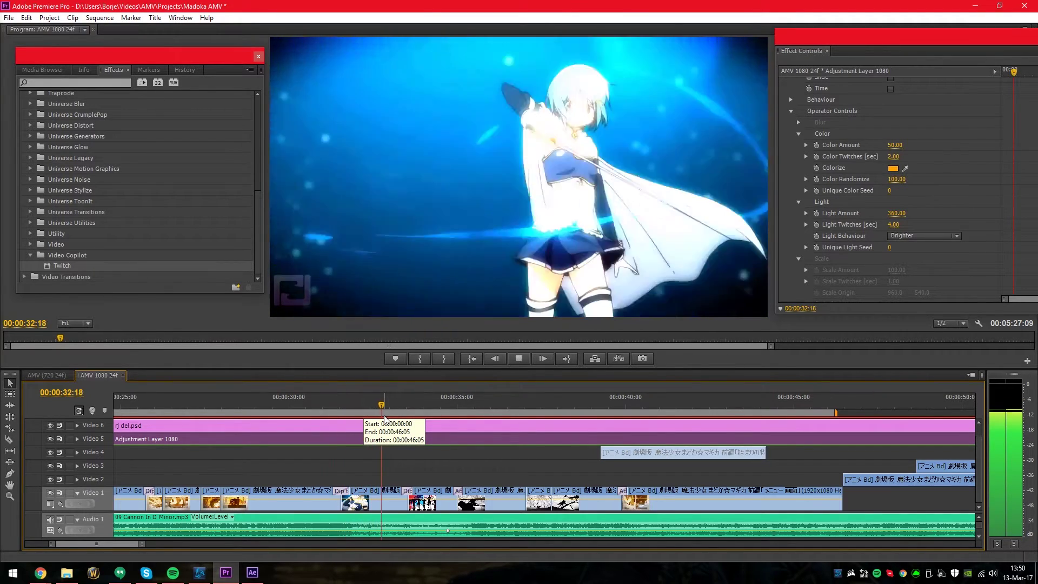
pyautogui.press('space')
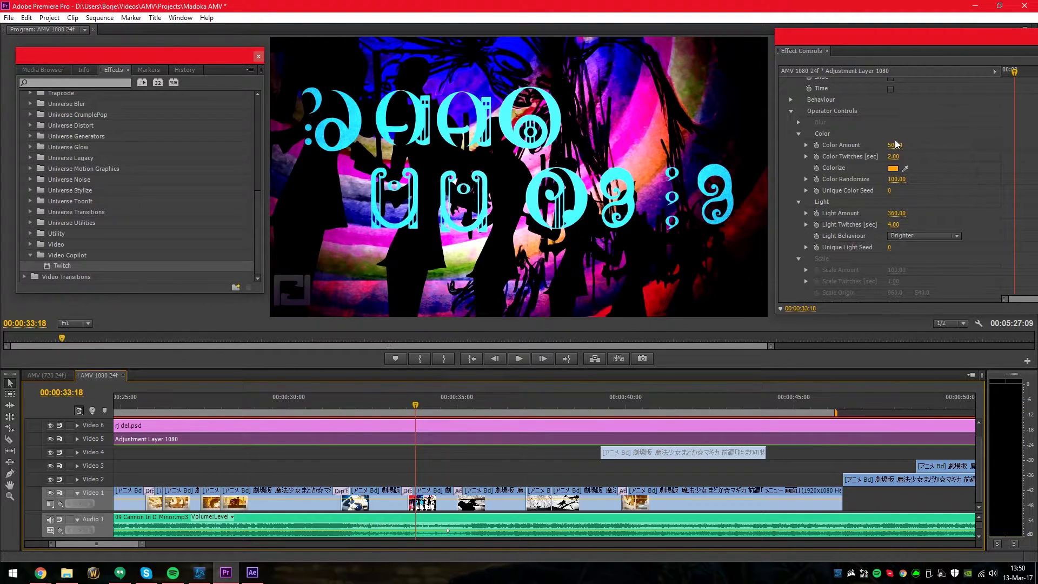
# Set Color Amount to 109, disable Light and preview the color twitches from 00:00:31:20 to 00:00:33:10
pyautogui.moveTo(894, 145); pyautogui.dragTo(918, 144)
pyautogui.scroll(3, 898, 114)
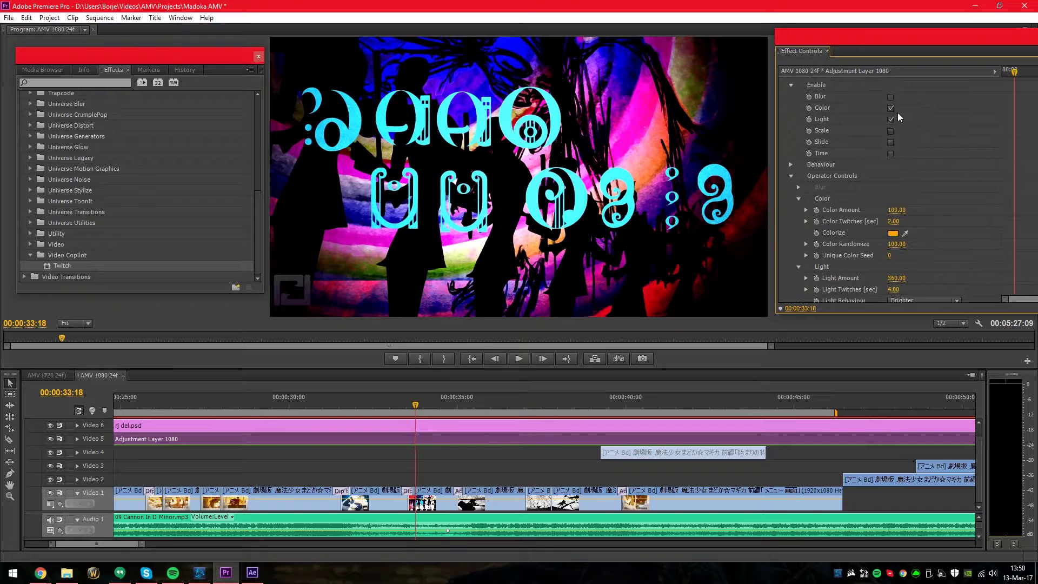
pyautogui.click(890, 119)
pyautogui.click(351, 408)
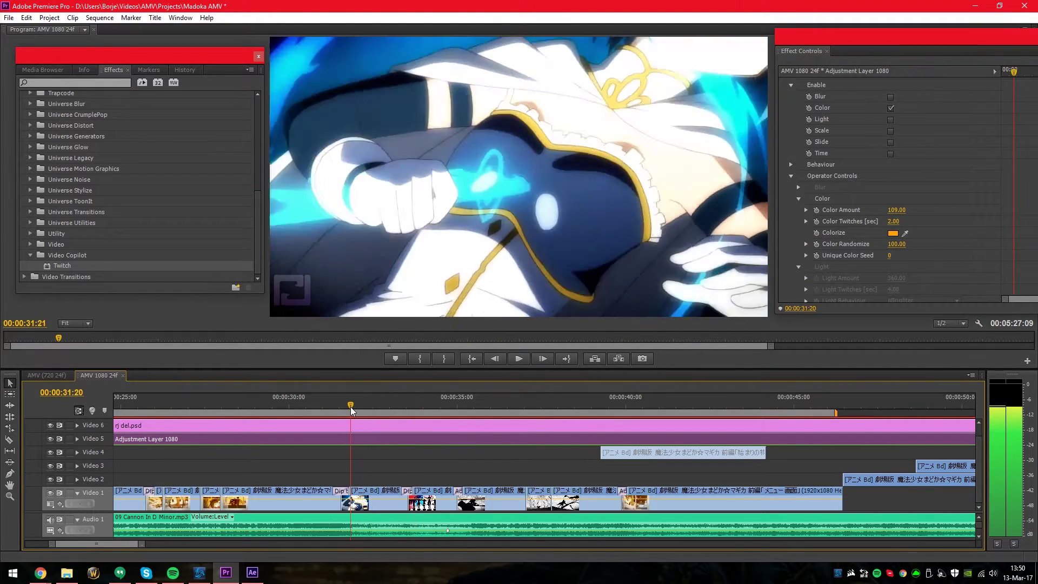
pyautogui.press('space')
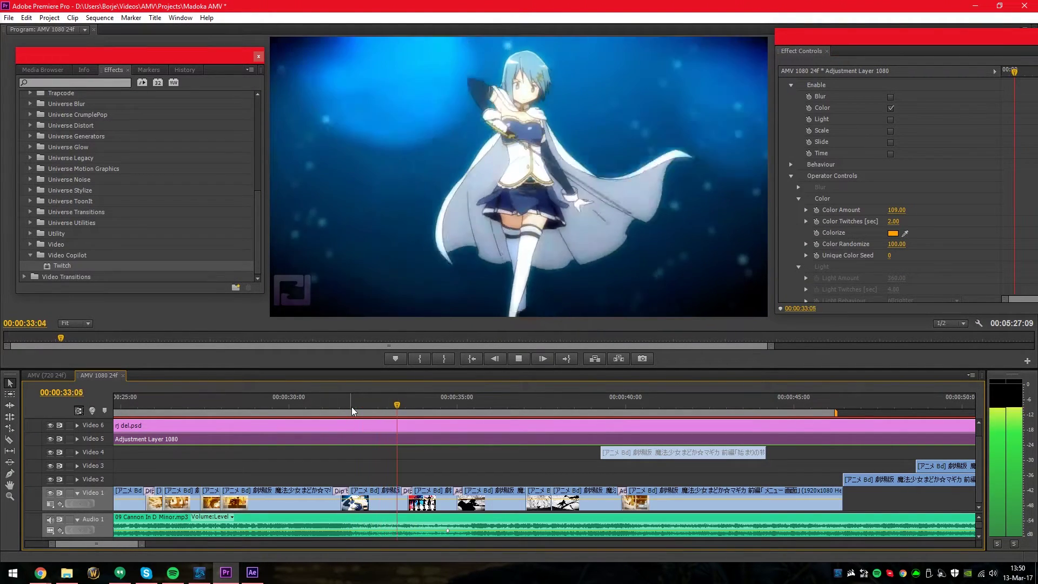
pyautogui.press('space')
# Set Color Twitches to 6 per second and Twitch's overall Amount to 67, and preview the result from 00:00:31:17
pyautogui.click(949, 218)
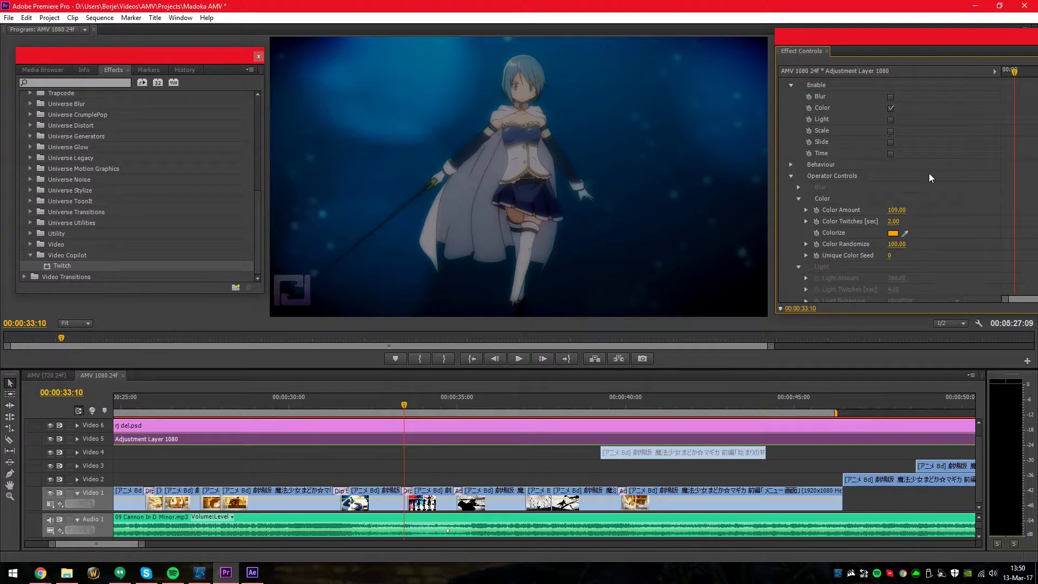
pyautogui.scroll(2, 935, 211)
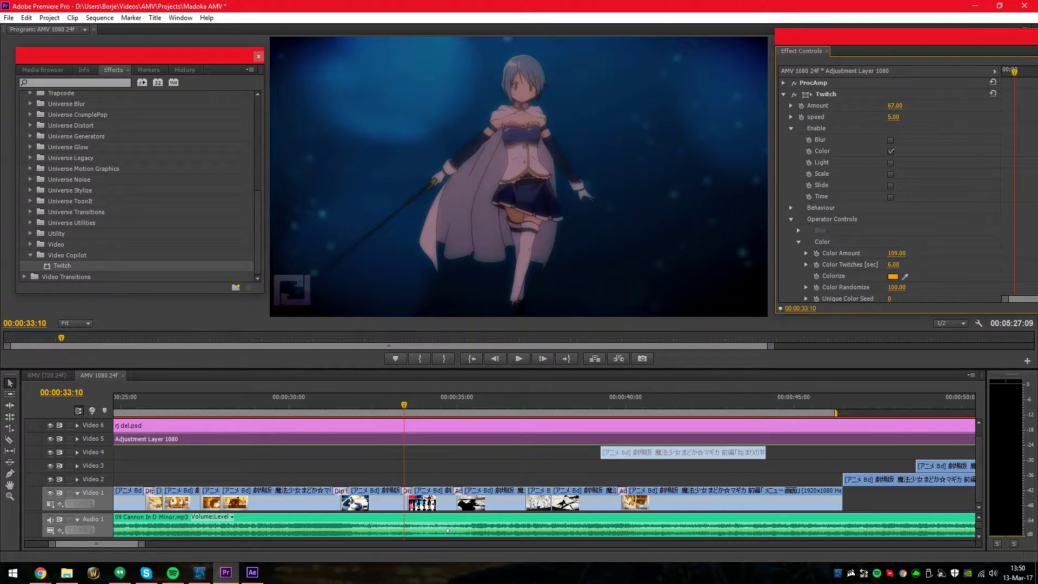
pyautogui.moveTo(409, 401); pyautogui.dragTo(370, 402)
pyautogui.press('space')
pyautogui.click(346, 401)
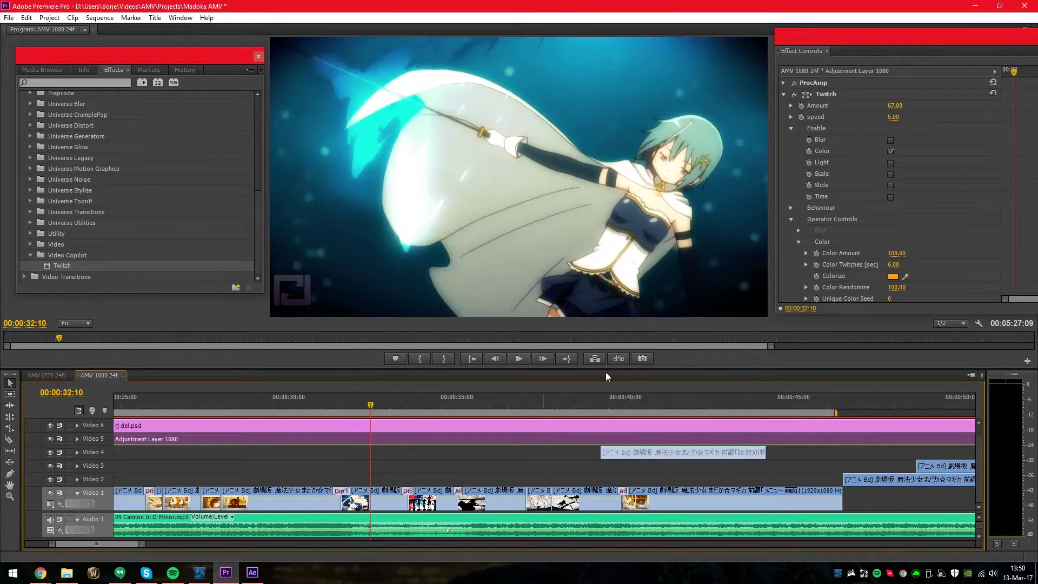
pyautogui.click(346, 411)
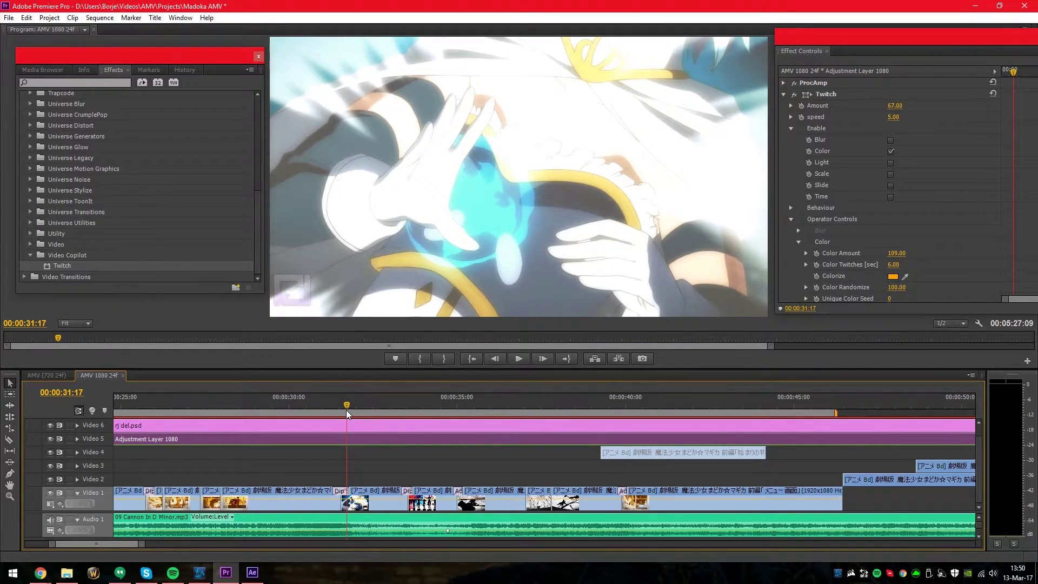
pyautogui.press('space')
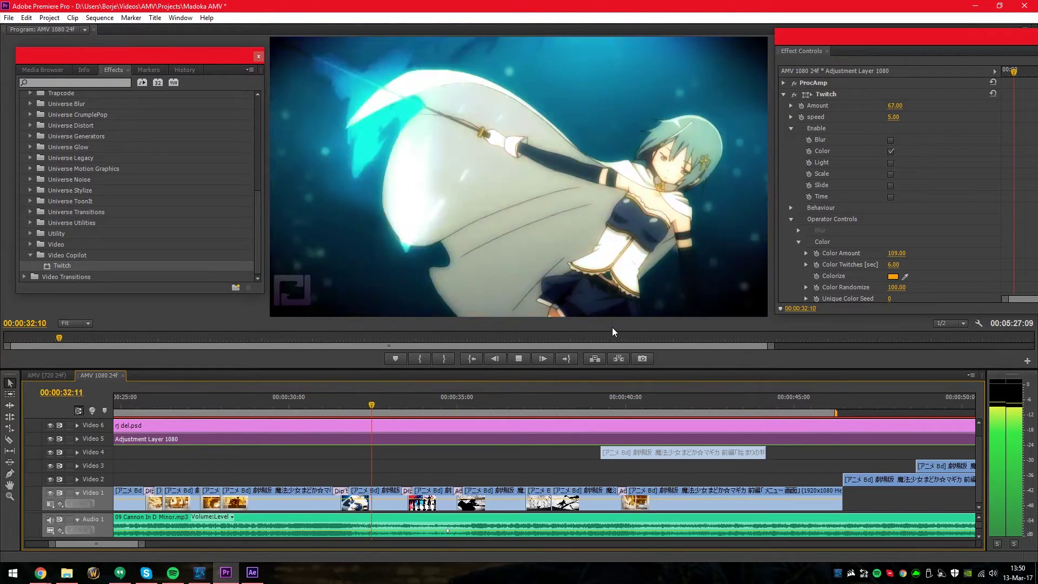
# Enable Blur in place of Color and examine the Blur controls, including the Blur Transfer Mode options
pyautogui.click(890, 151)
pyautogui.click(890, 140)
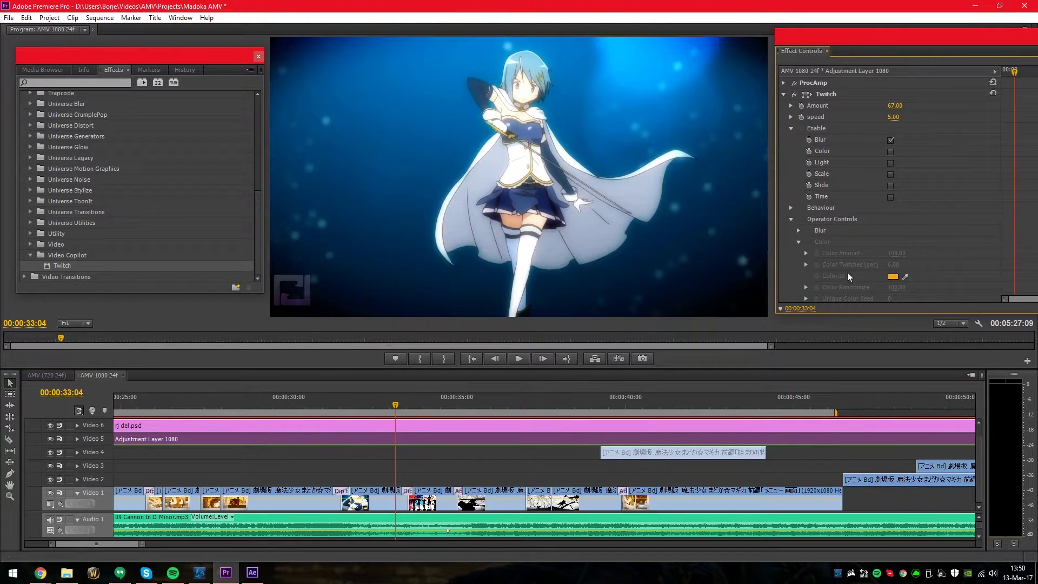
pyautogui.click(792, 230)
pyautogui.scroll(-3, 940, 232)
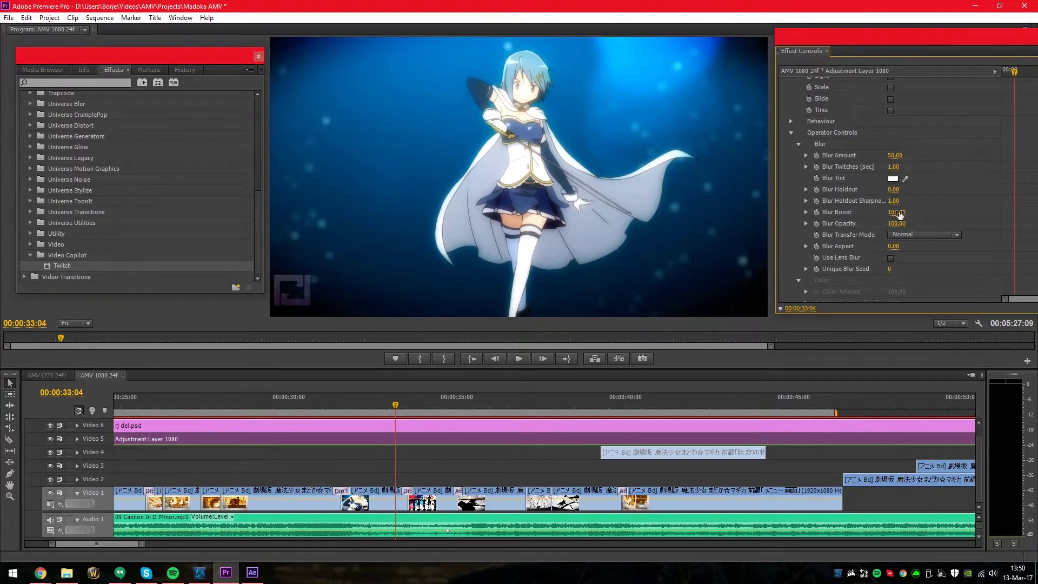
pyautogui.click(920, 235)
pyautogui.click(961, 204)
pyautogui.scroll(1, 917, 276)
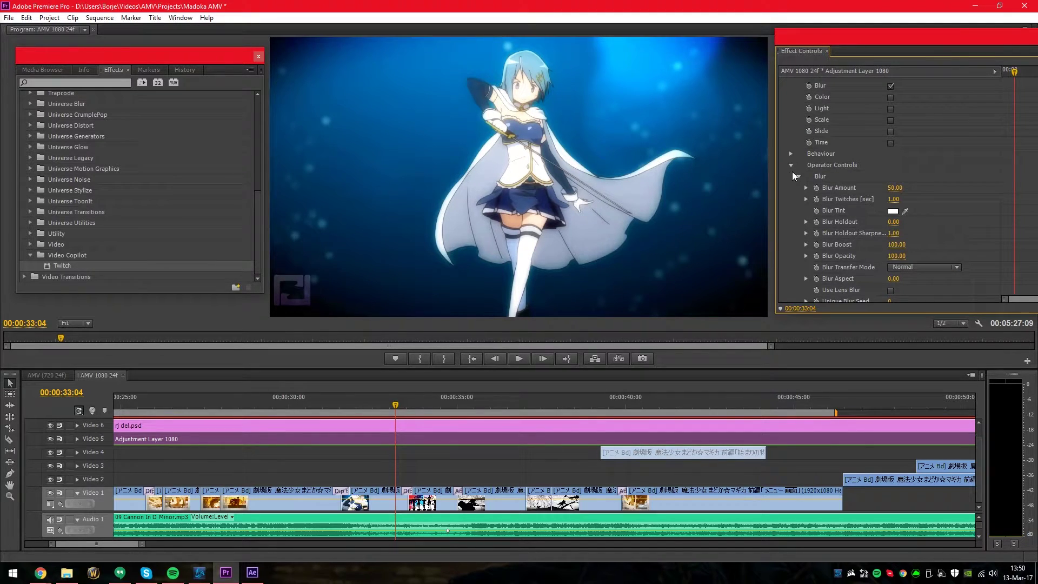
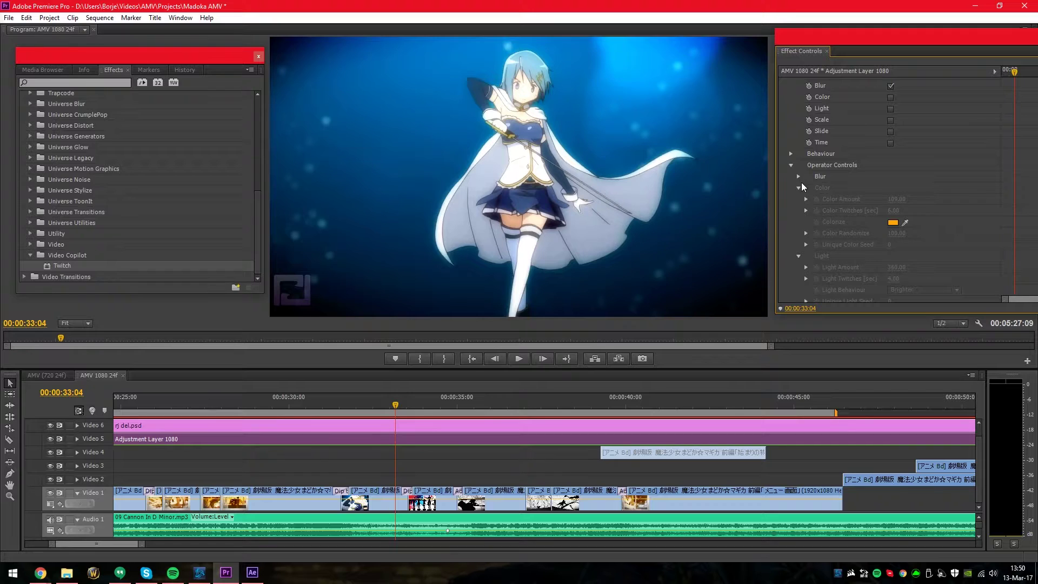
# Collapse the Blur, Color and Light controls, disable Blur and move the playhead to 00:00:32:03
pyautogui.click(798, 199)
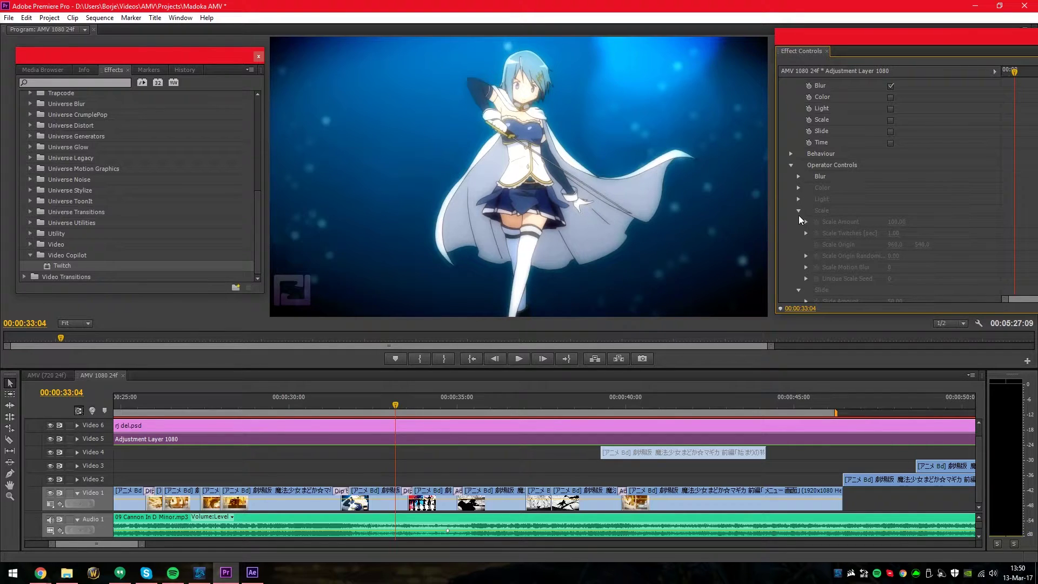
pyautogui.scroll(3, 903, 172)
pyautogui.click(892, 171)
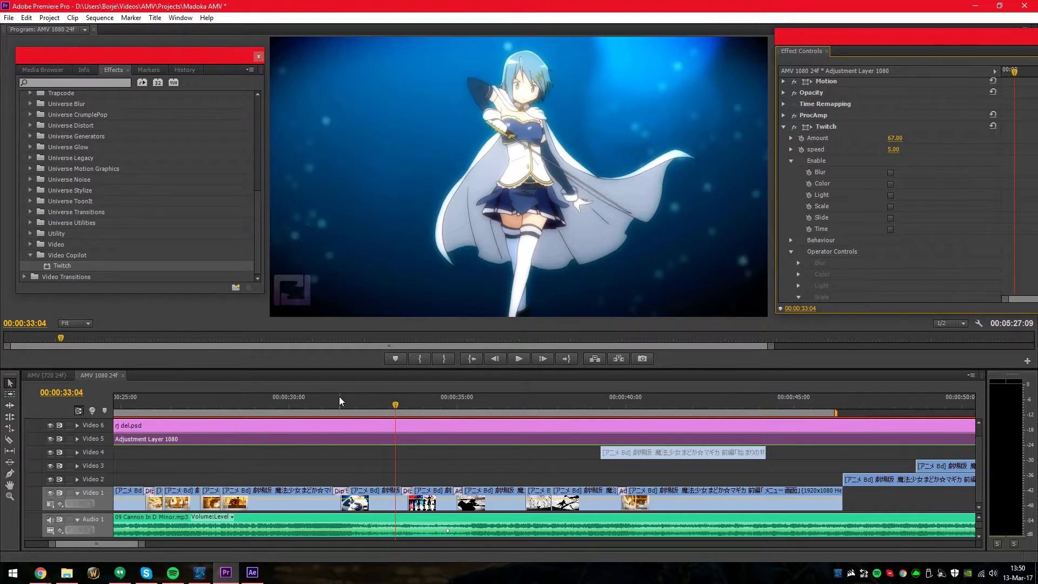
pyautogui.click(380, 410)
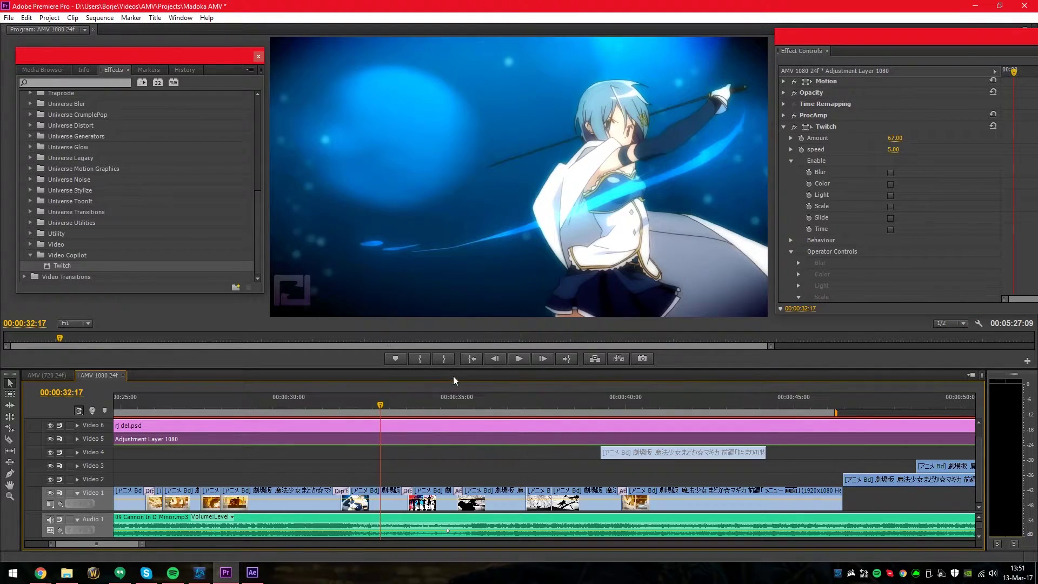
pyautogui.click(360, 407)
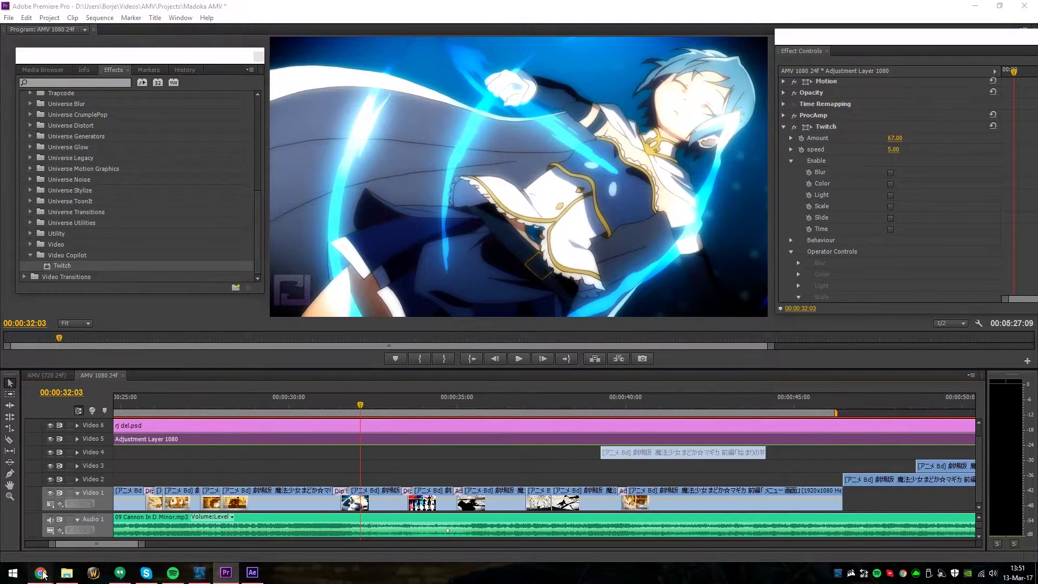
# Switch to Chrome and bring up the "【AMV】Misaka/Touma! Raildex!" video on YouTube
pyautogui.moveTo(40, 573)
pyautogui.click(175, 522)
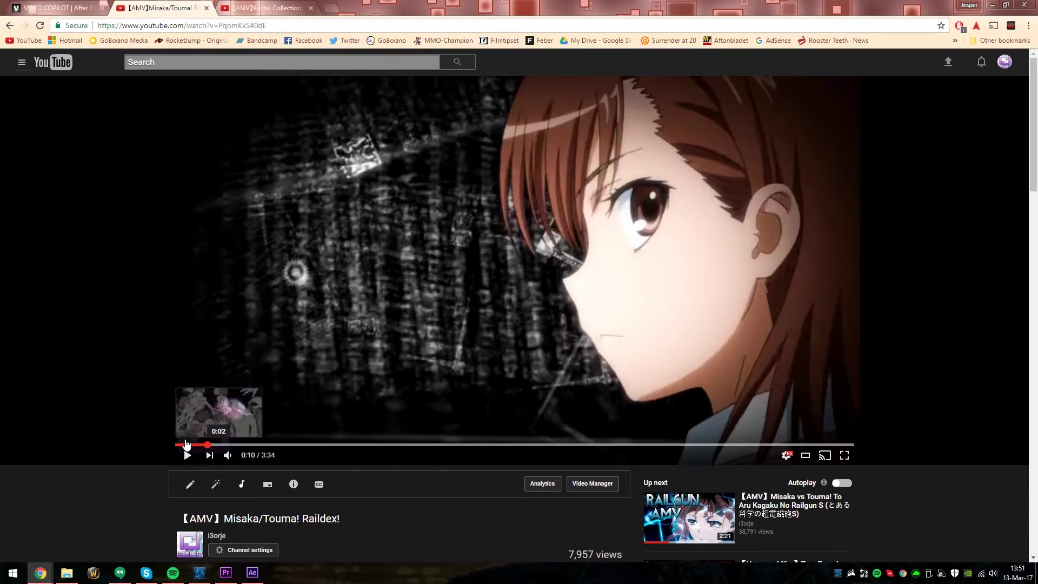
# Replay the opening seconds of the "【AMV】Misaka/Touma! Raildex!" video to examine its twitch effects
pyautogui.click(177, 444)
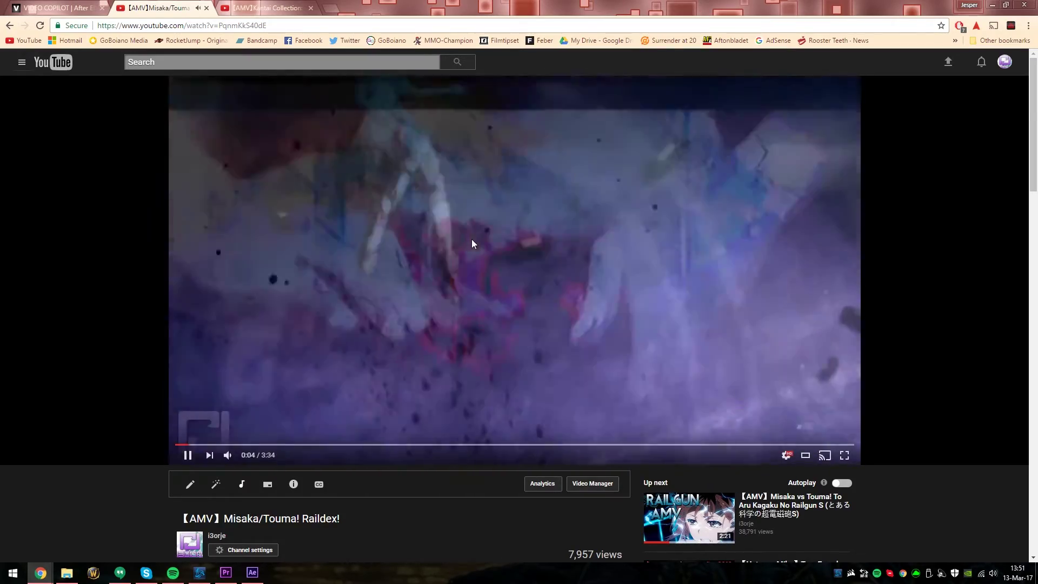
pyautogui.click(471, 239)
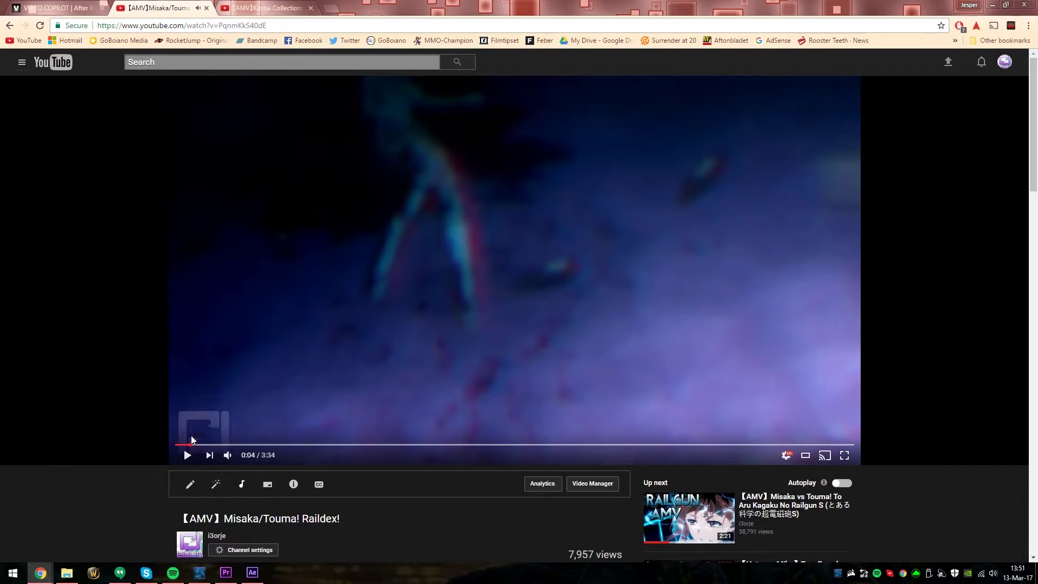
pyautogui.click(178, 444)
pyautogui.click(360, 321)
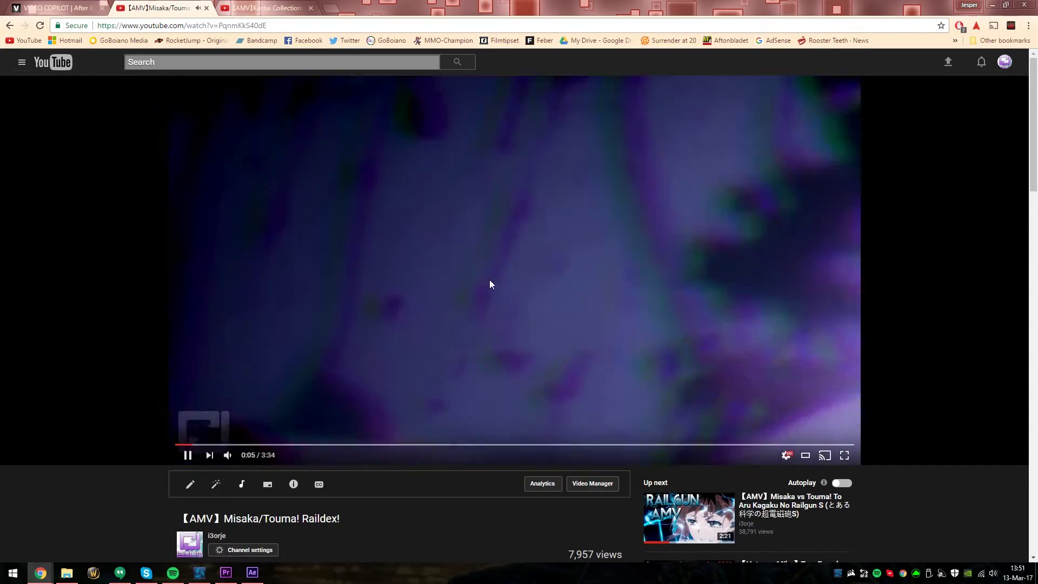
pyautogui.click(488, 280)
# Switch to Premiere Pro, cut a short piece from the Video 5 adjustment layer starting at 00:00:32:03, and move it down to Video 2
pyautogui.click(227, 573)
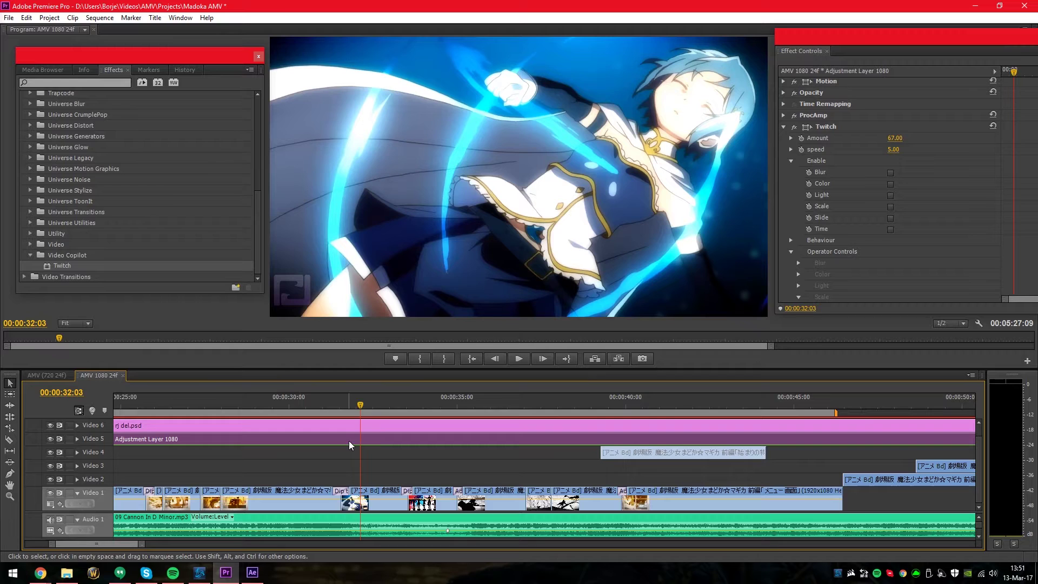
pyautogui.press('c')
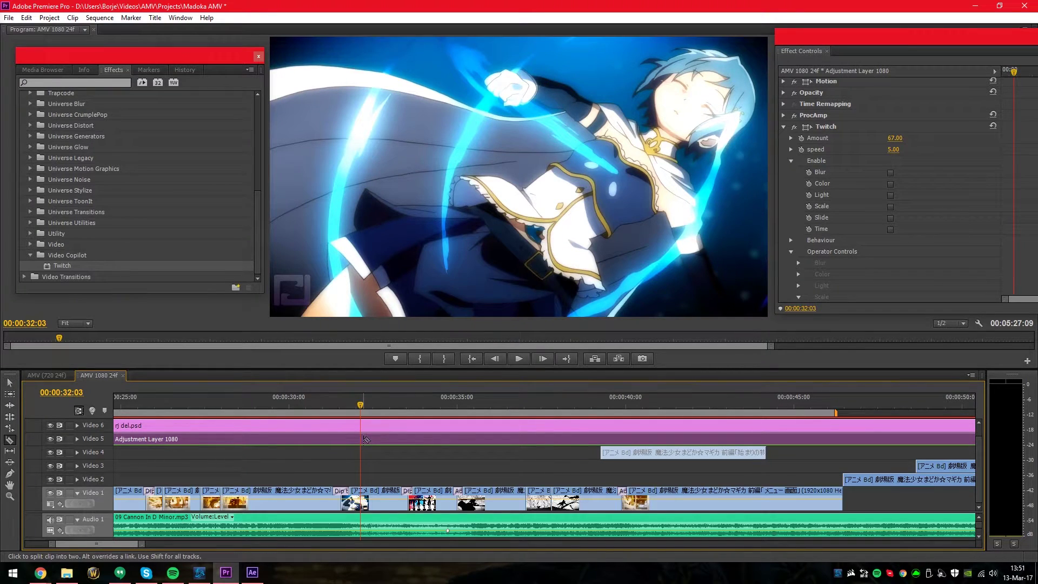
pyautogui.click(361, 439)
pyautogui.press('v')
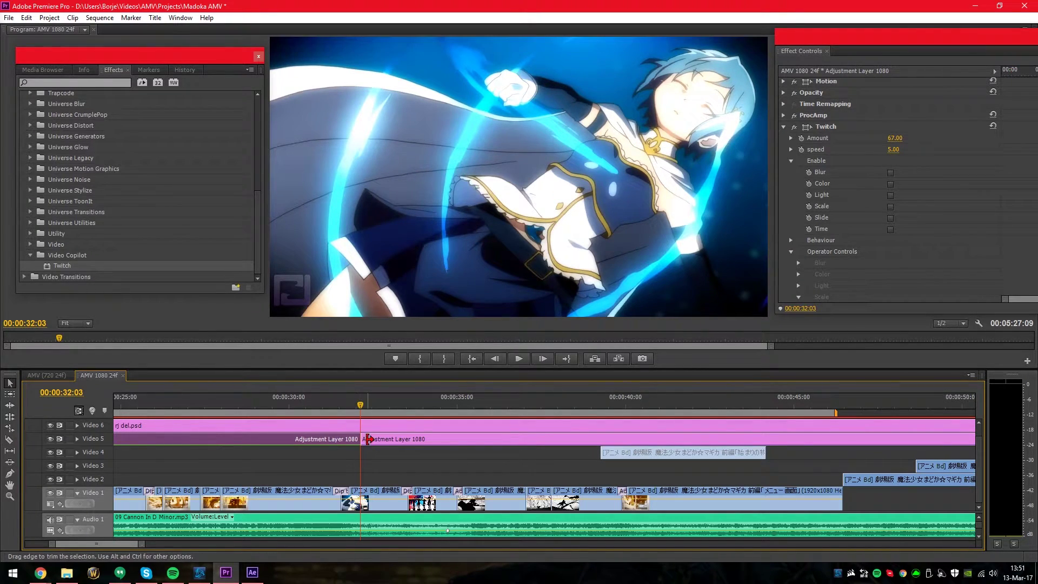
pyautogui.press('r')
pyautogui.press('c')
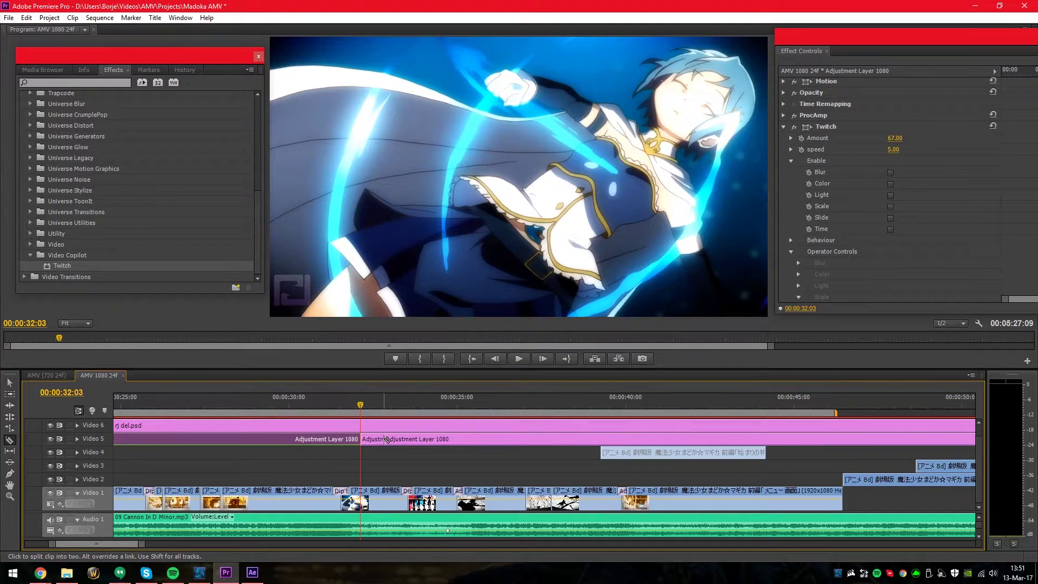
pyautogui.click(385, 439)
pyautogui.press('v')
pyautogui.moveTo(365, 439); pyautogui.dragTo(367, 481)
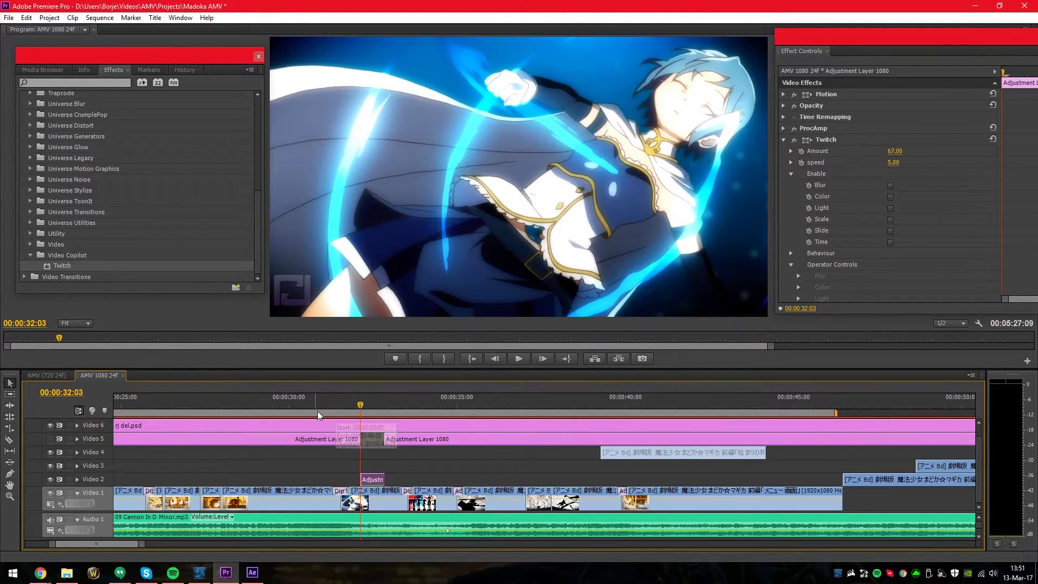
# Enable Scale and Slide in the short adjustment clip's Twitch effect and preview it from 00:00:31:01
pyautogui.moveTo(360, 406); pyautogui.dragTo(329, 407)
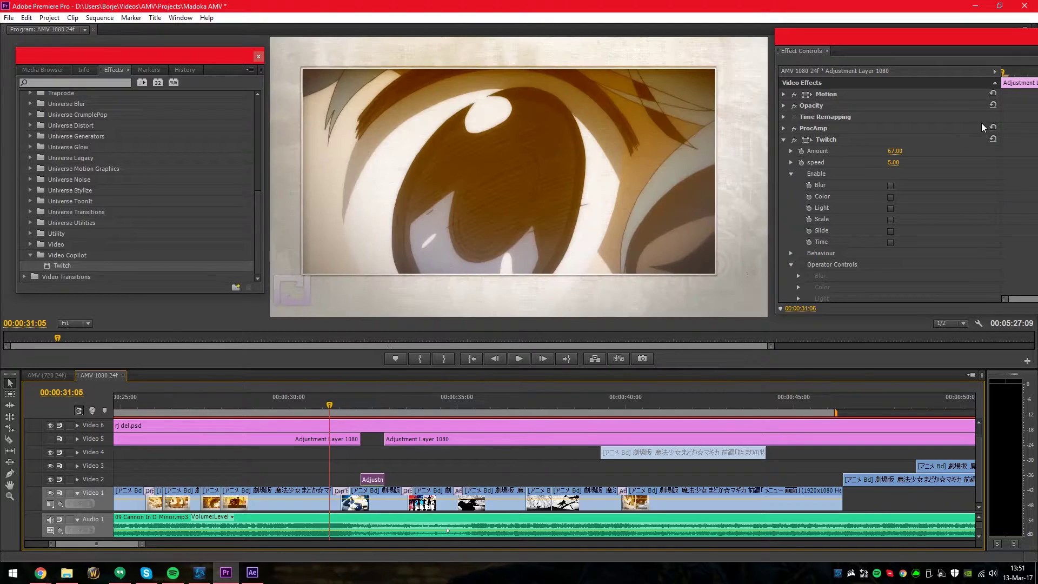
pyautogui.click(889, 231)
pyautogui.scroll(-6, 908, 249)
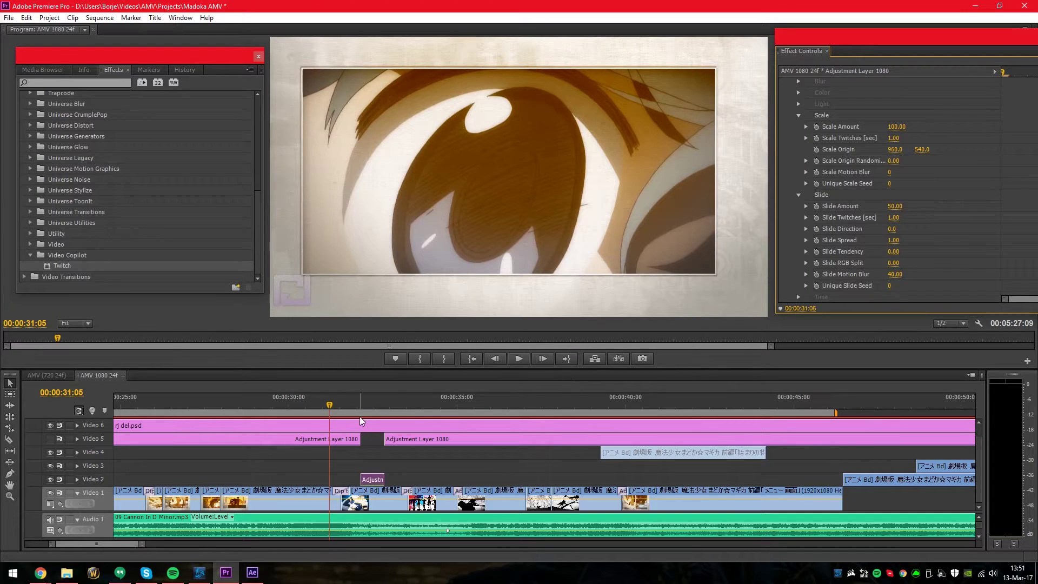
pyautogui.click(324, 409)
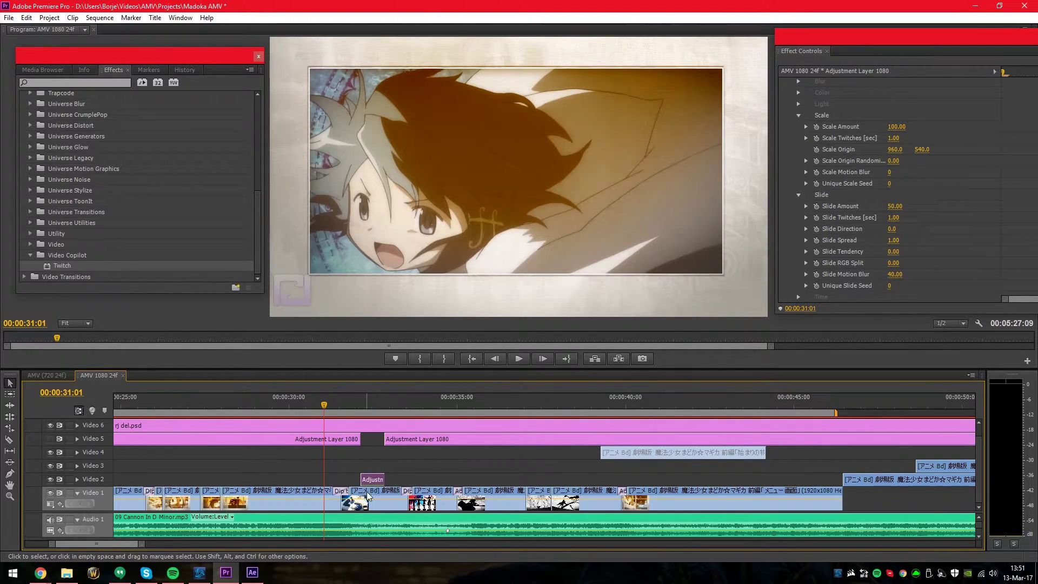
pyautogui.press('space')
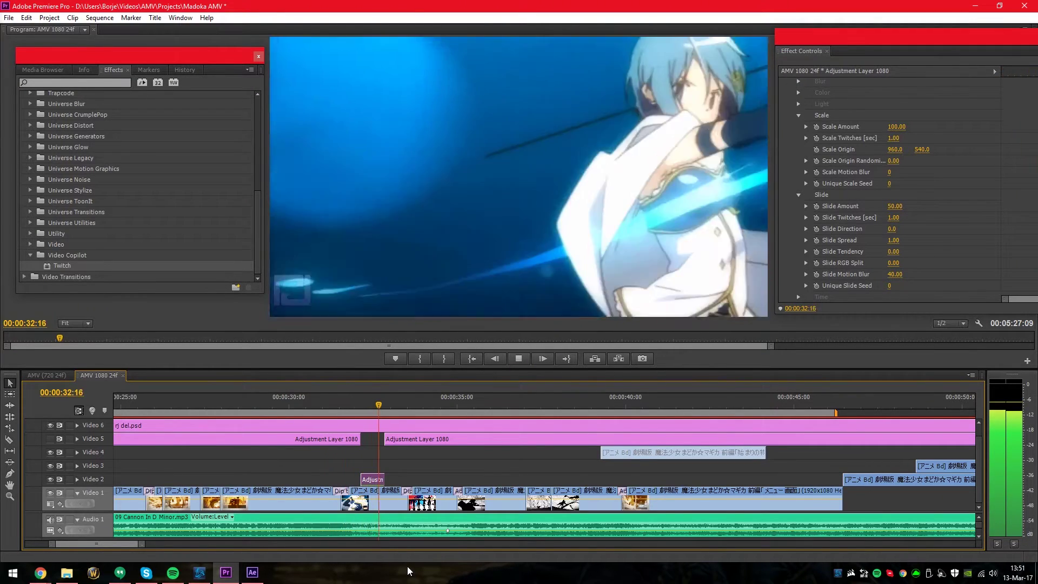
pyautogui.press('space')
# Move the short adjustment clip on Video 2 to just before the transition near 00:00:33 and preview that section
pyautogui.moveTo(371, 478); pyautogui.dragTo(389, 479)
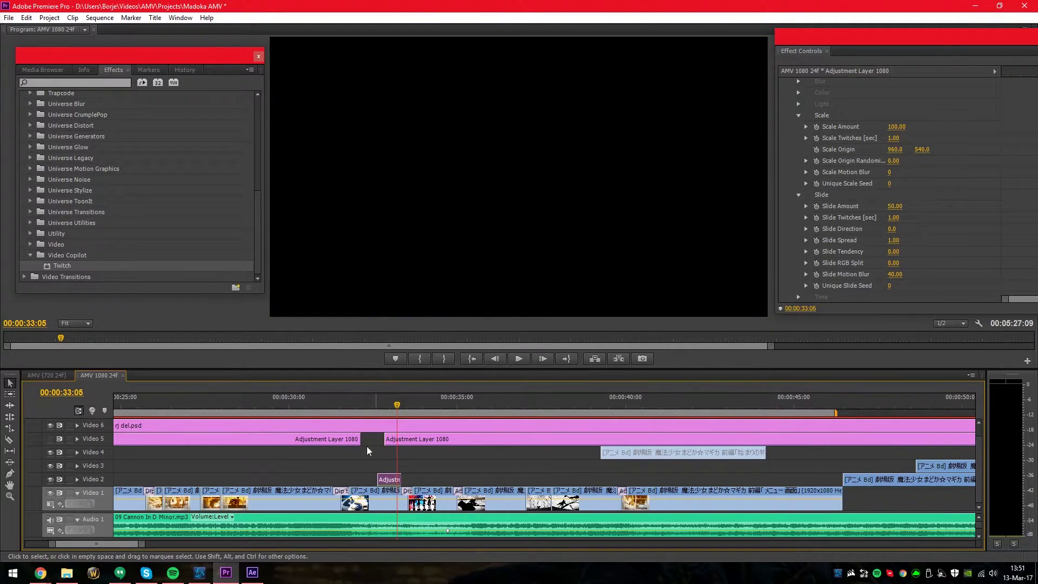
pyautogui.click(334, 402)
pyautogui.press('space')
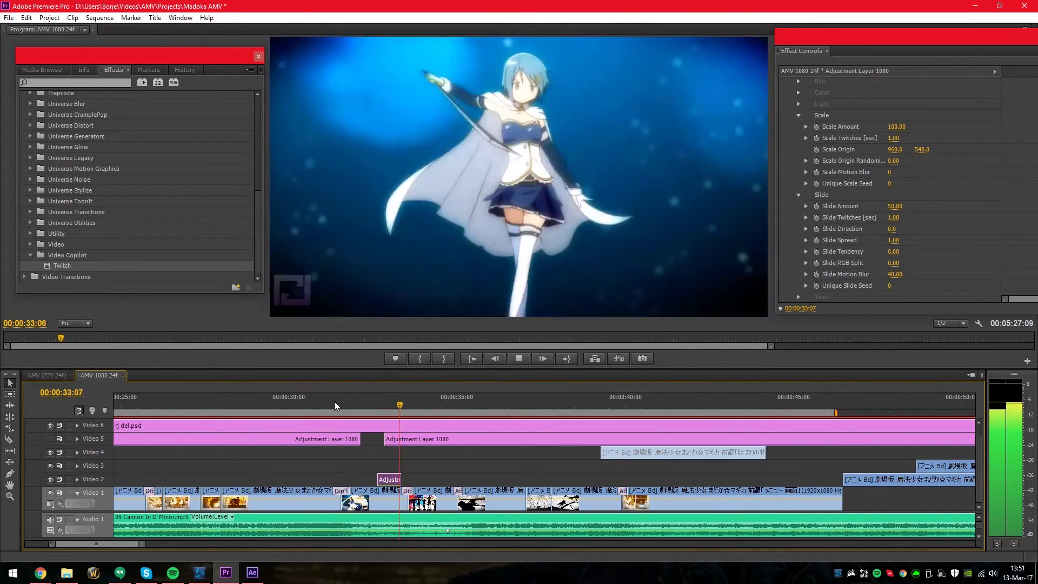
pyautogui.click(359, 412)
pyautogui.moveTo(359, 411); pyautogui.dragTo(403, 406)
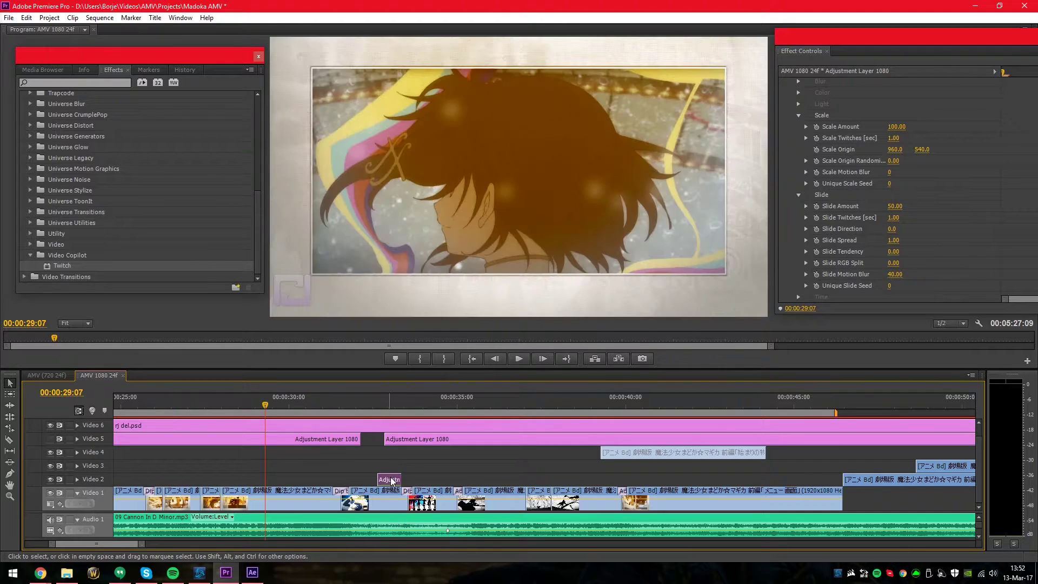
# Move the short adjustment clip on Video 2 back to about 00:00:29 and preview it from 00:00:28:07
pyautogui.moveTo(389, 479); pyautogui.dragTo(268, 480)
pyautogui.click(232, 406)
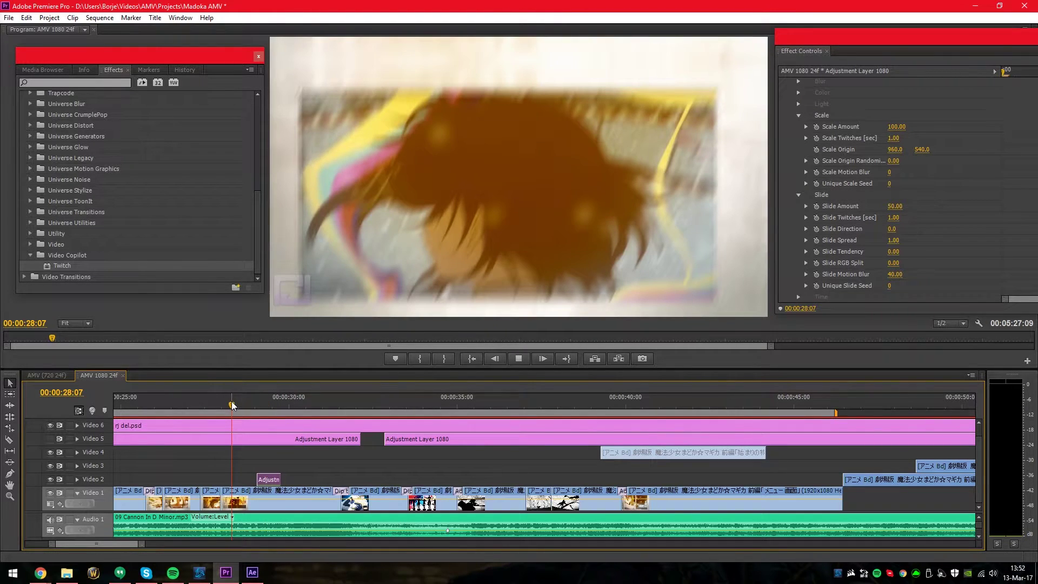
pyautogui.press('space')
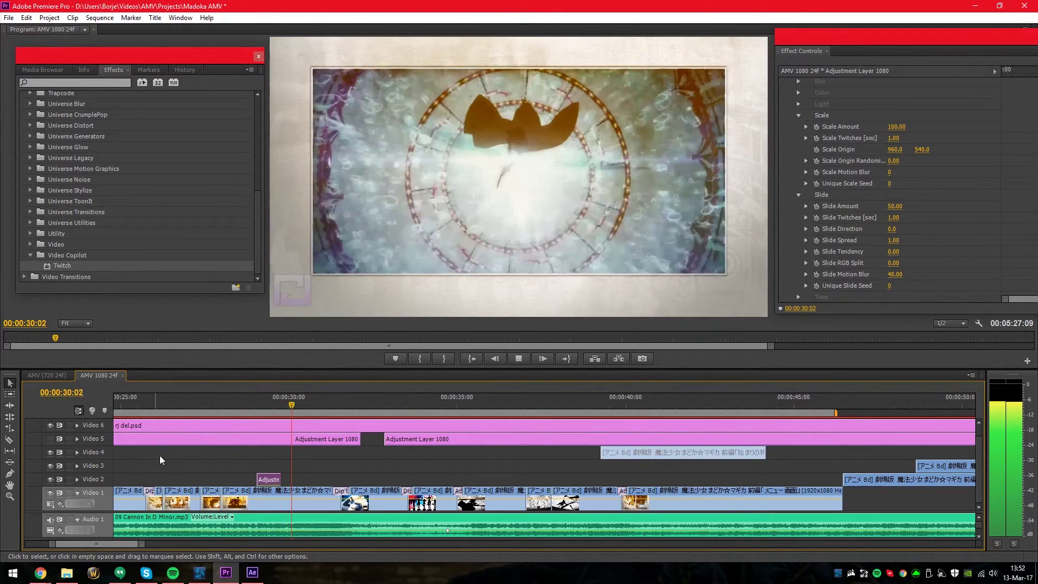
pyautogui.press('space')
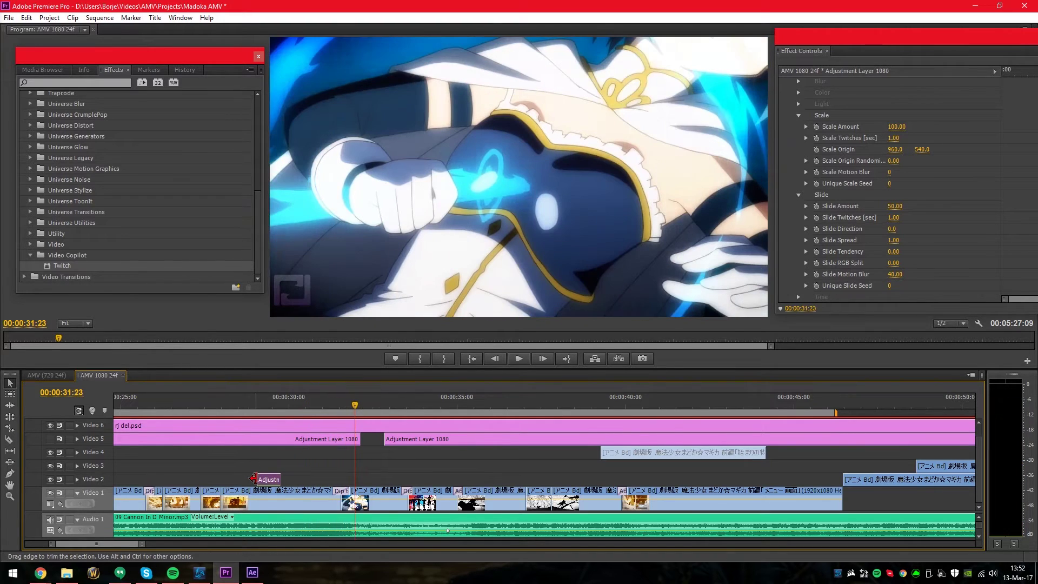
# Move the short adjustment clip on Video 2 to about 00:00:31, around the dip transition, and preview from about 00:00:30
pyautogui.moveTo(252, 478); pyautogui.dragTo(327, 480)
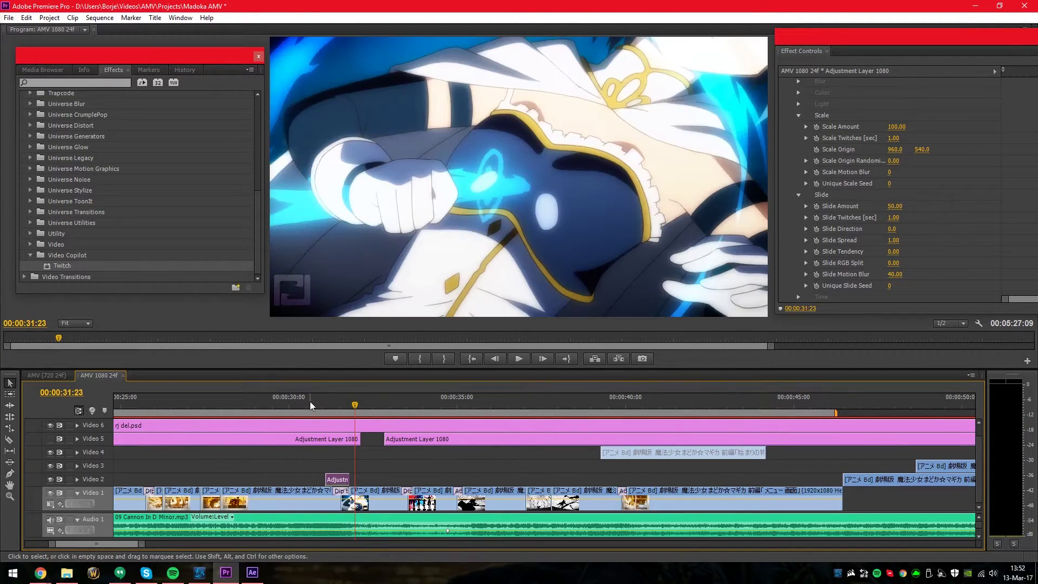
pyautogui.click(286, 405)
pyautogui.press('space')
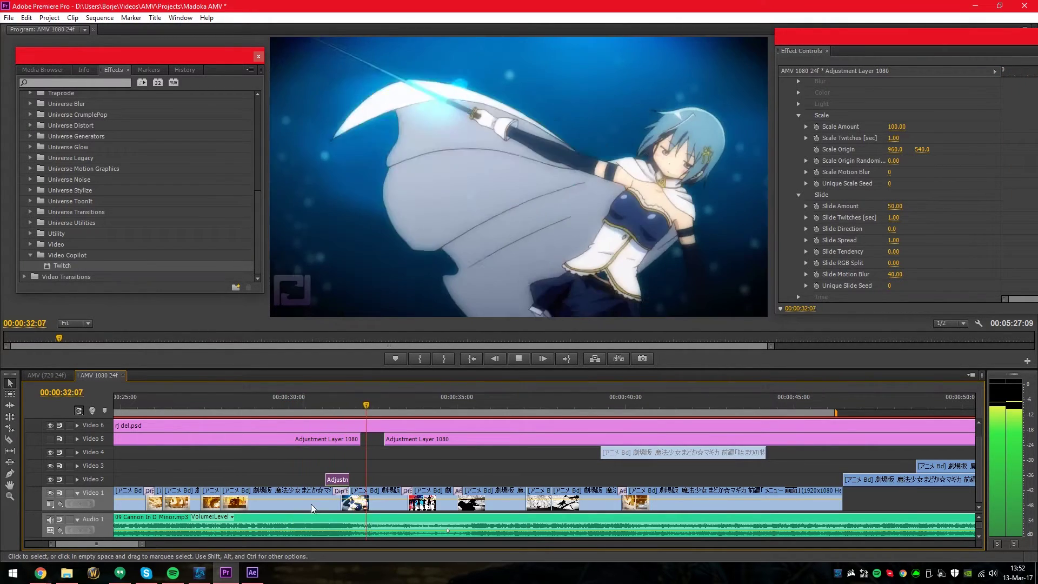
pyautogui.press('space')
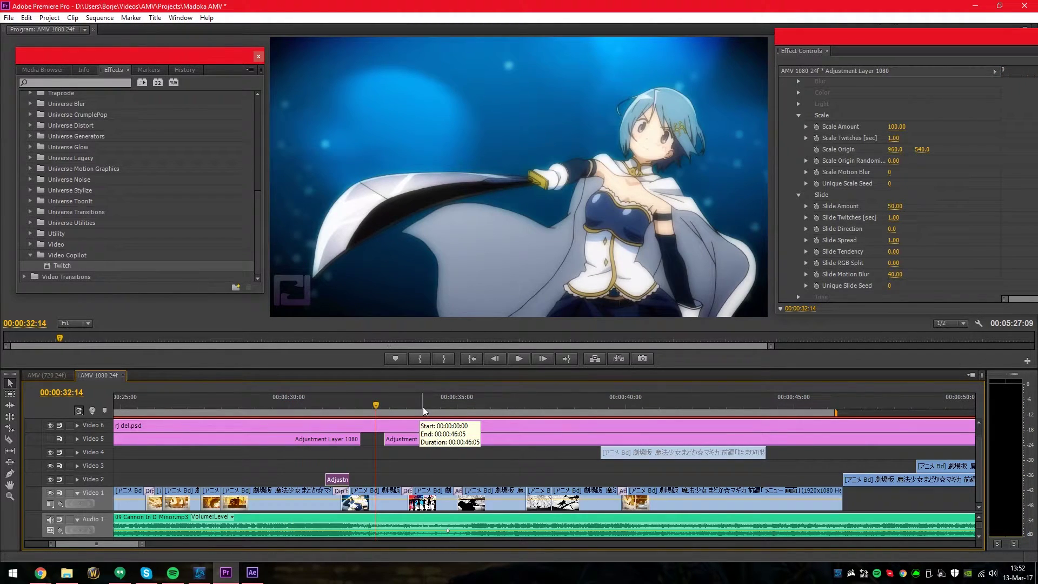
# Paste a copy of the short adjustment clip onto Video 2 at 00:00:32:14 and scrub through it to 00:00:33:05
pyautogui.click(100, 479)
pyautogui.hotkey('ctrl', 'v')
pyautogui.click(364, 404)
pyautogui.moveTo(364, 404); pyautogui.dragTo(398, 407)
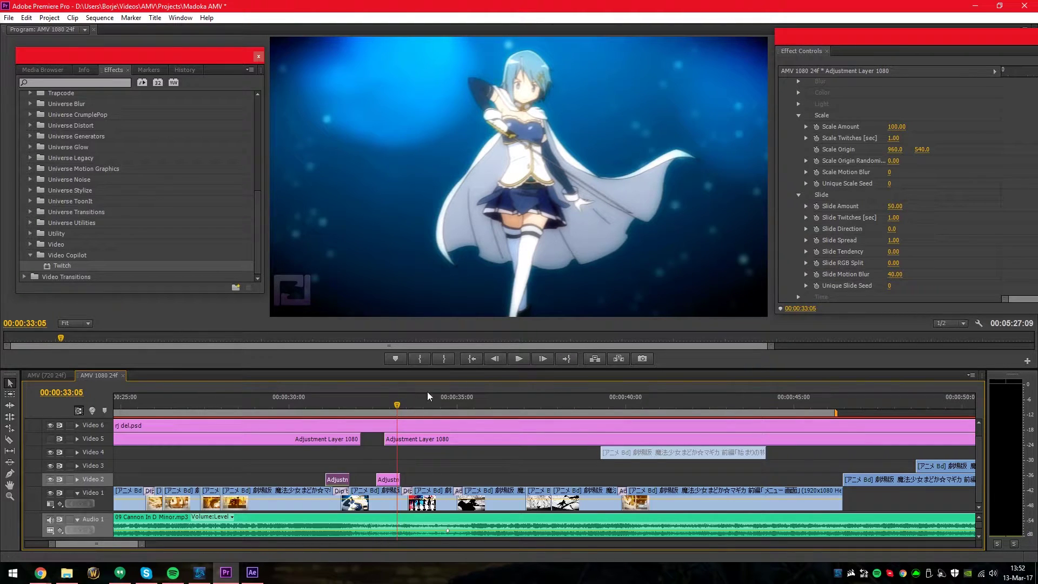
# Shift the earlier Video 2 adjustment clip to about 00:00:30:07, shorten its end to about 00:00:31, and preview from 00:00:30:04
pyautogui.moveTo(354, 477); pyautogui.dragTo(301, 477)
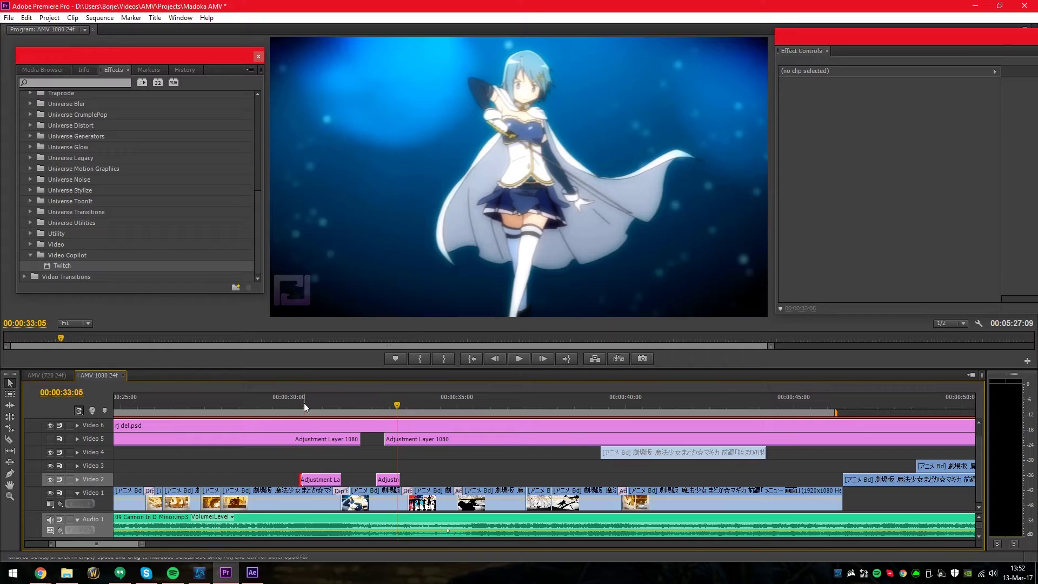
pyautogui.moveTo(304, 403); pyautogui.dragTo(315, 403)
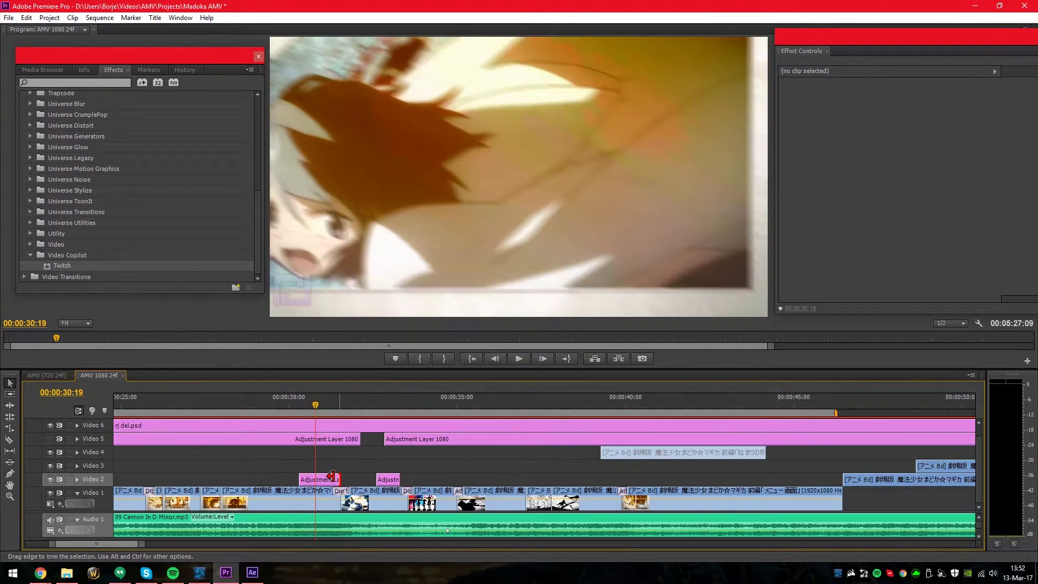
pyautogui.moveTo(340, 479); pyautogui.dragTo(321, 479)
pyautogui.moveTo(307, 403); pyautogui.dragTo(302, 404)
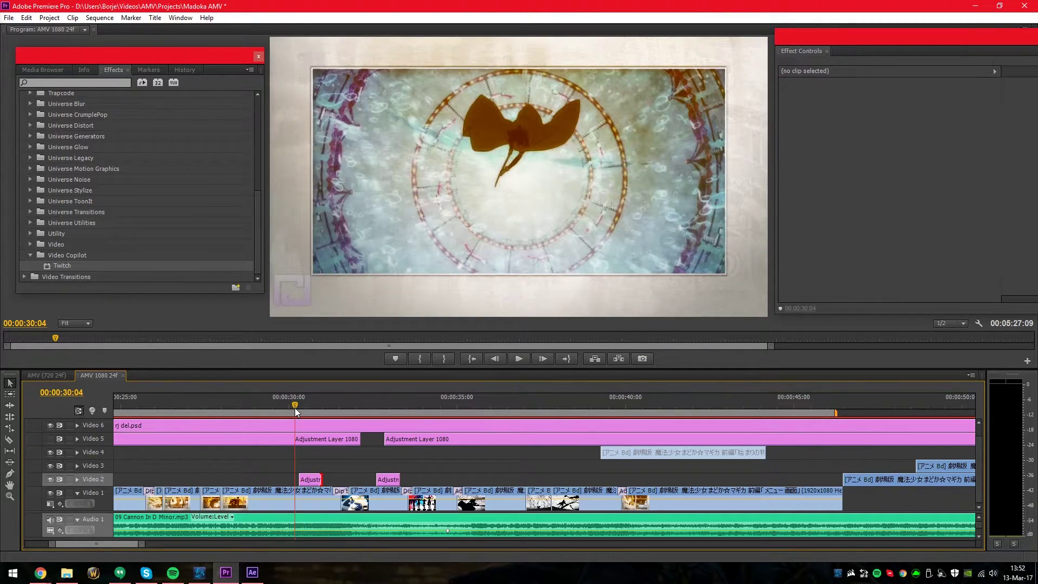
pyautogui.press('space')
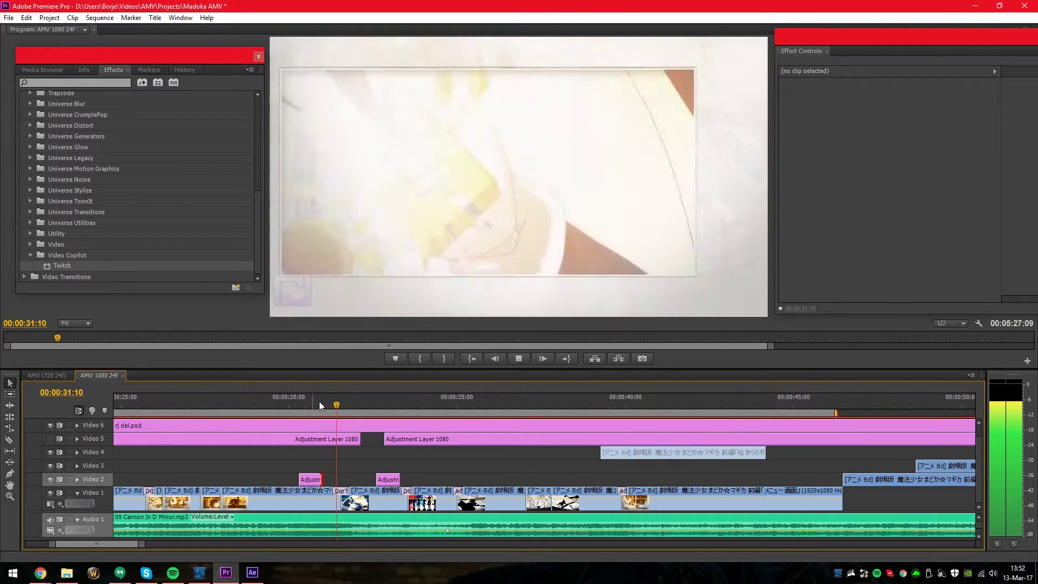
pyautogui.press('space')
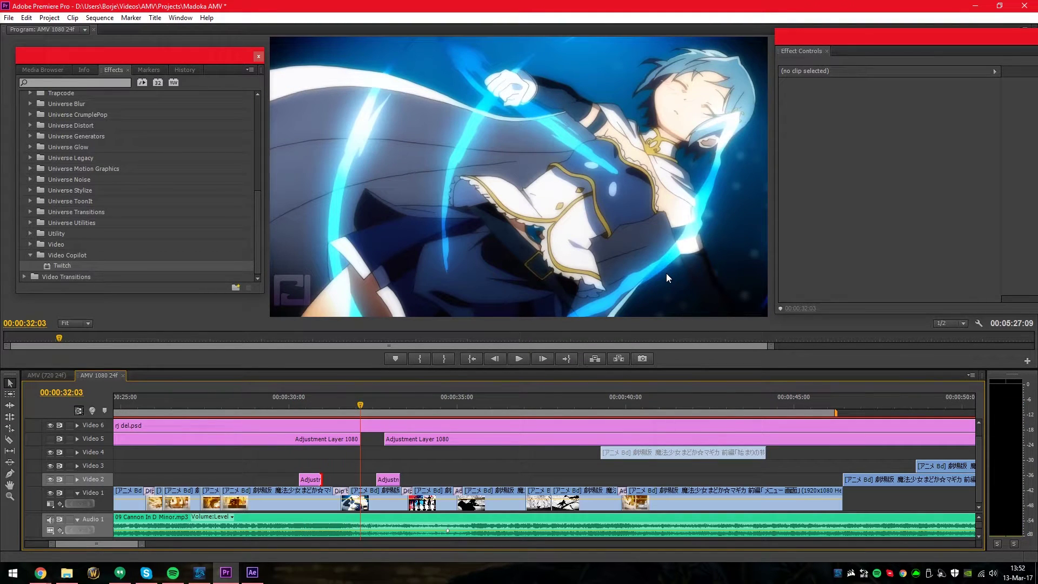
# Set the program monitor's playback resolution to Full
pyautogui.click(949, 322)
pyautogui.moveTo(854, 41); pyautogui.dragTo(479, 346)
pyautogui.moveTo(338, 424); pyautogui.dragTo(928, 37)
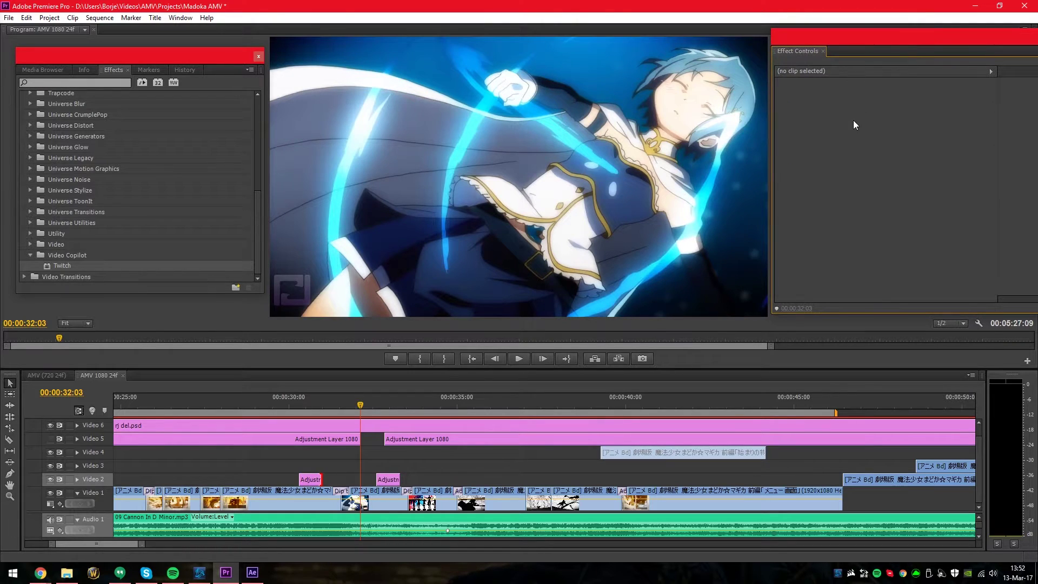
pyautogui.click(949, 323)
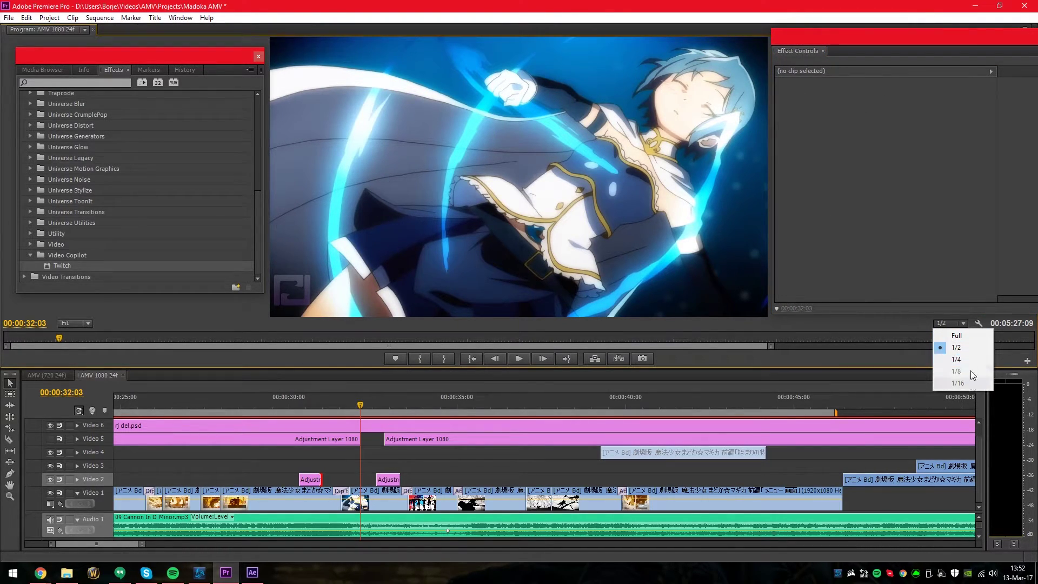
pyautogui.click(957, 336)
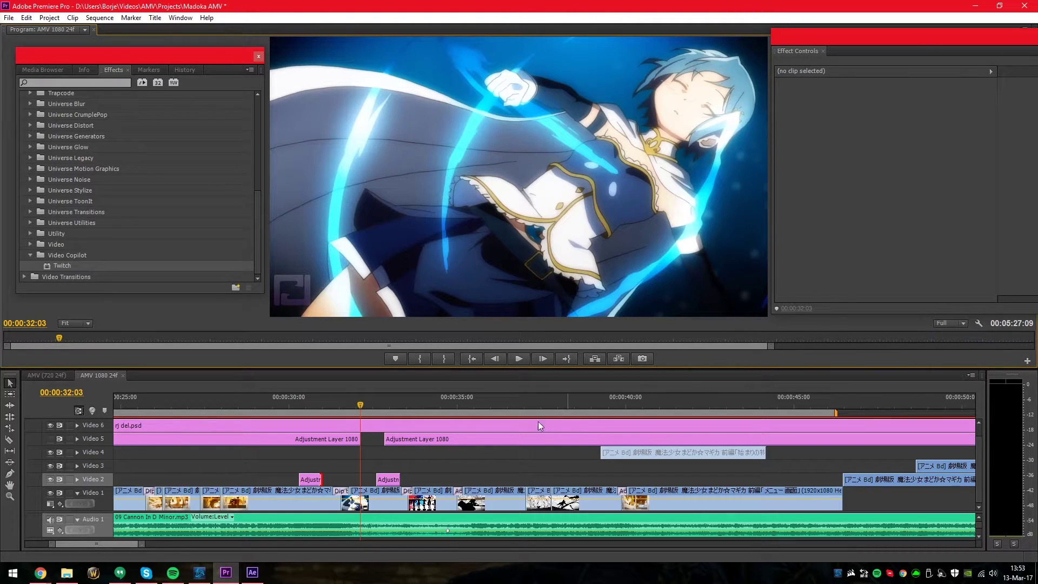
# Enable Scale and Slide in Twitch on the second Video 5 adjustment layer segment and preview from 00:00:33:16
pyautogui.click(324, 440)
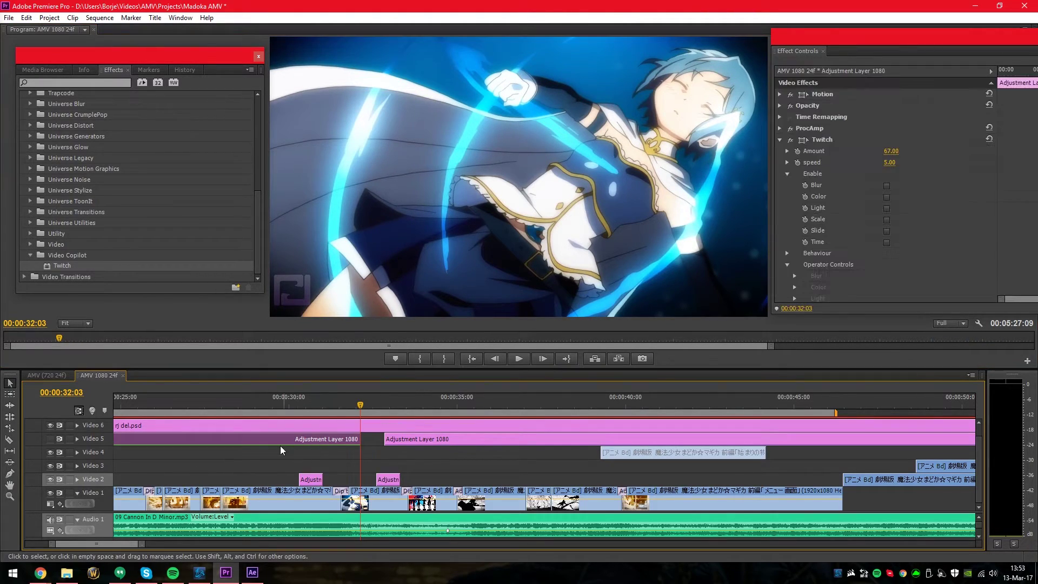
pyautogui.moveTo(397, 407); pyautogui.dragTo(413, 407)
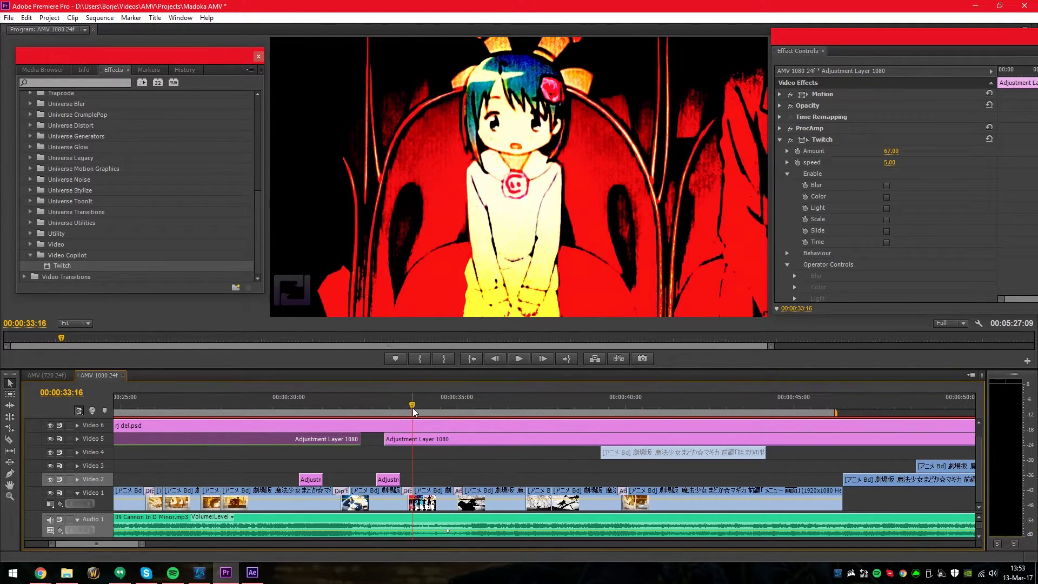
pyautogui.press('d')
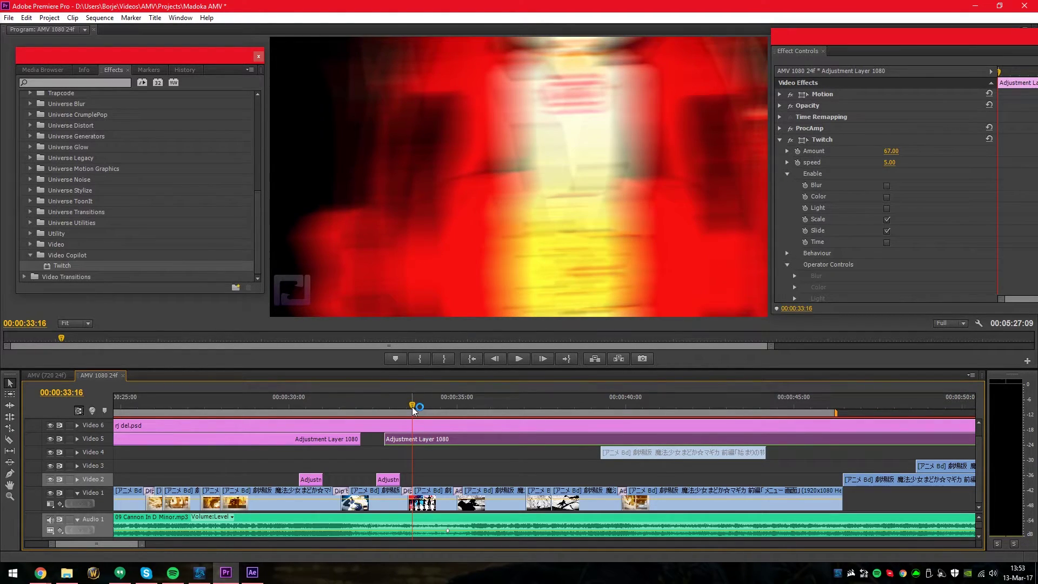
pyautogui.press('space')
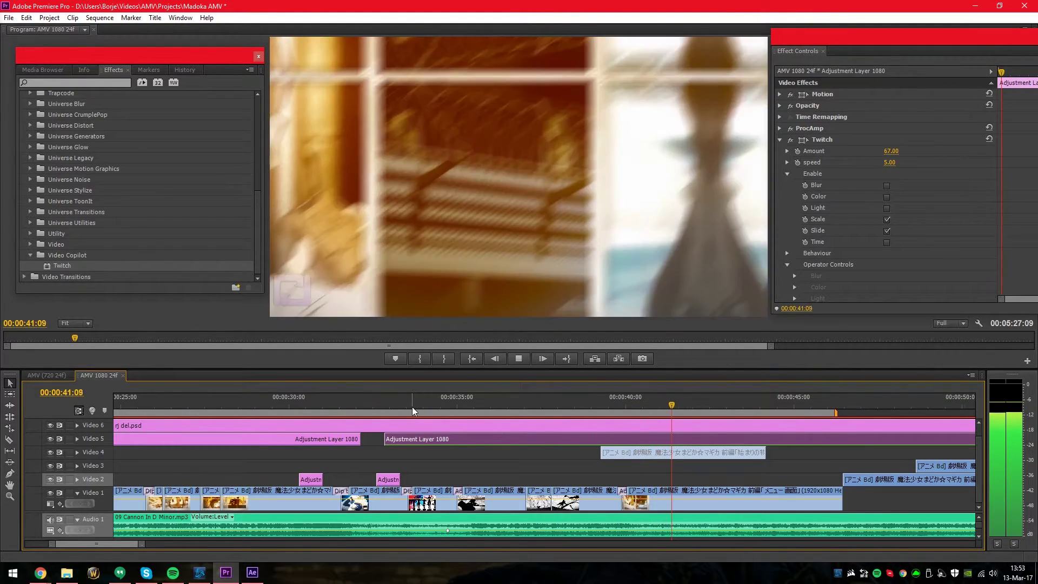
pyautogui.press('space')
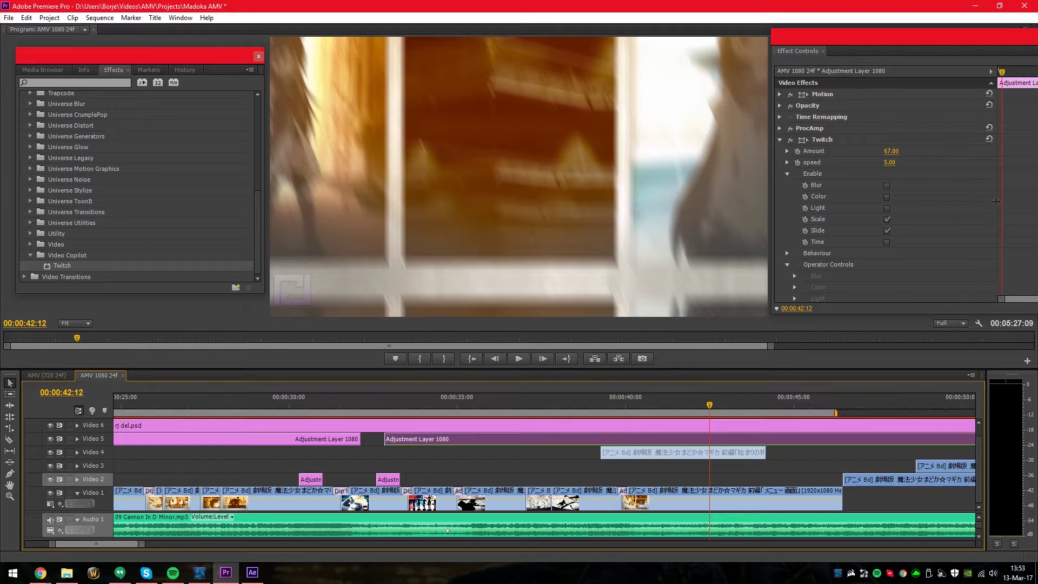
# Set Twitch's Slide RGB Split to 57 and Slide Motion Blur to 79, and preview the result from 00:00:34:11
pyautogui.scroll(-6, 926, 263)
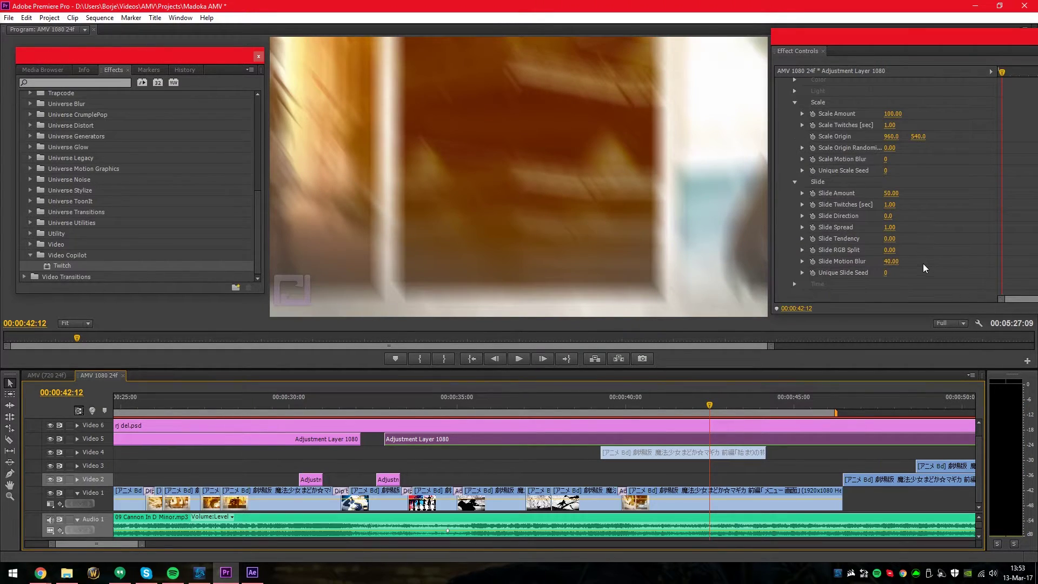
pyautogui.click(890, 250)
pyautogui.write('5')
pyautogui.press('Return')
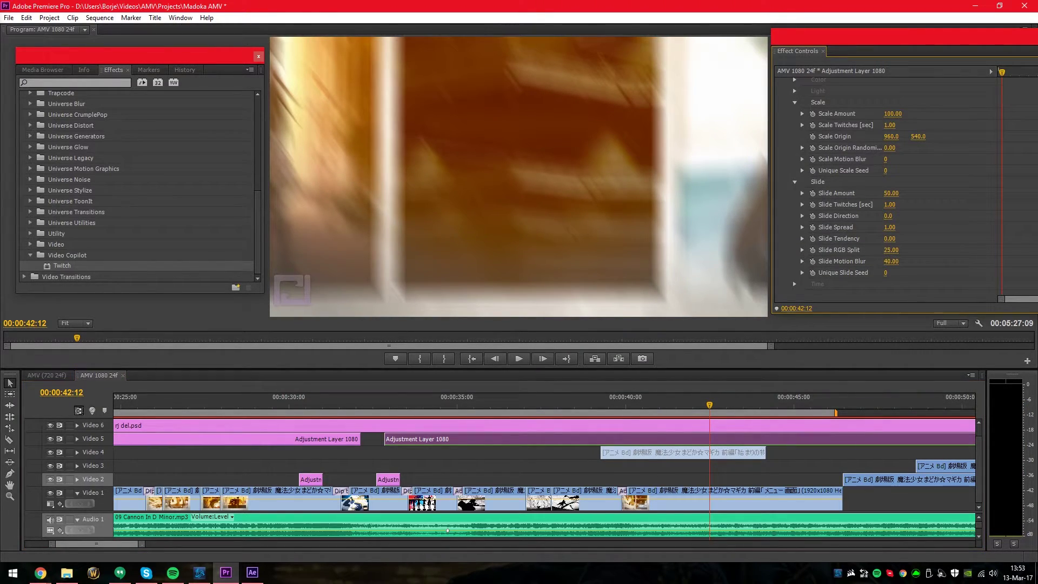
pyautogui.moveTo(890, 250); pyautogui.dragTo(916, 263)
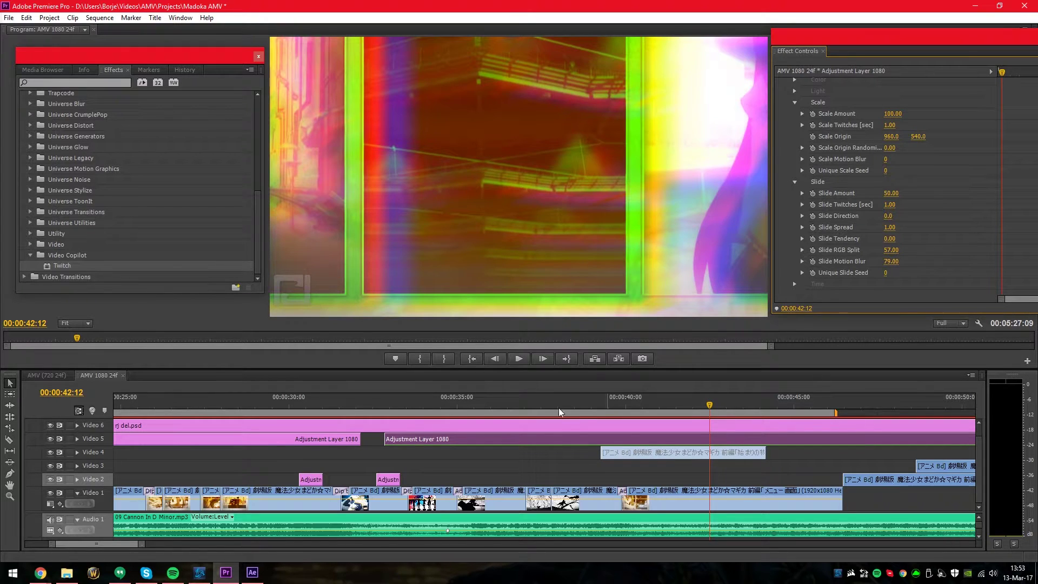
pyautogui.click(440, 409)
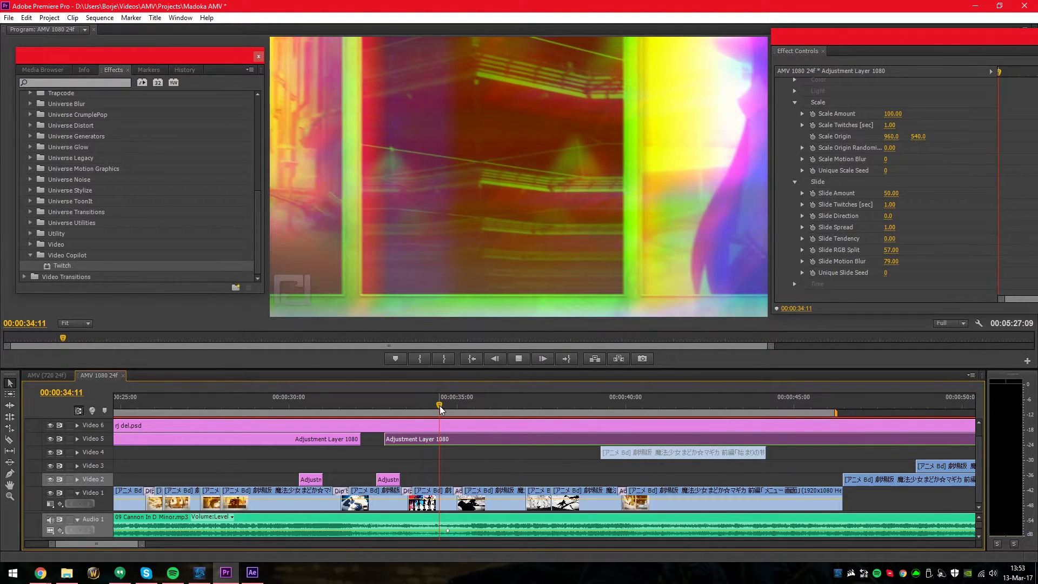
pyautogui.press('space')
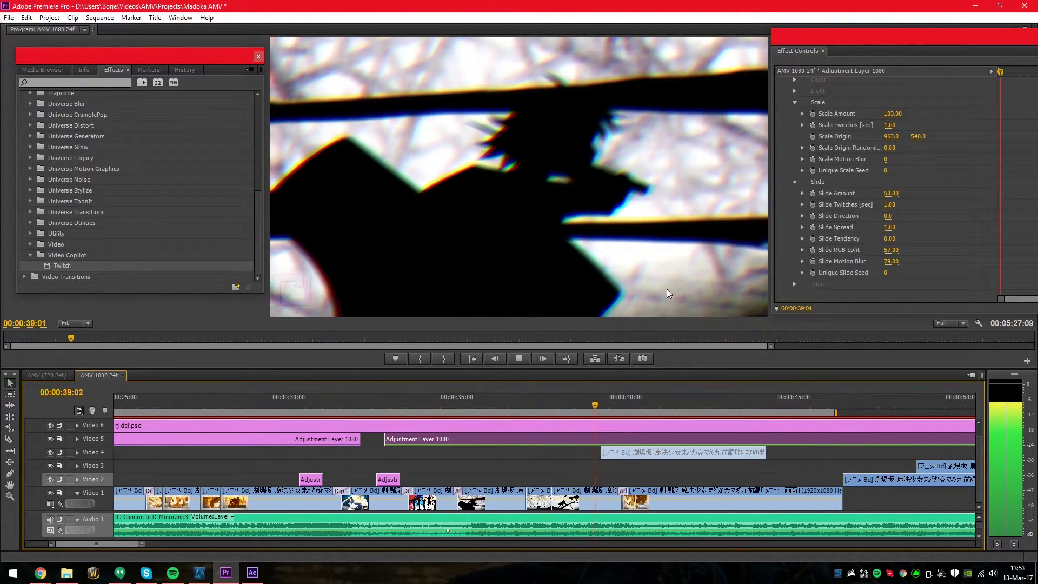
pyautogui.press('space')
# Lower the program monitor's playback resolution to 1/2 and replay the Twitch effect from 00:00:34:12
pyautogui.click(944, 325)
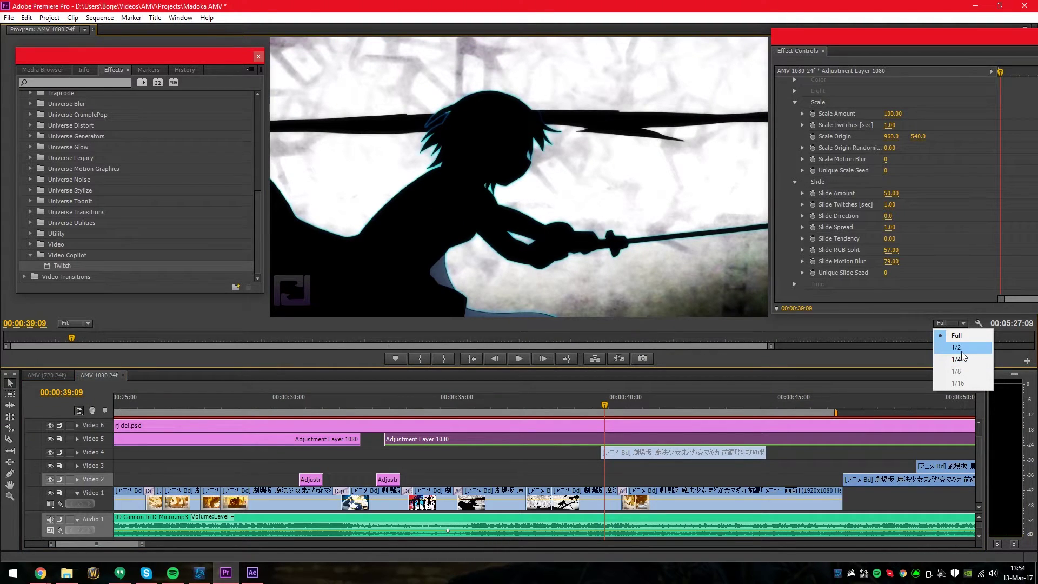
pyautogui.click(962, 350)
pyautogui.click(440, 405)
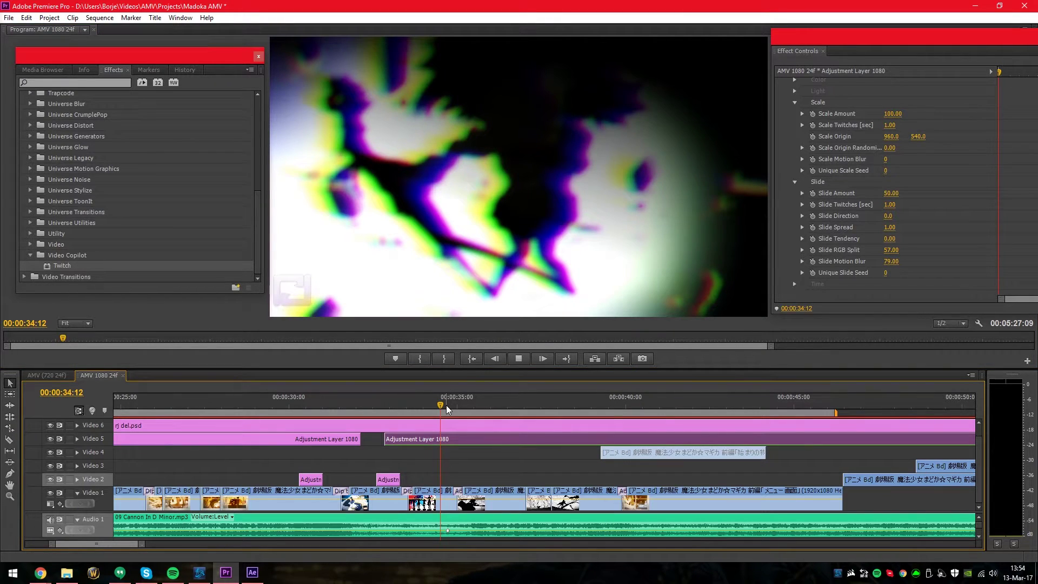
pyautogui.press('space')
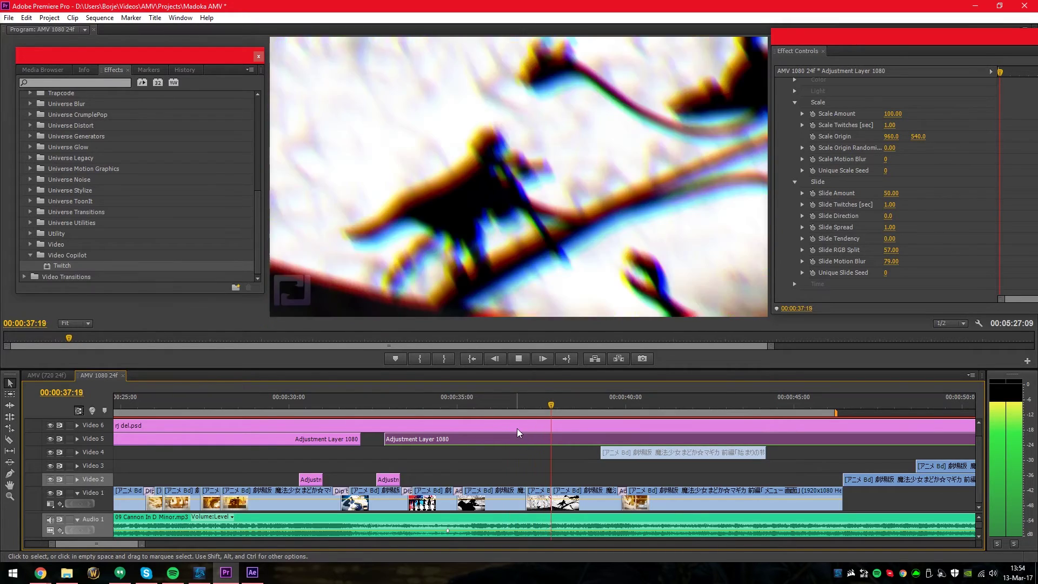
pyautogui.press('space')
# Lower the playback resolution to 1/4 and replay the Twitch effect from 00:00:35:00
pyautogui.click(951, 322)
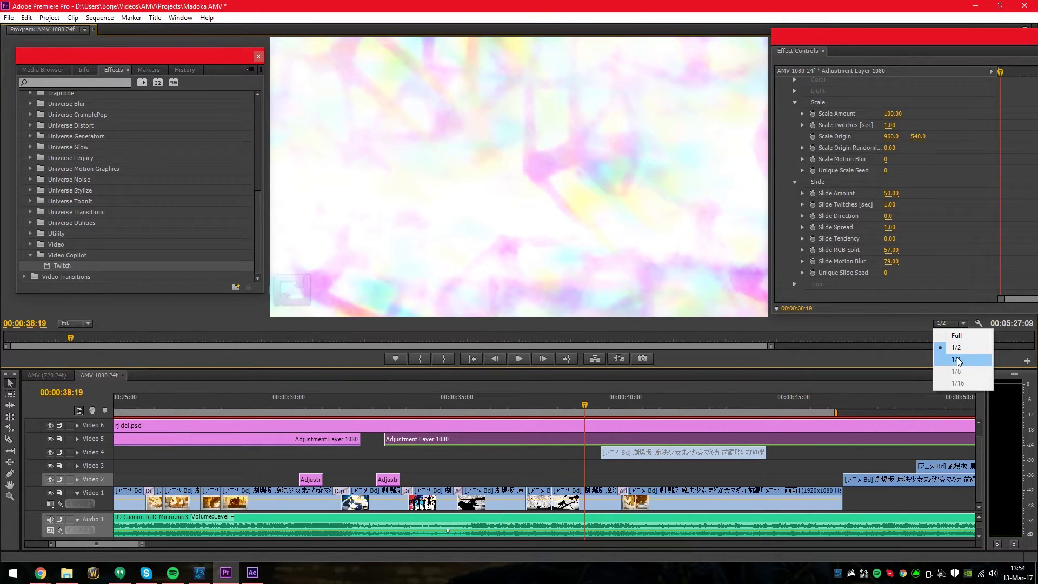
pyautogui.click(957, 360)
pyautogui.click(454, 409)
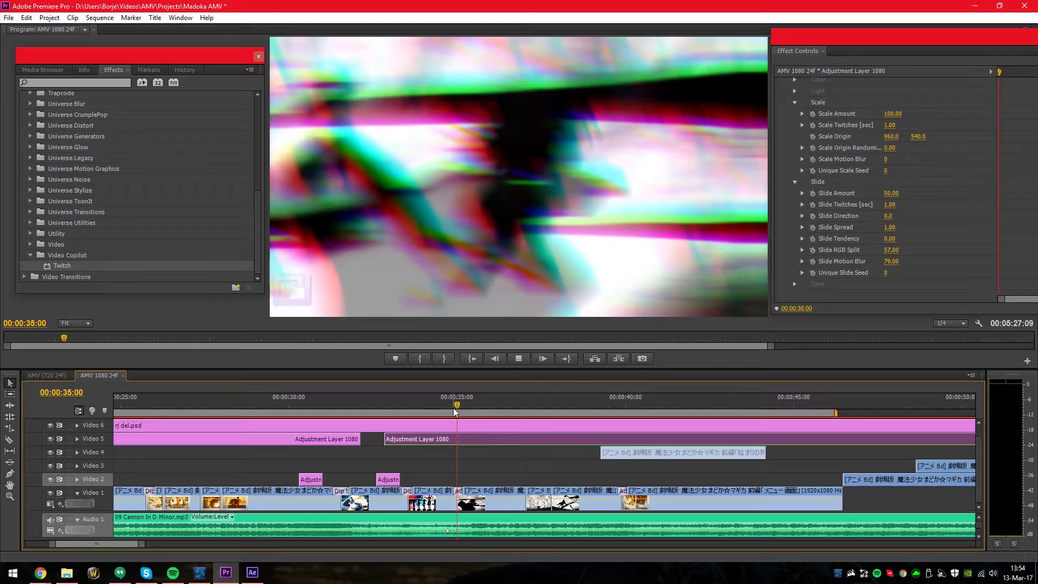
pyautogui.press('space')
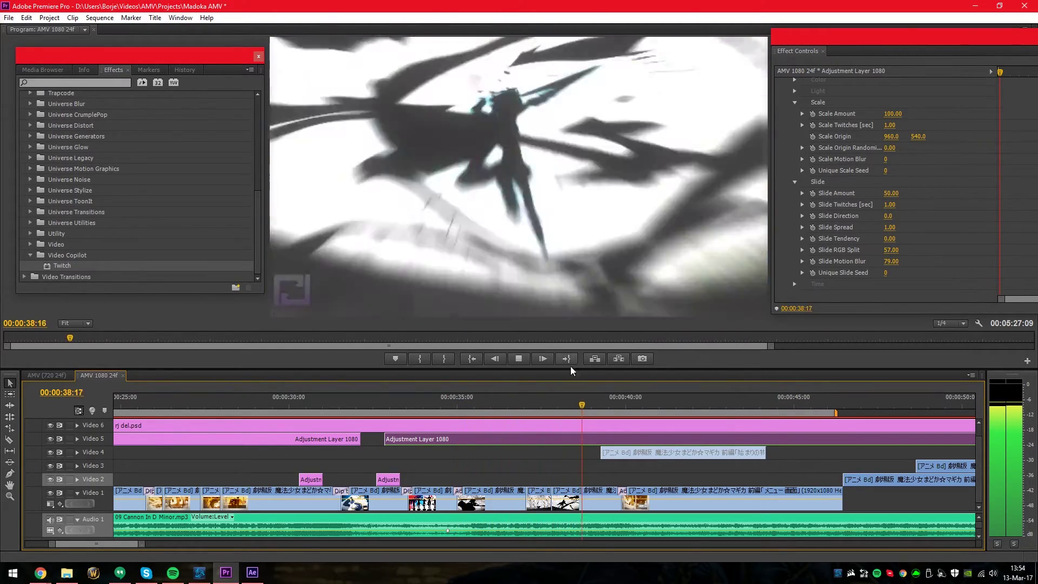
pyautogui.press('space')
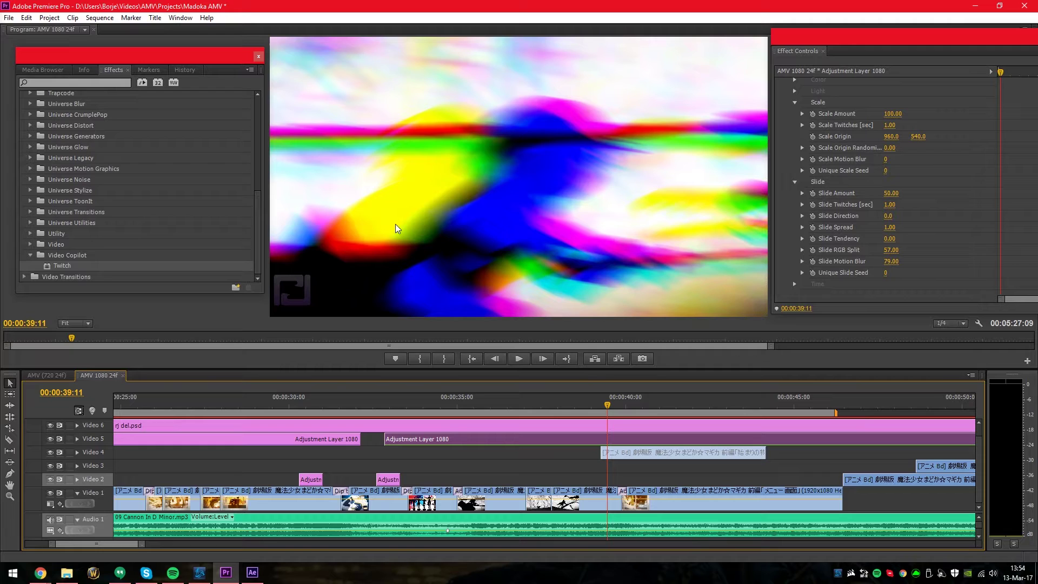
# Set the program monitor's playback resolution back to 1/2
pyautogui.click(445, 426)
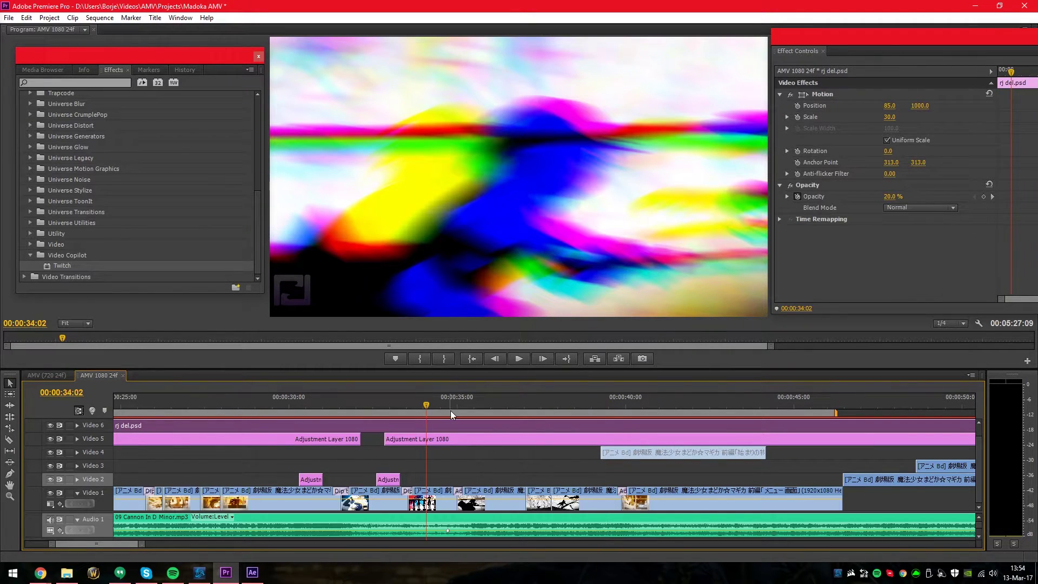
pyautogui.click(469, 407)
pyautogui.click(955, 324)
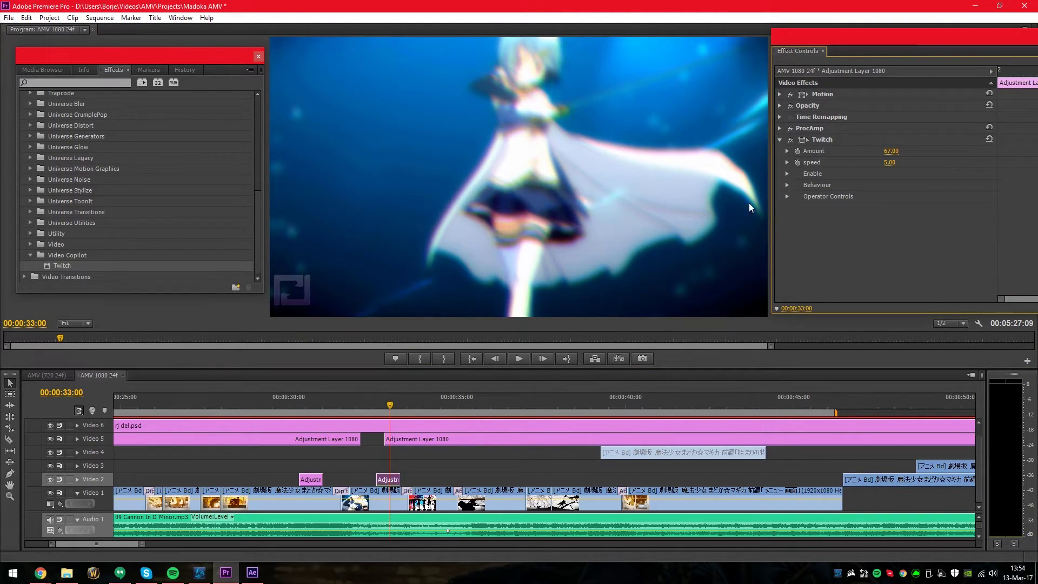
# Show the Twitch Enable options of the second short Video 2 adjustment clip and check frames 00:00:33:03 and 00:00:32:16
pyautogui.click(787, 173)
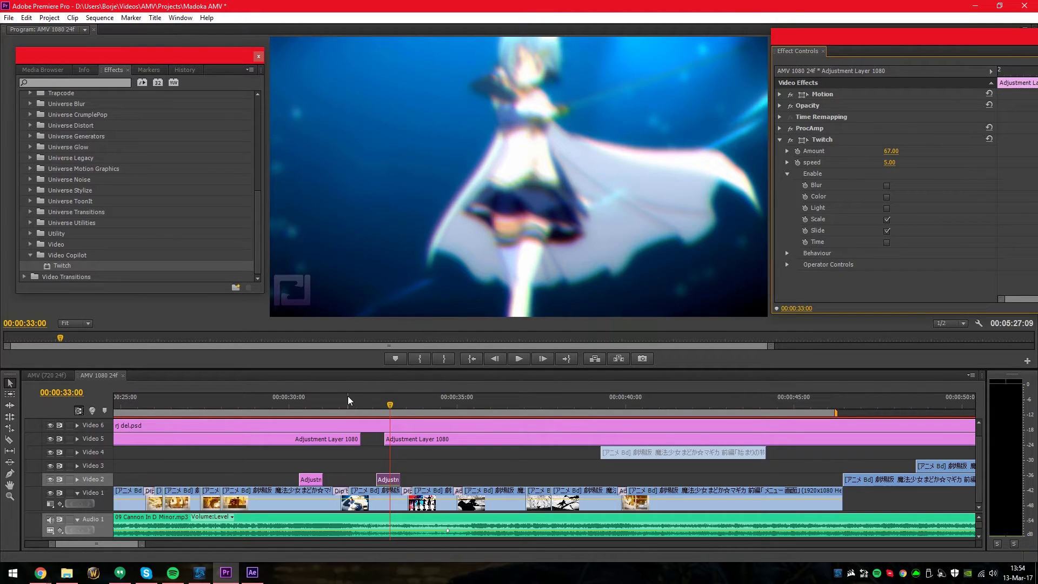
pyautogui.click(394, 406)
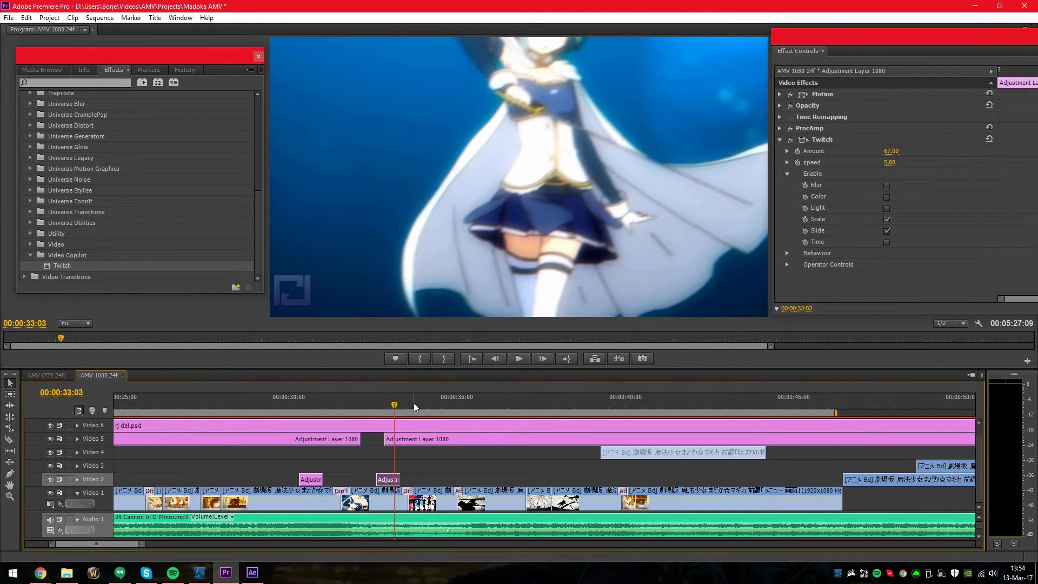
pyautogui.click(378, 406)
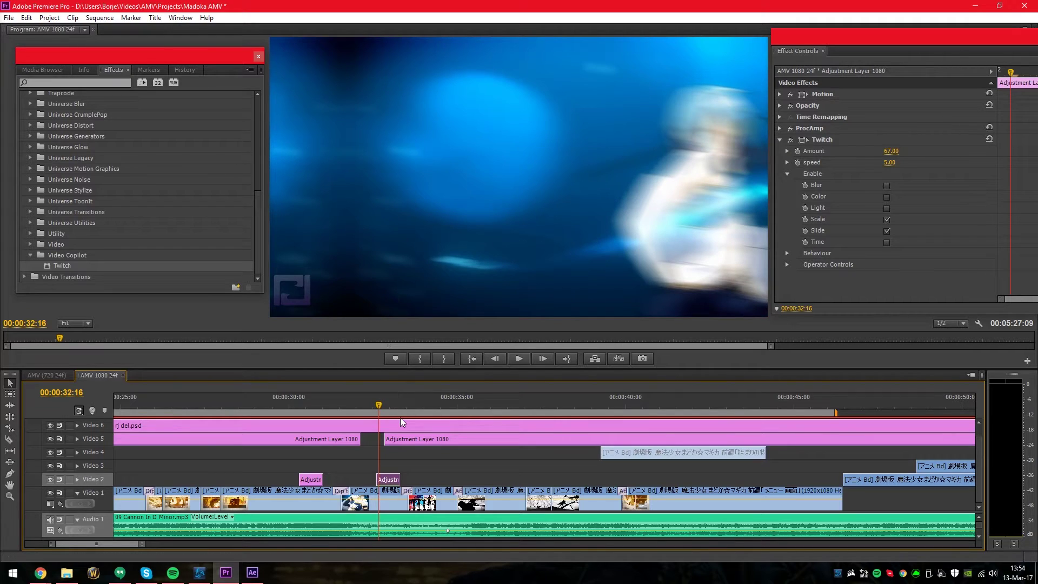
# Switch to Chrome and briefly play the Misaka/Touma! Raildex! AMV on YouTube as an example
pyautogui.click(40, 573)
pyautogui.click(137, 521)
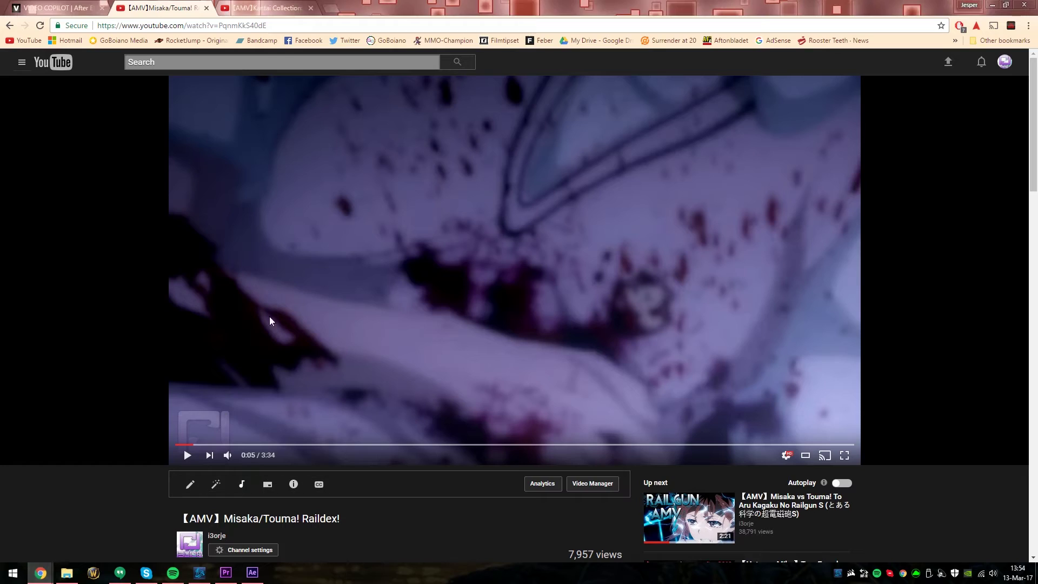
pyautogui.click(290, 252)
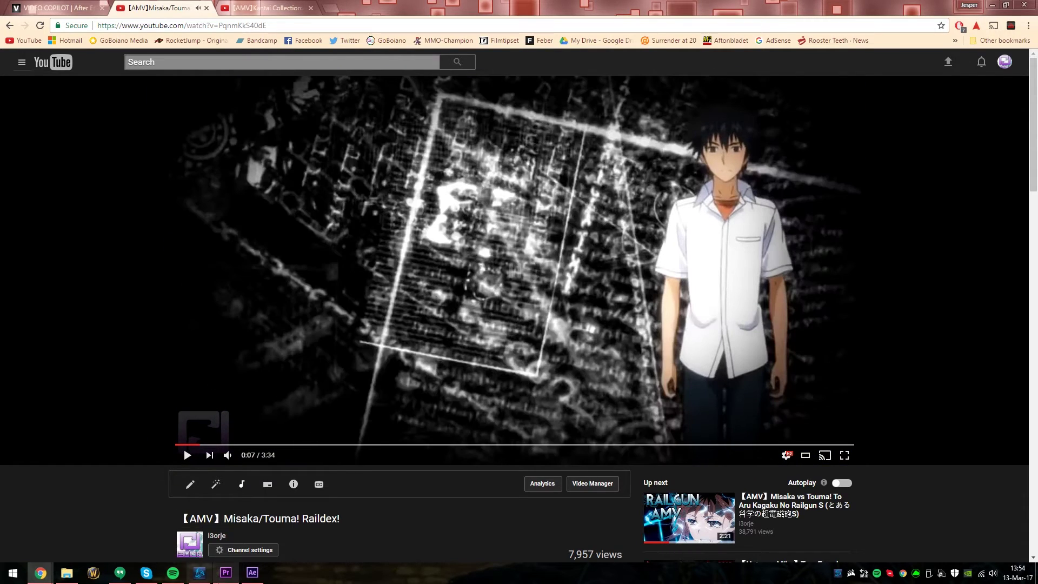
# Return to Premiere Pro and open the recent project Railgun AMV 6 Year Universe
pyautogui.hotkey('alt', 'Tab')
pyautogui.click(8, 18)
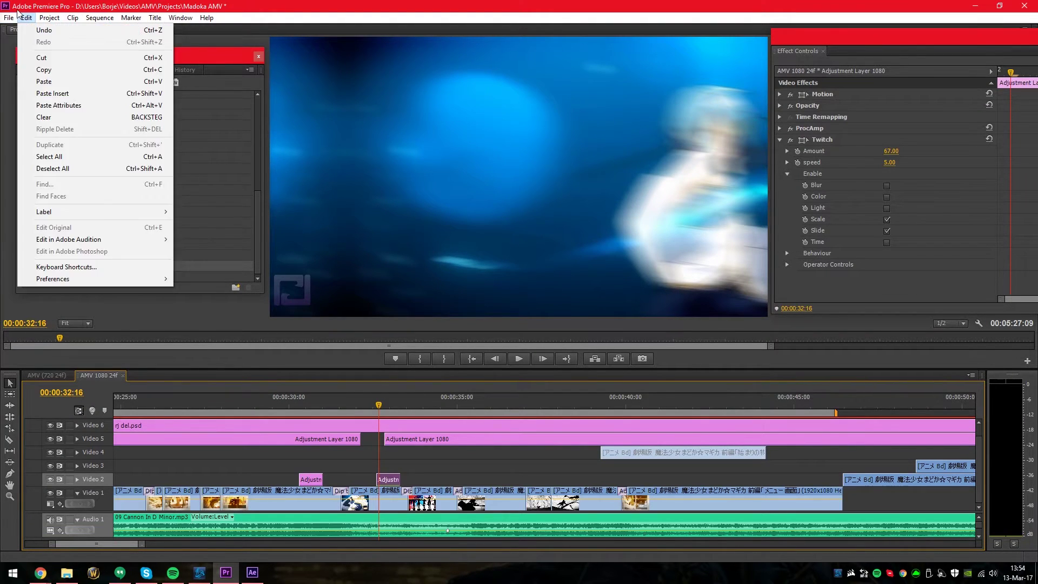
pyautogui.moveTo(139, 55)
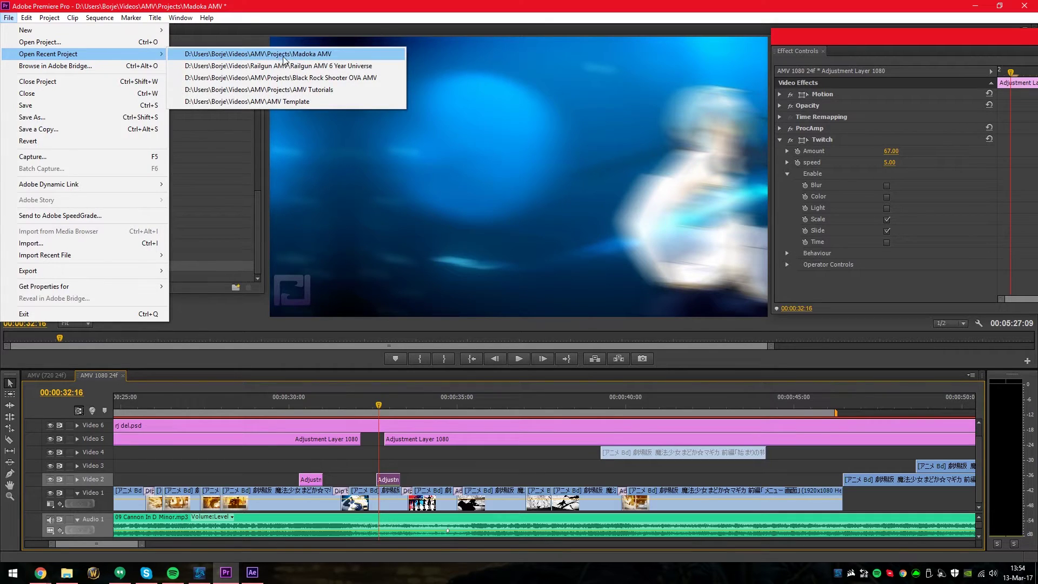
pyautogui.click(301, 66)
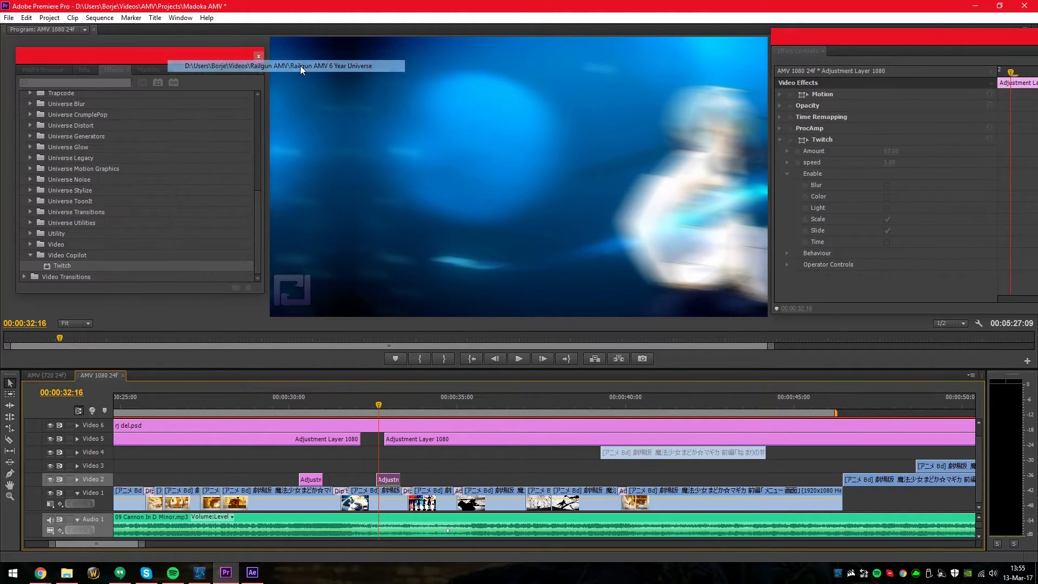
pyautogui.click(517, 293)
# Play the 6 YEAR UNIVERSE! sequence from its start up to about 00:00:07:21 to review the intro's short adjustment clips
pyautogui.scroll(-3, 433, 478)
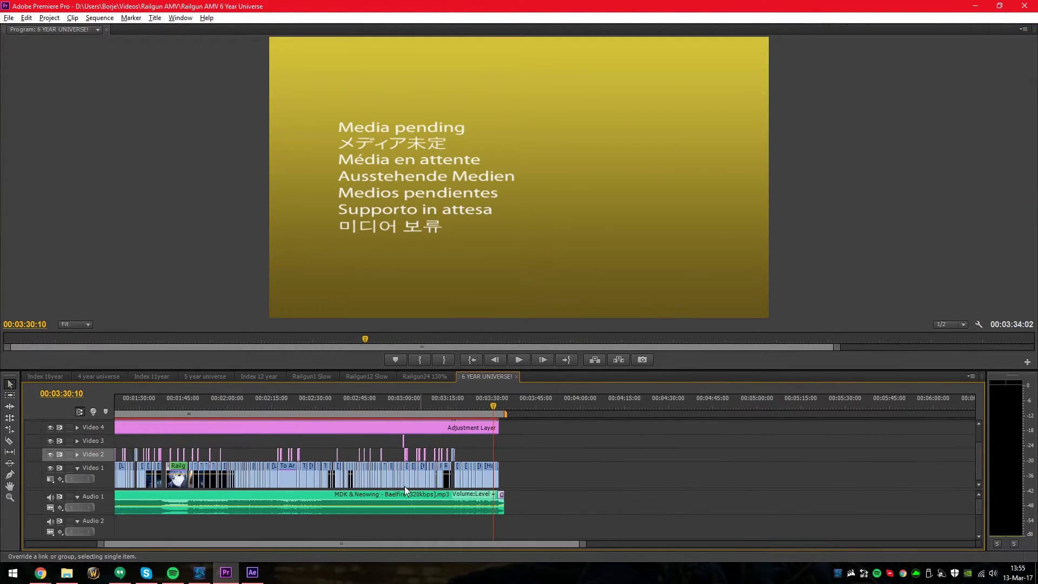
pyautogui.scroll(5, 195, 543)
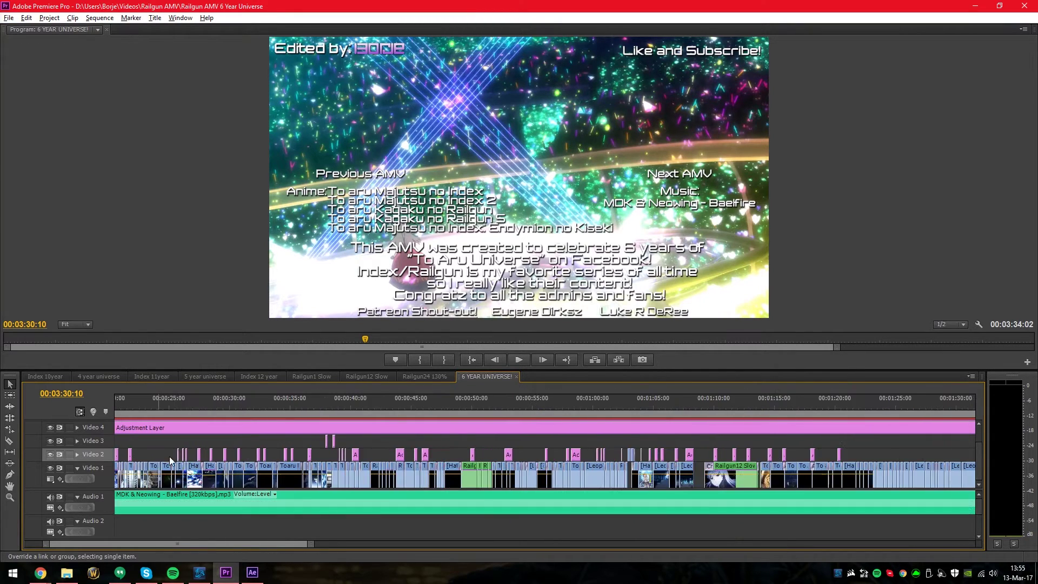
pyautogui.moveTo(113, 542); pyautogui.dragTo(30, 543)
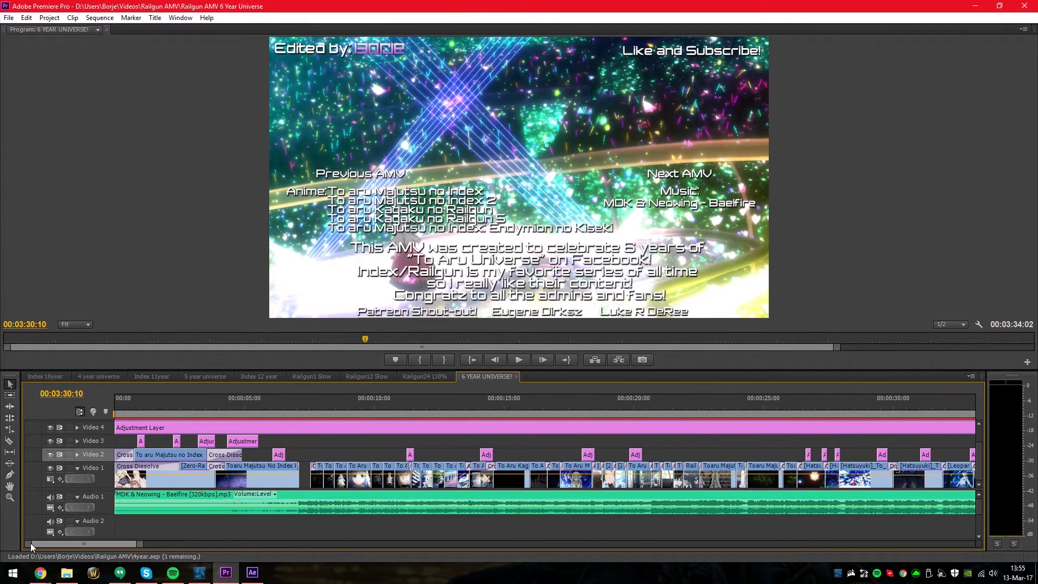
pyautogui.scroll(2, 138, 479)
pyautogui.scroll(1, 139, 479)
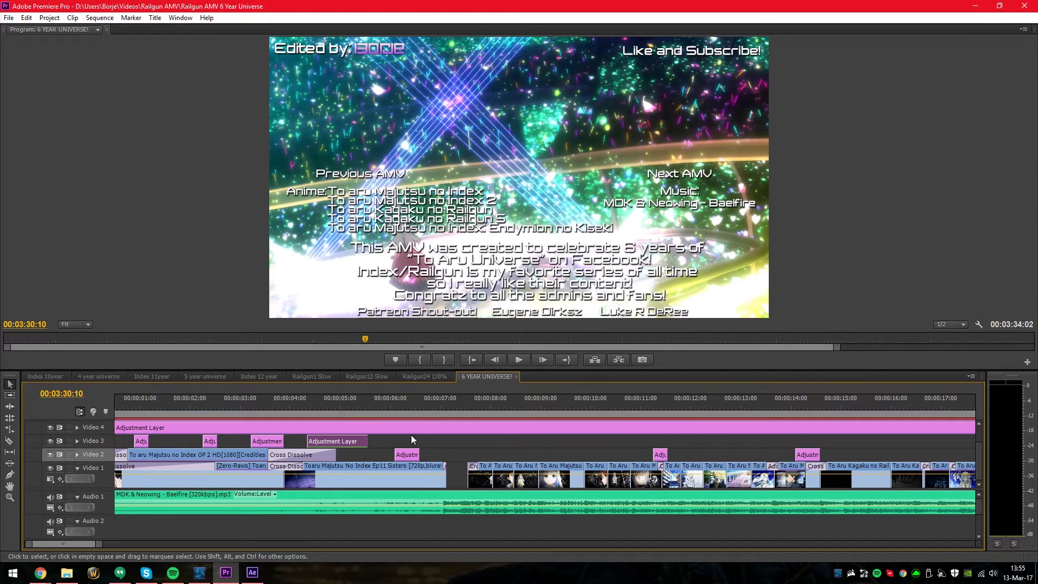
pyautogui.moveTo(141, 413); pyautogui.dragTo(129, 415)
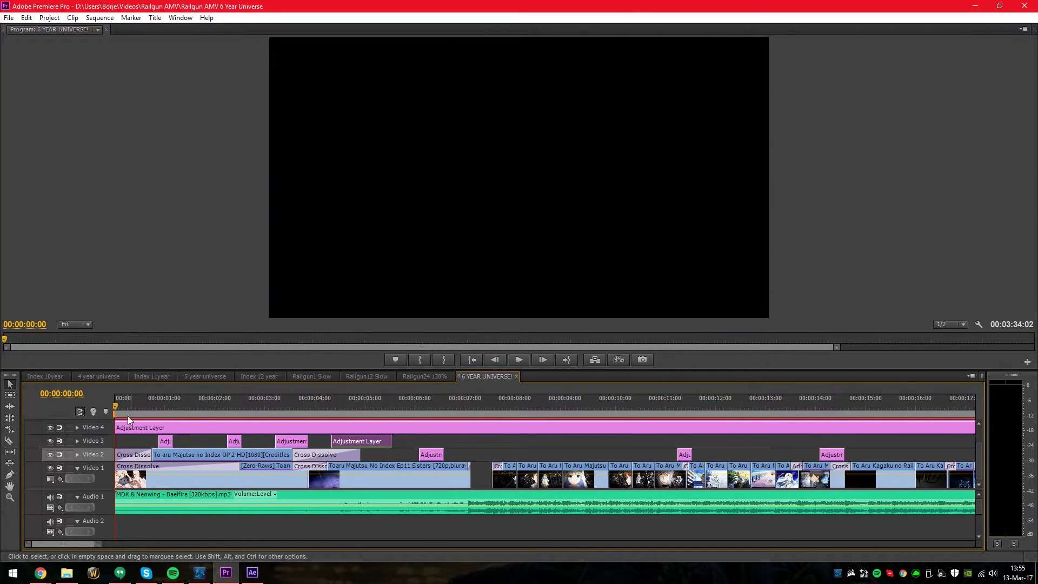
pyautogui.click(114, 401)
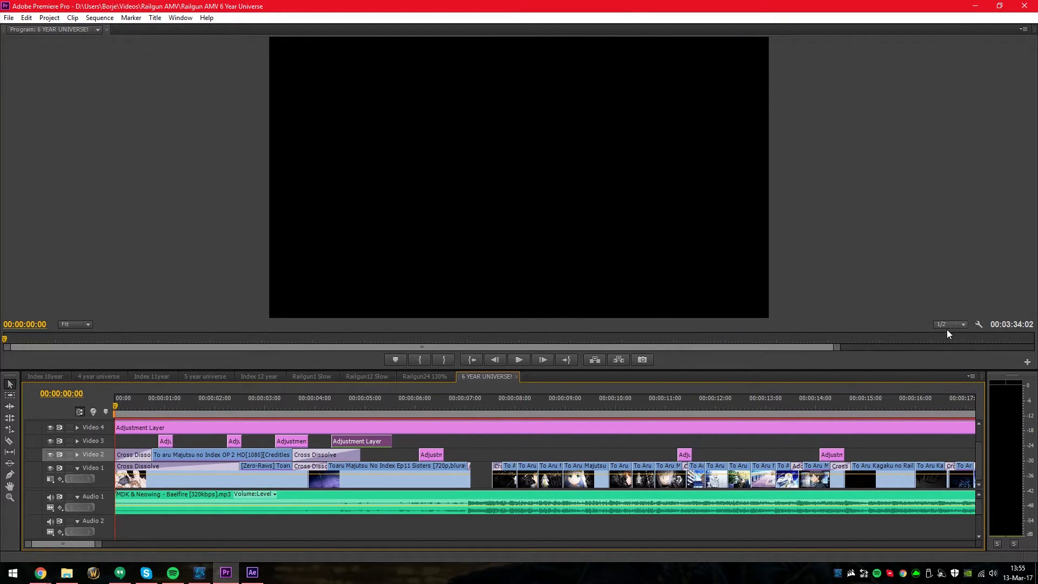
pyautogui.press('space')
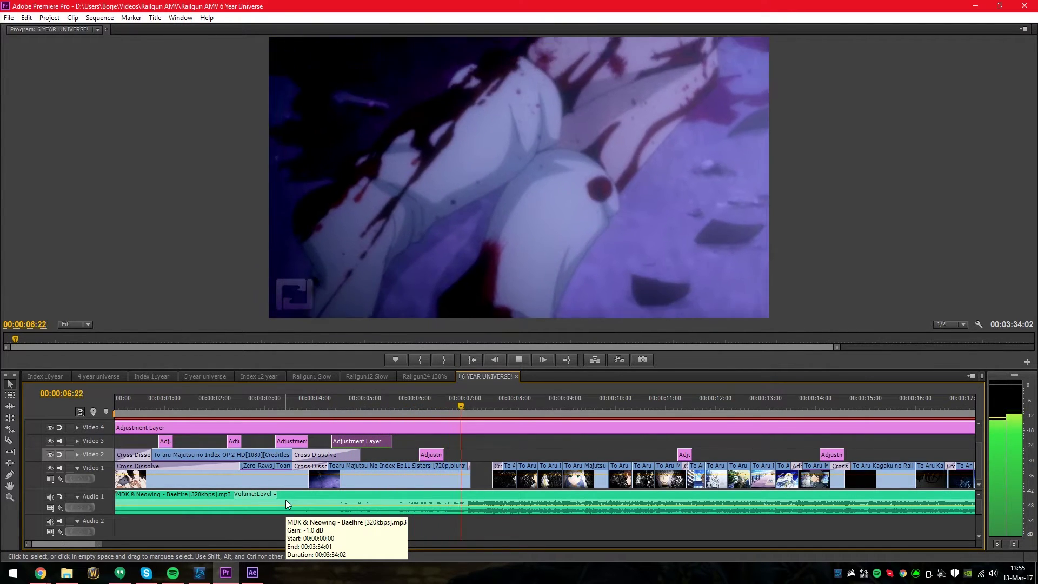
pyautogui.press('space')
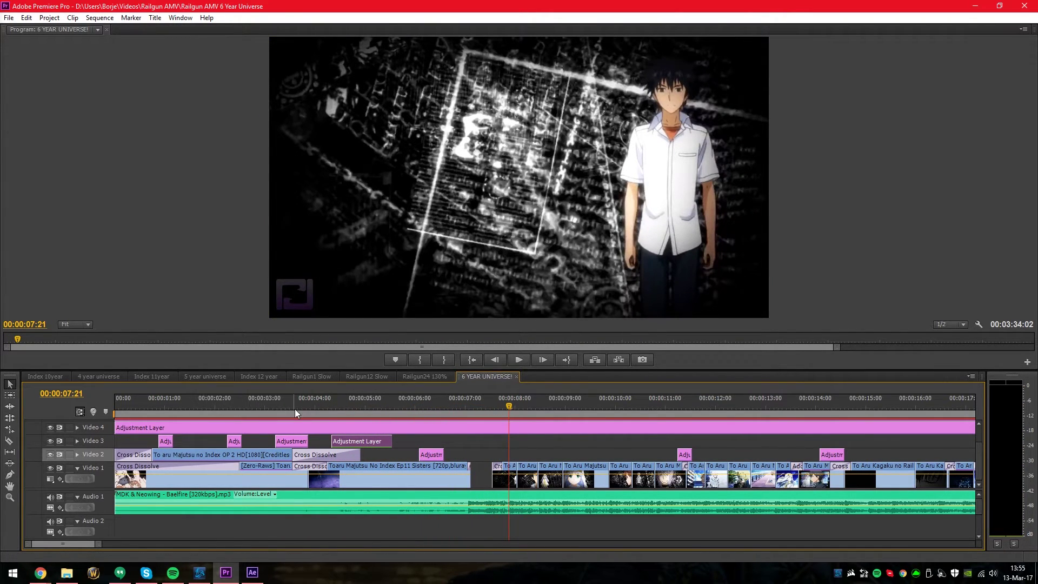
# Select the first short adjustment clip on Video 3 and replay the intro from 00:00:00:00
pyautogui.click(167, 442)
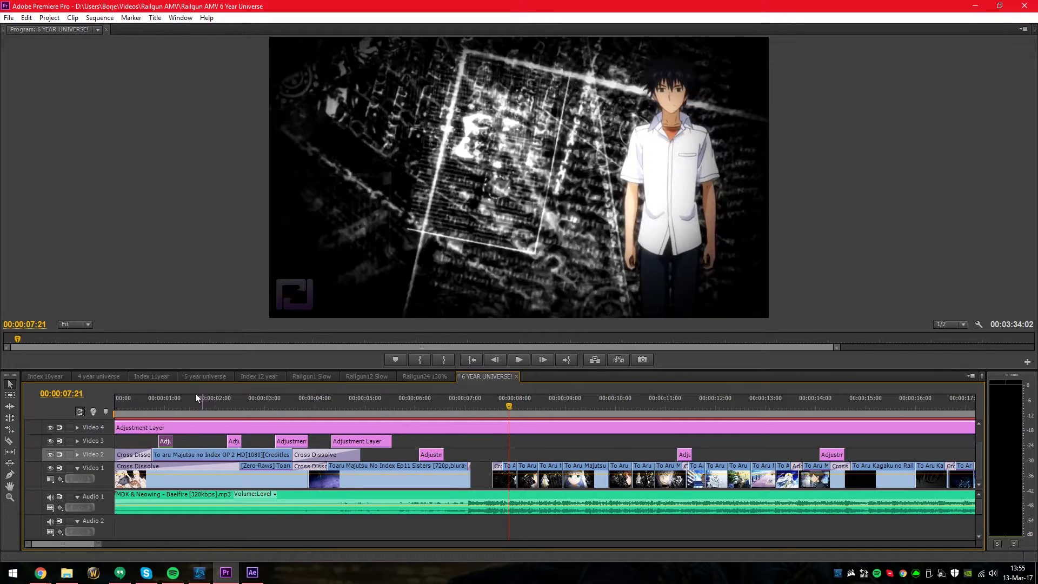
pyautogui.press('Home')
pyautogui.press('space')
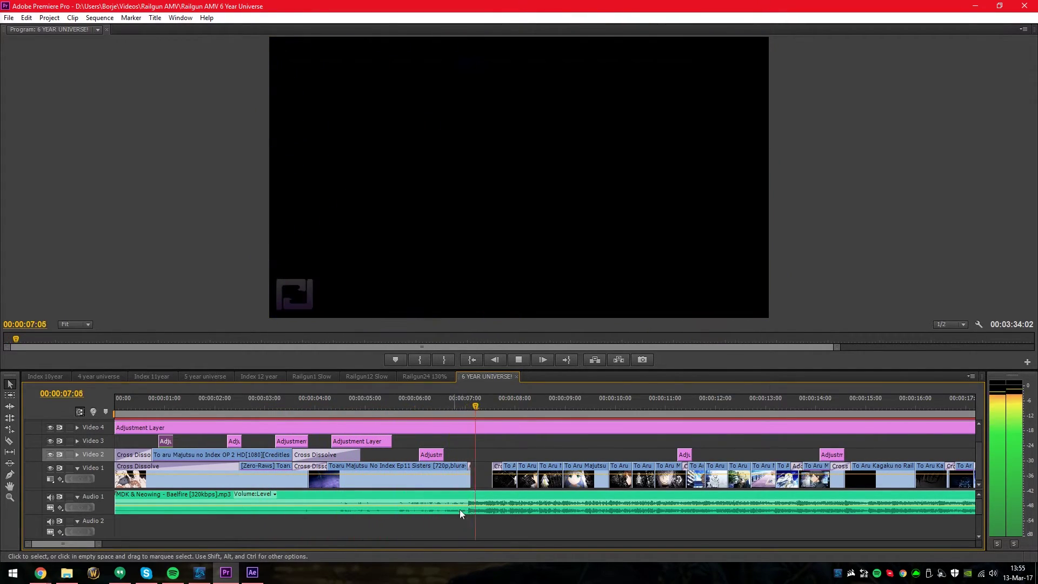
# Play the section from 00:00:46:04 to review the short adjustment clips on Video 2 and Video 3
pyautogui.press('-')
pyautogui.press('space')
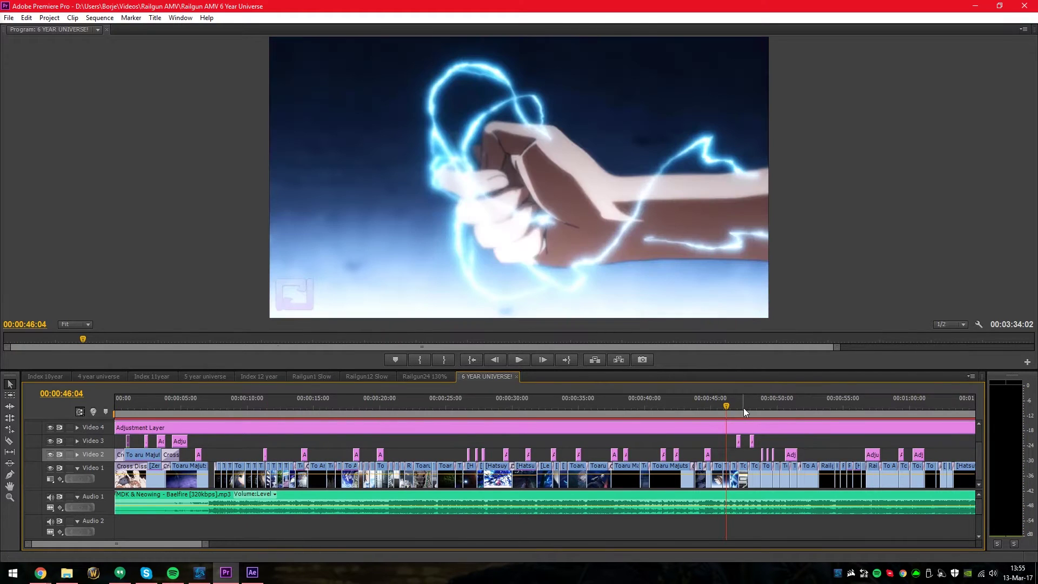
pyautogui.press('space')
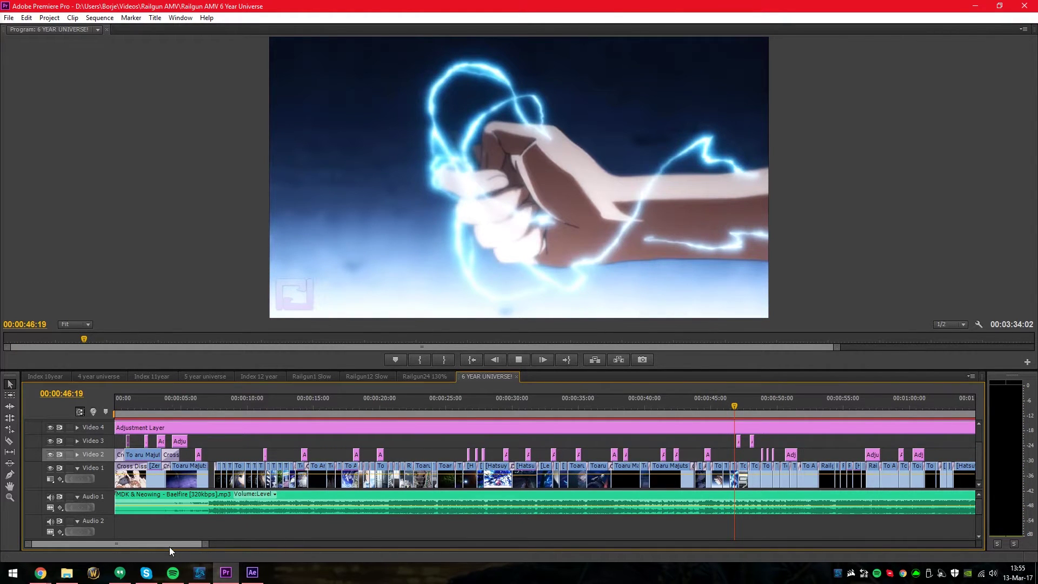
pyautogui.moveTo(170, 544); pyautogui.dragTo(192, 541)
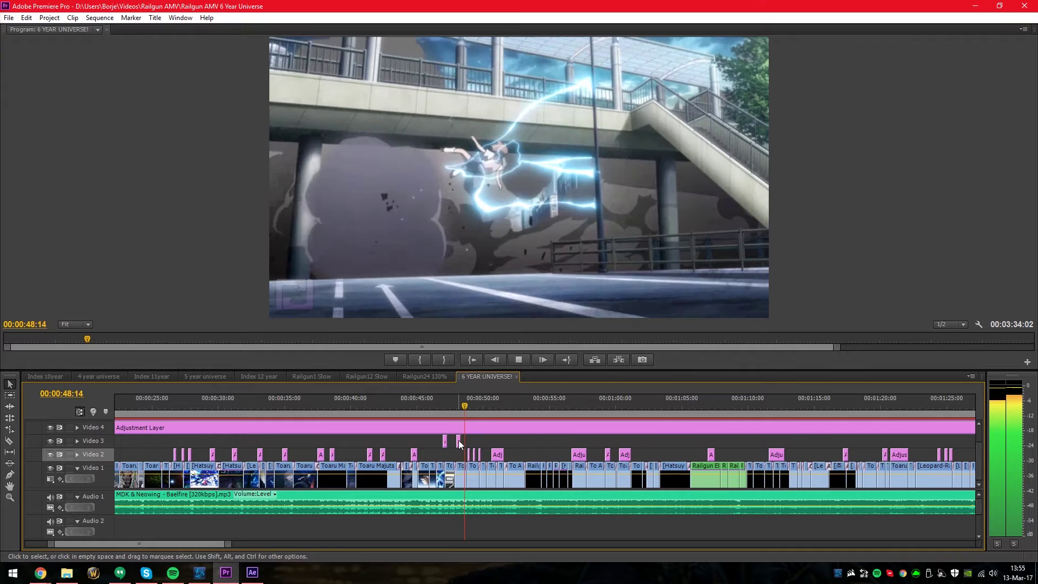
# Stop playback and replay the section from 00:00:46:14 to about 00:00:53:00 to review the short adjustment clips
pyautogui.press('space')
pyautogui.press('=')
pyautogui.press('=')
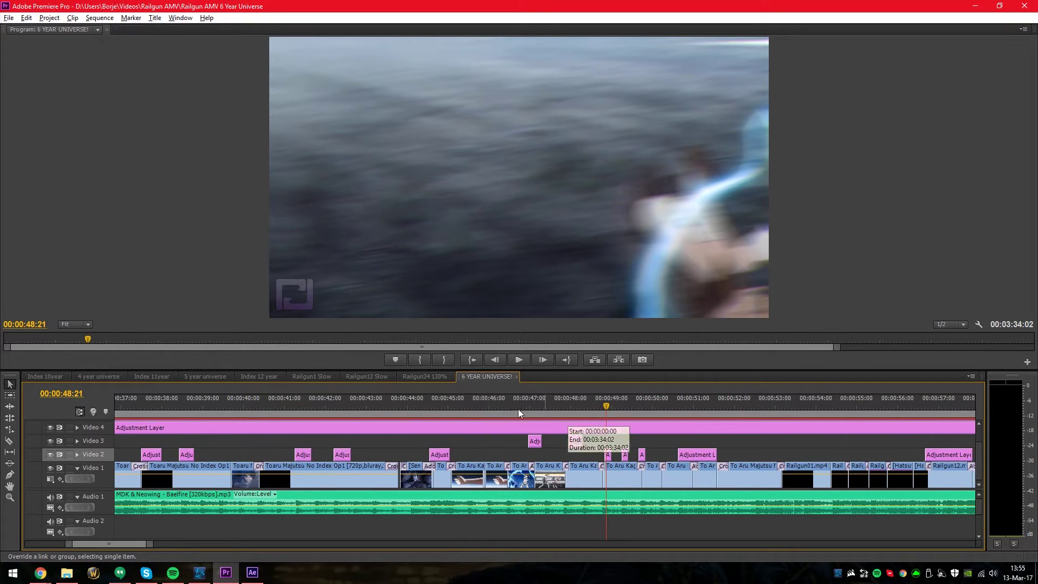
pyautogui.click(511, 408)
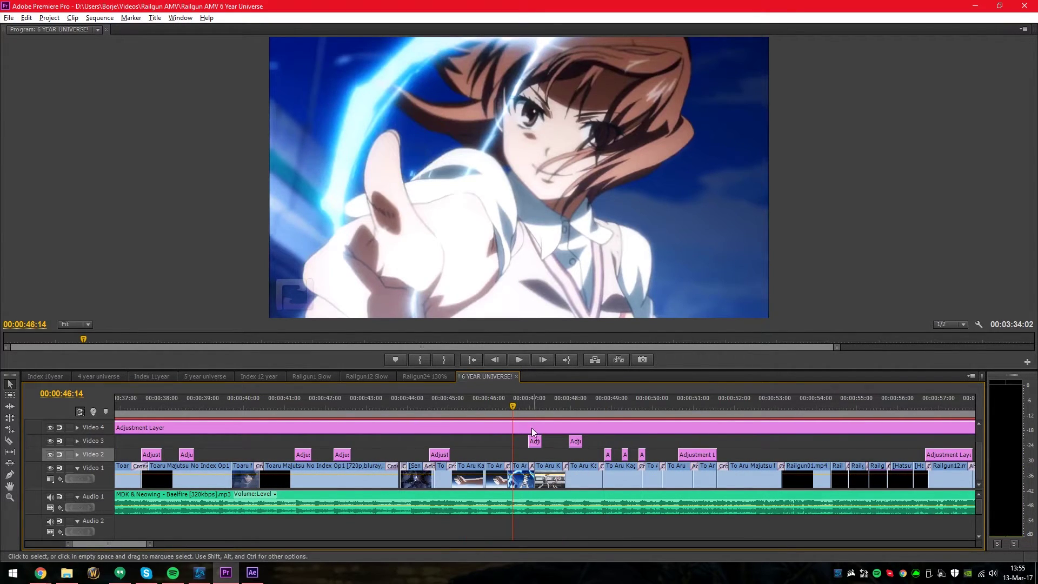
pyautogui.press('space')
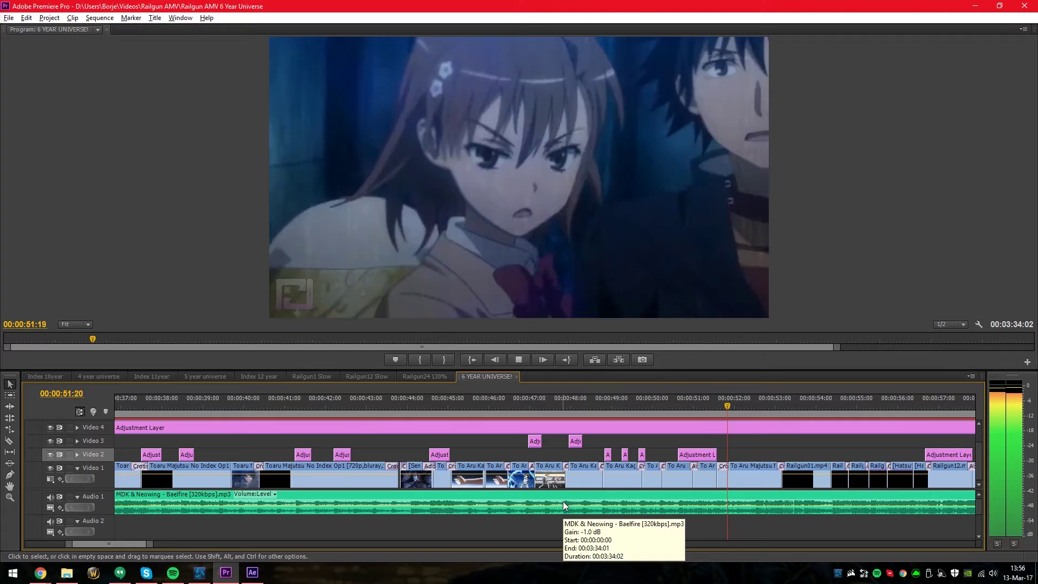
pyautogui.press('space')
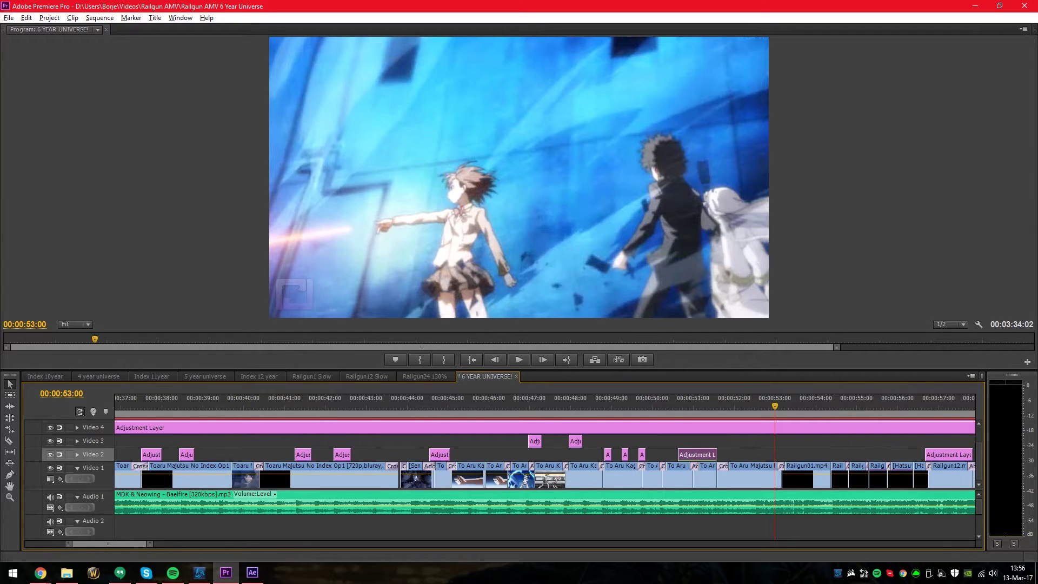
# Open the effect controls of the adjustment clip near 00:00:51:00 on Video 2, review its Twitch Scale and Slide settings, and replay its transition
pyautogui.hotkey('shift', '5')
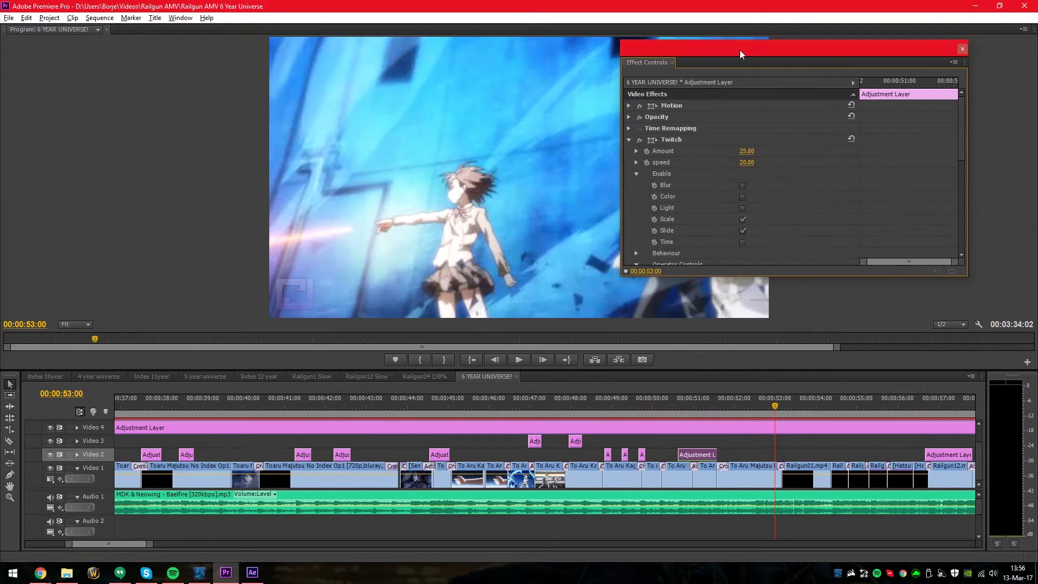
pyautogui.click(697, 403)
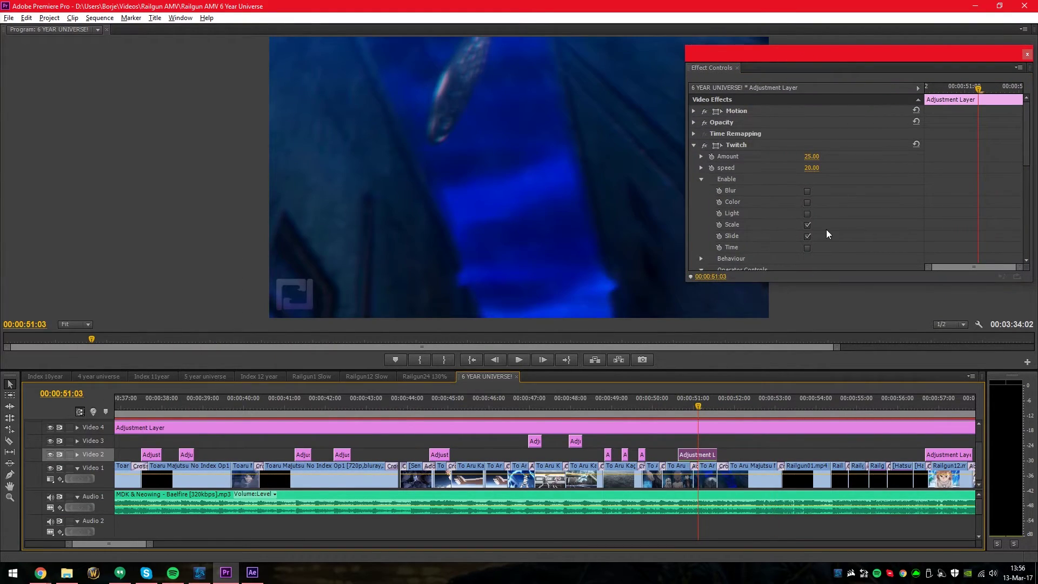
pyautogui.click(806, 224)
pyautogui.scroll(-6, 842, 223)
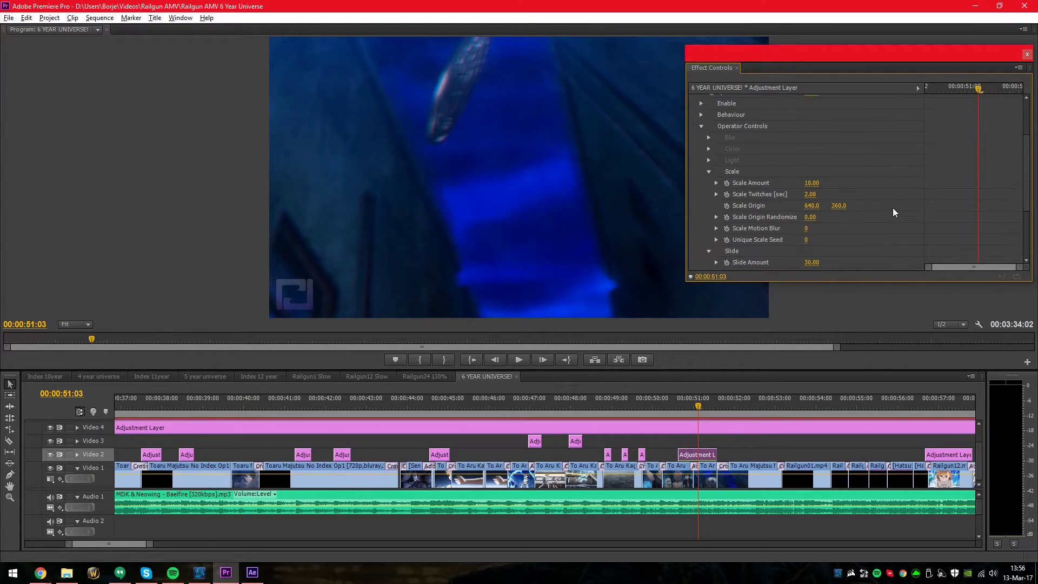
pyautogui.scroll(-1, 893, 208)
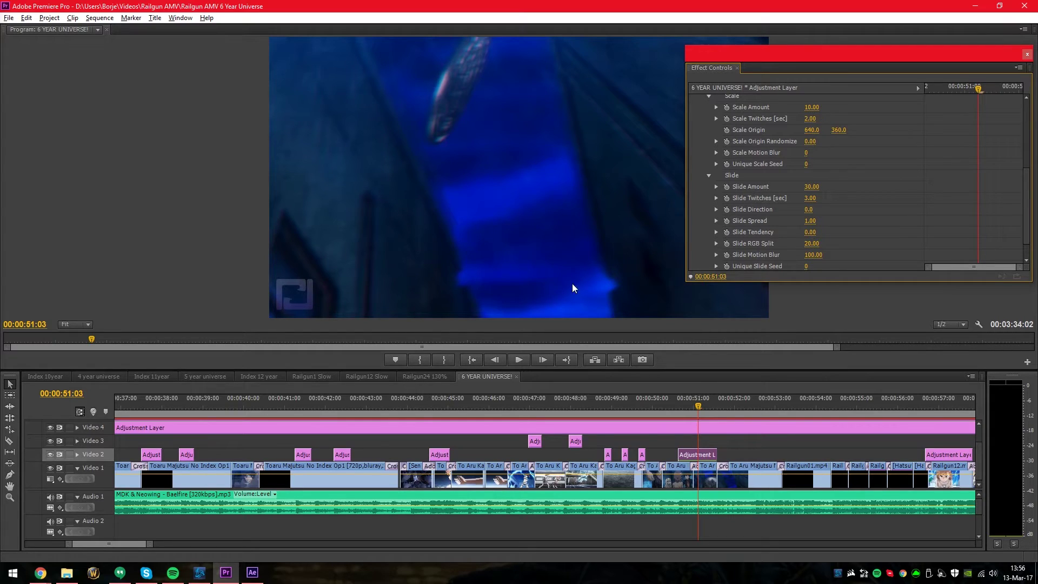
pyautogui.click(675, 405)
pyautogui.press('space')
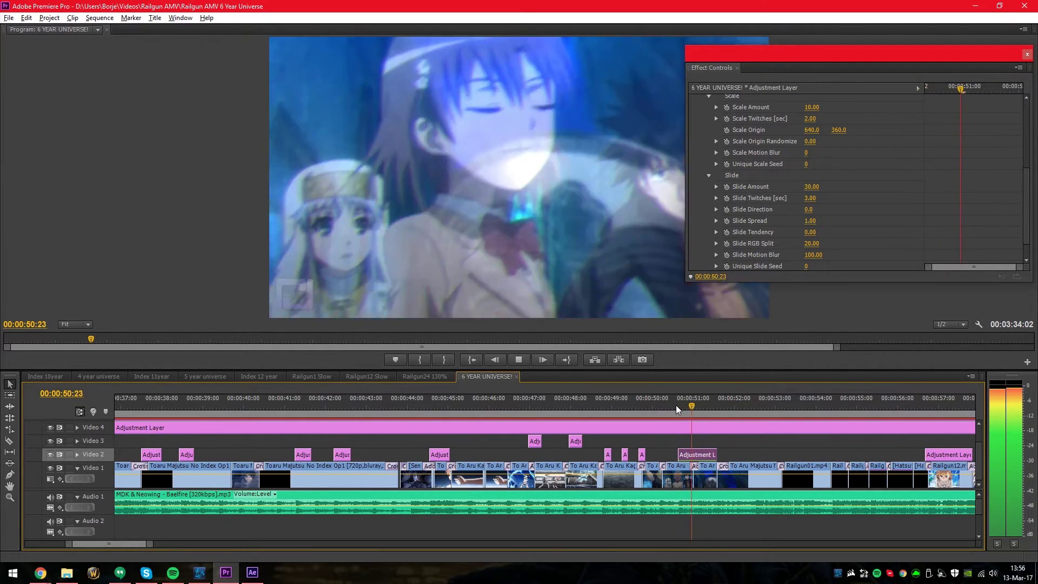
# Select the Video 3 adjustment clip at 00:00:47:02 and examine its Twitch Scale and Slide settings
pyautogui.click(533, 406)
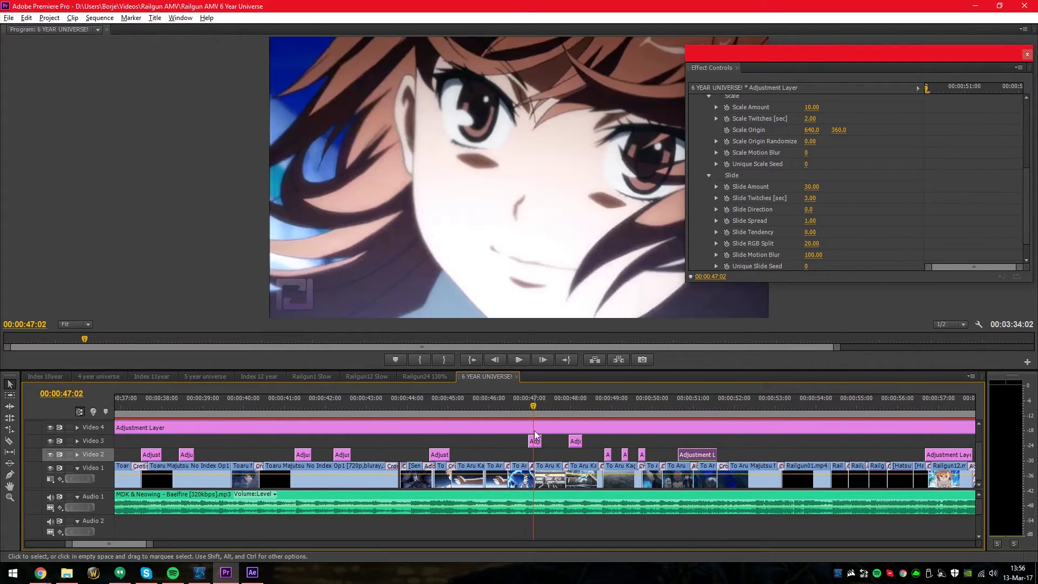
pyautogui.click(537, 442)
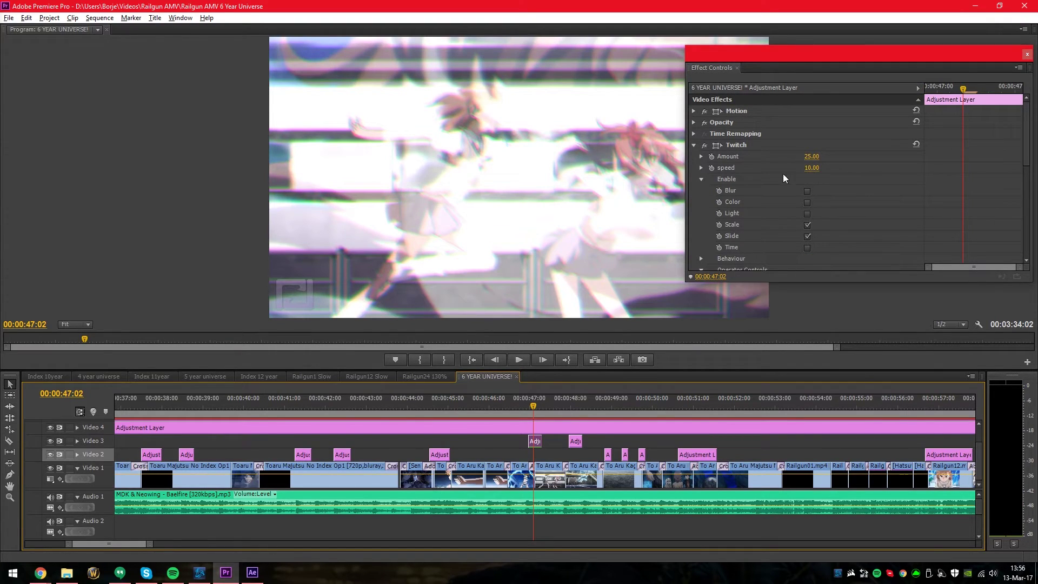
pyautogui.click(700, 177)
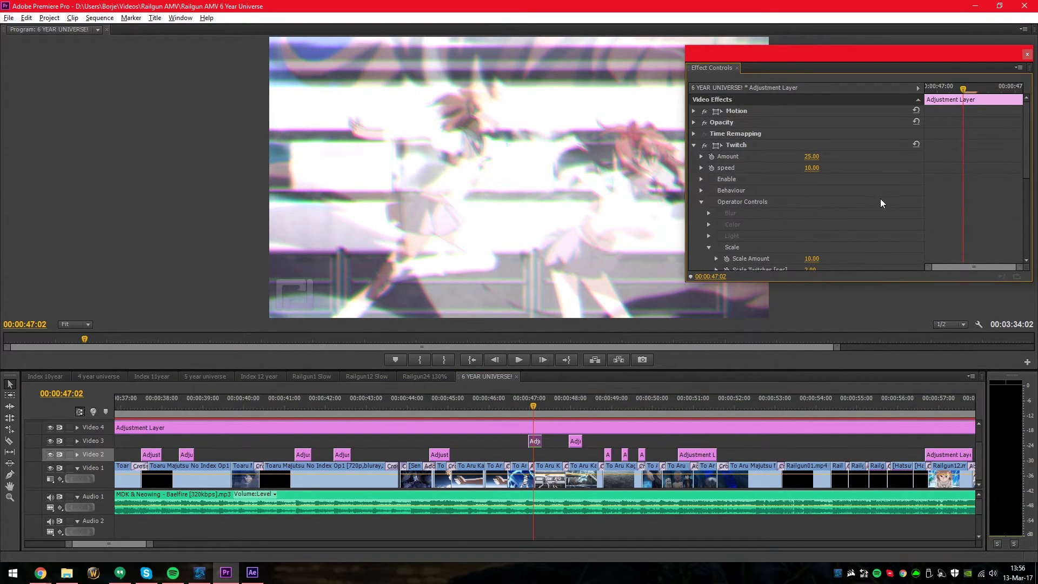
pyautogui.scroll(-3, 879, 199)
pyautogui.scroll(-2, 879, 204)
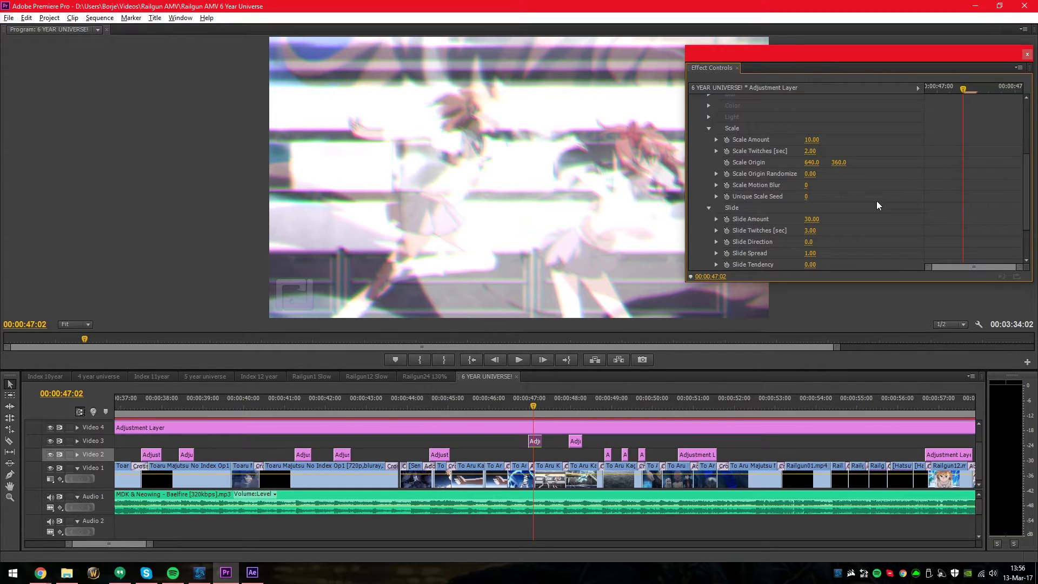
pyautogui.scroll(4, 877, 203)
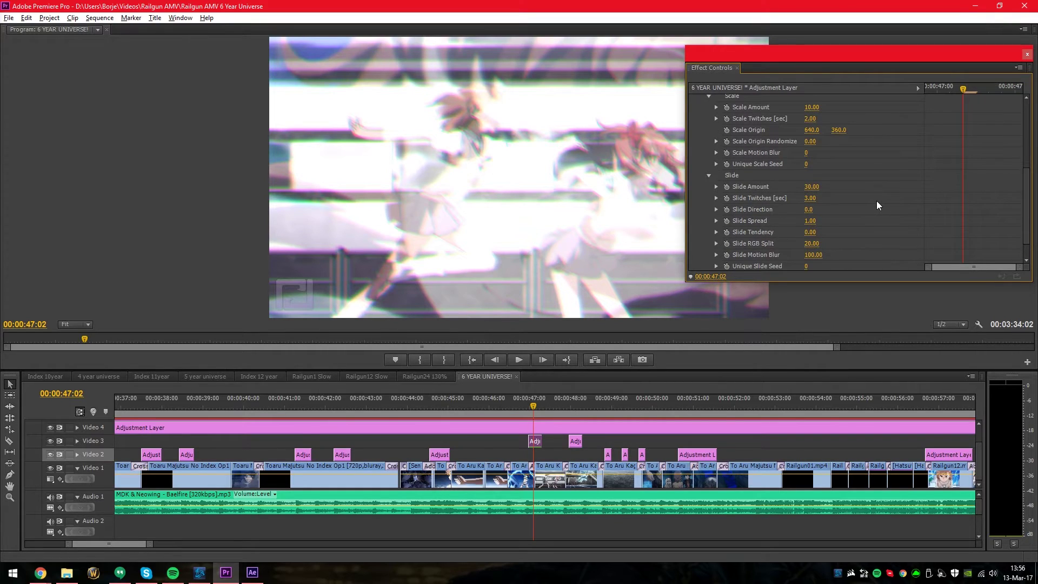
# Check the Twitch settings of the Video 2 adjustment clips near 00:00:42:09, 00:00:44:18 and 00:00:41:09
pyautogui.click(341, 411)
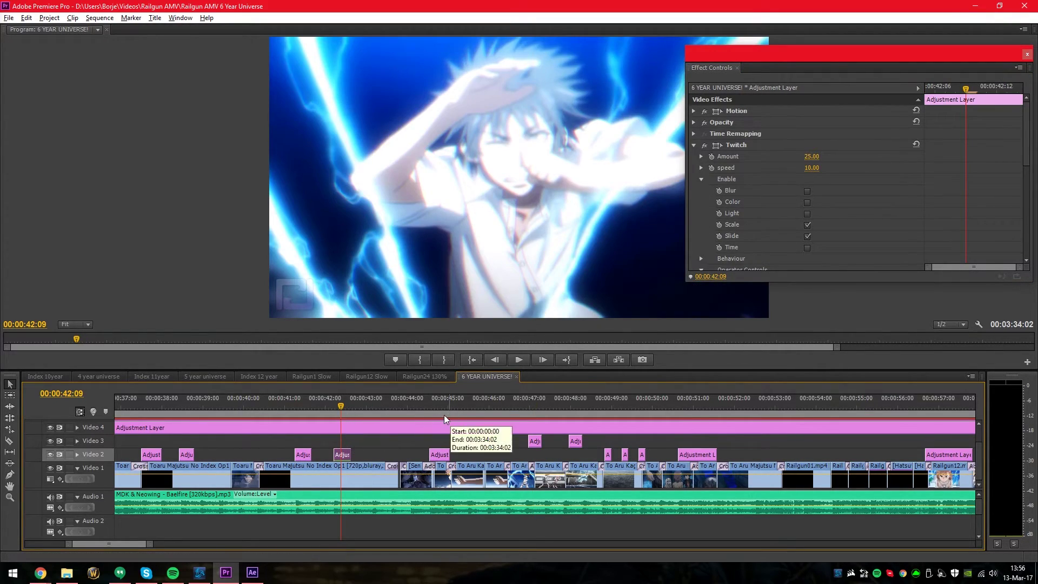
pyautogui.click(441, 454)
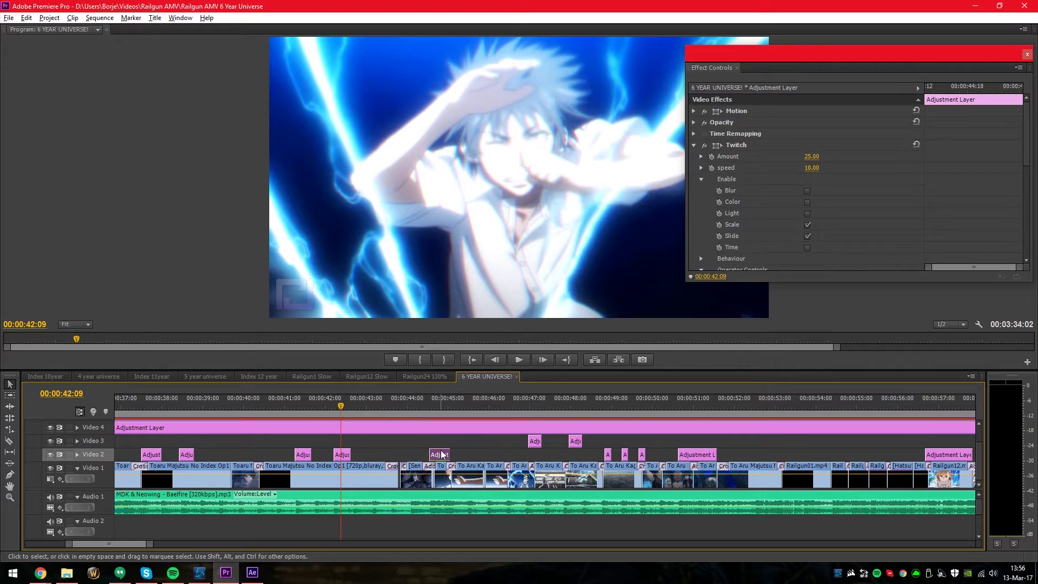
pyautogui.click(300, 412)
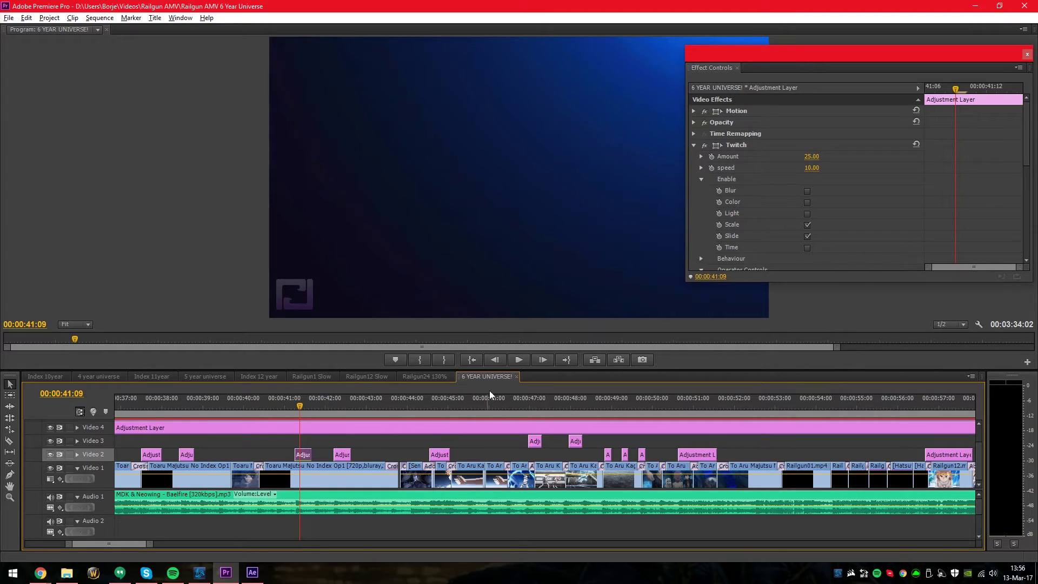
pyautogui.click(605, 404)
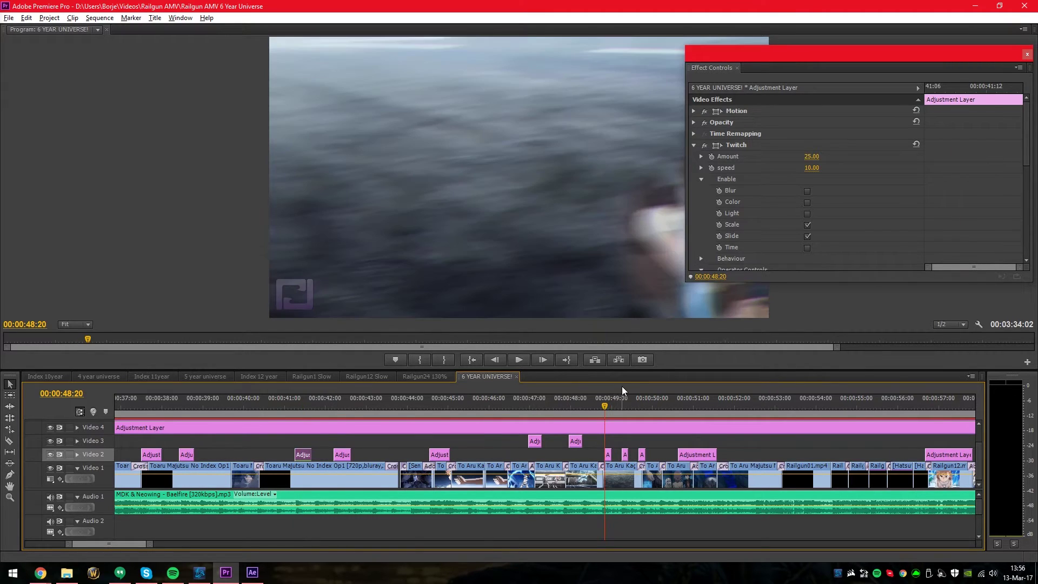
# Compare the Twitch settings of the Video 2 adjustment clips near 00:00:51:00 and at 00:00:57:10
pyautogui.click(682, 454)
pyautogui.scroll(-4, 811, 435)
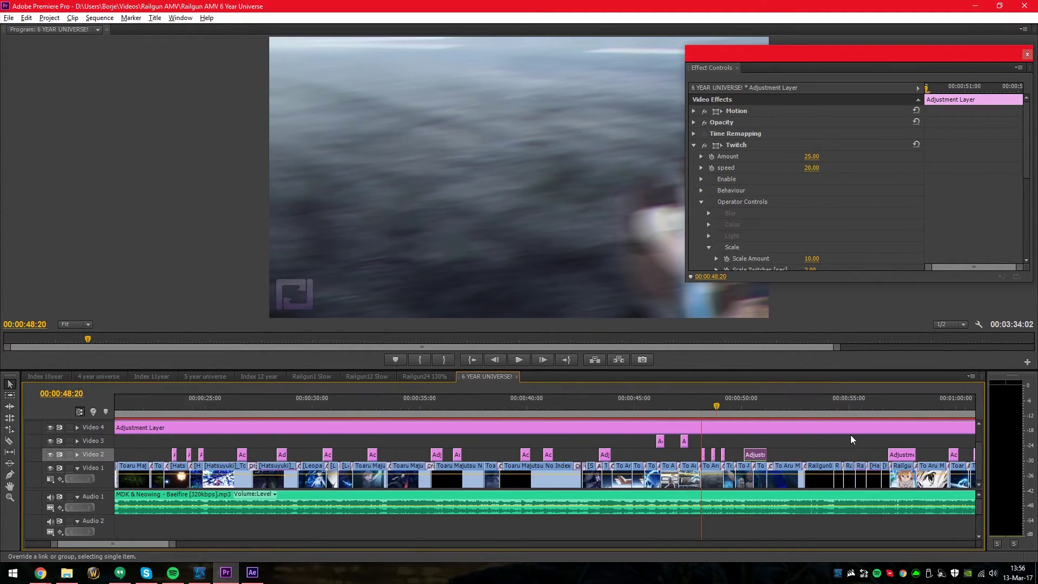
pyautogui.moveTo(143, 544); pyautogui.dragTo(157, 545)
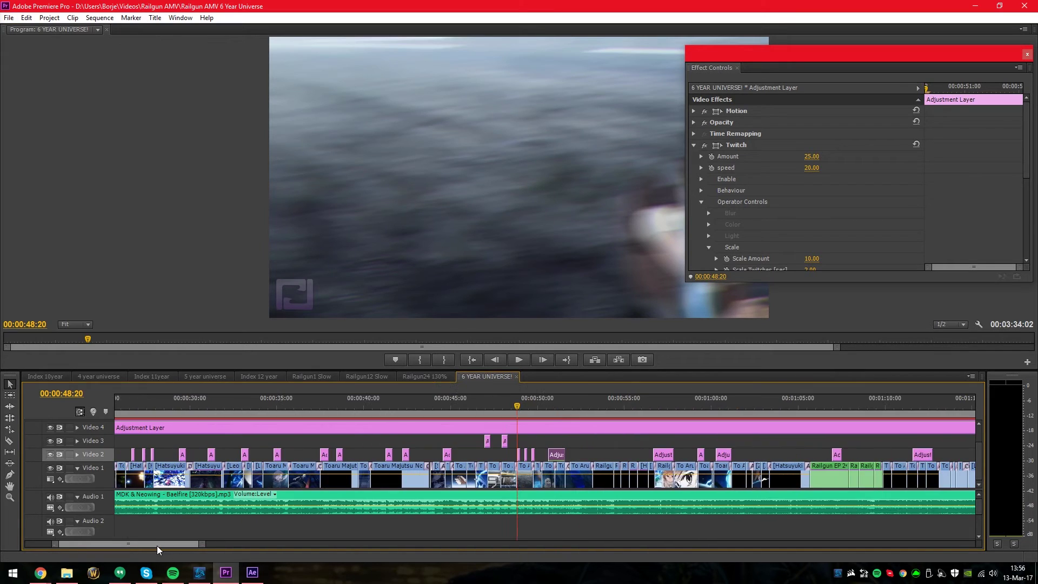
pyautogui.click(666, 405)
pyautogui.click(664, 457)
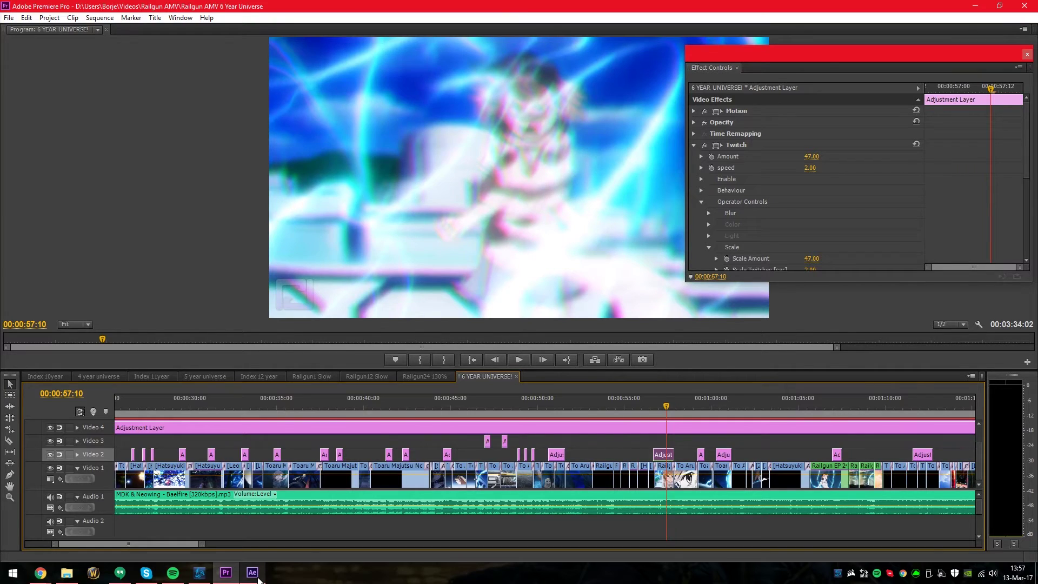
# Switch to After Effects, move to 0:00:00:07 in Madoka AMV Linked Comp 01, and expand the Twitch speed property
pyautogui.click(252, 572)
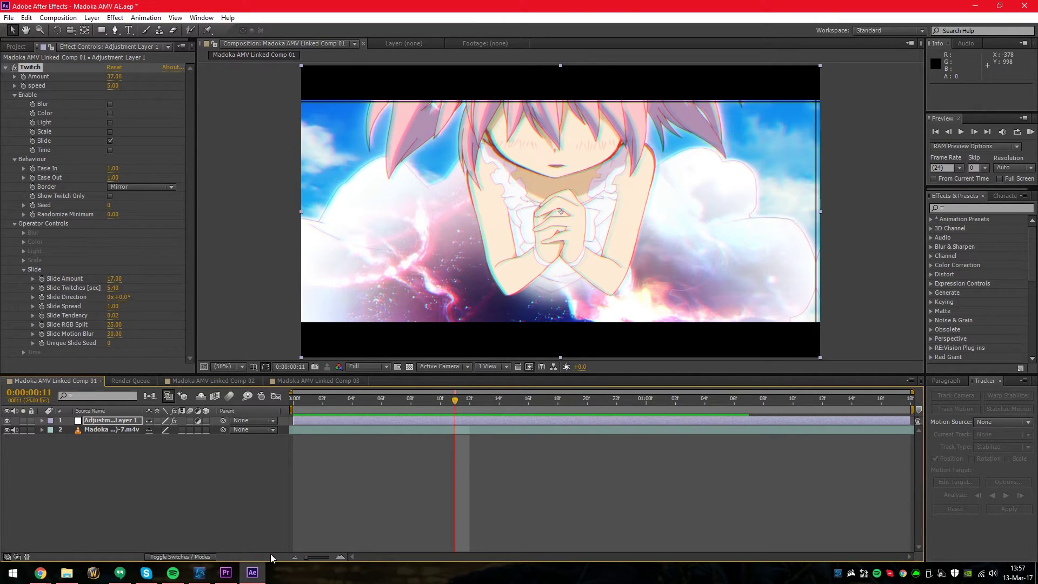
pyautogui.click(402, 409)
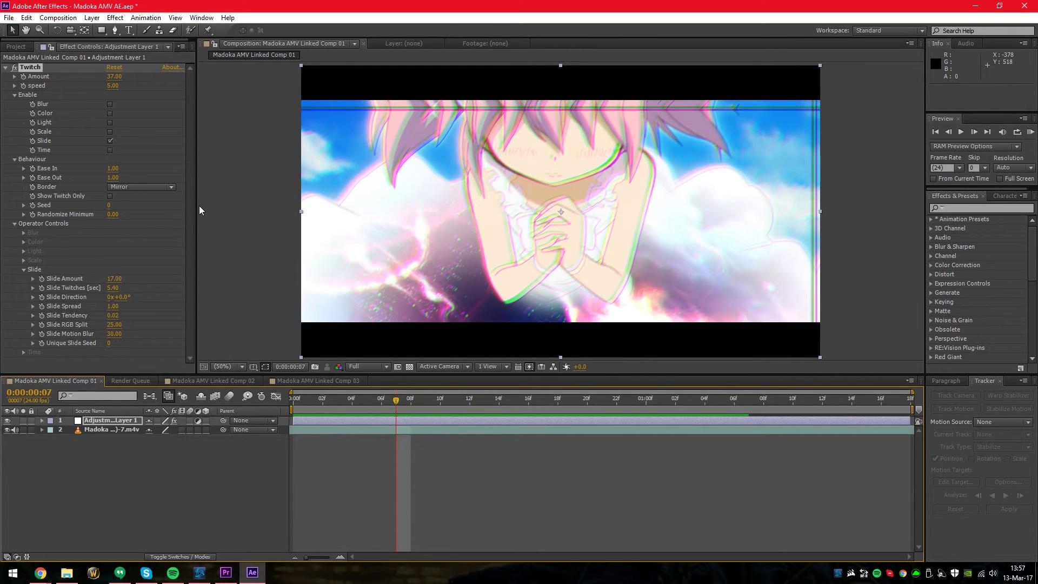
pyautogui.click(14, 86)
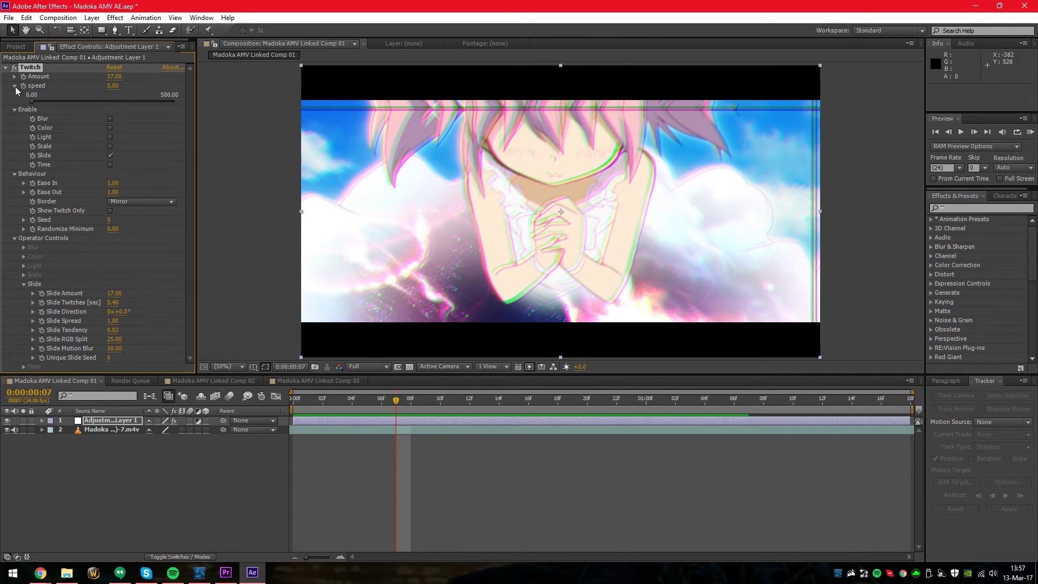
# Add a new adjustment layer to Madoka AMV Linked Comp 01 and delete it again
pyautogui.click(241, 496)
pyautogui.click(18, 45)
pyautogui.rightClick(163, 483)
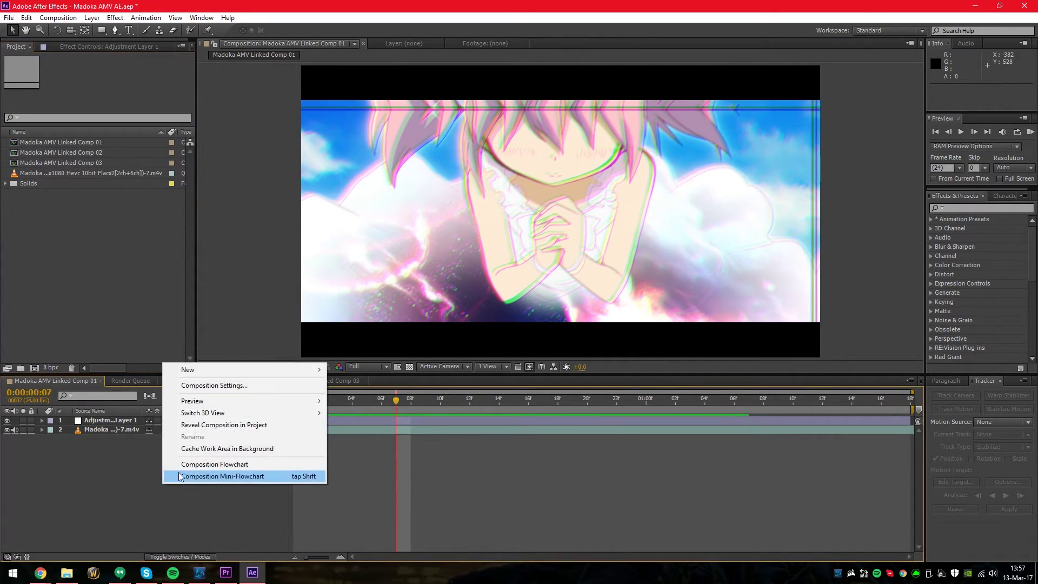
pyautogui.moveTo(292, 370)
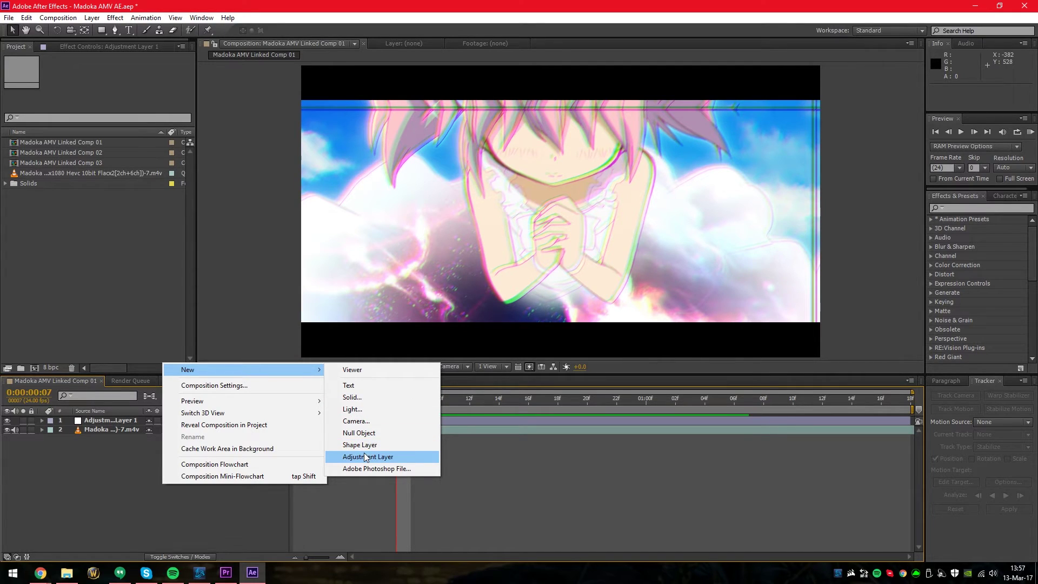
pyautogui.click(379, 456)
pyautogui.press('Delete')
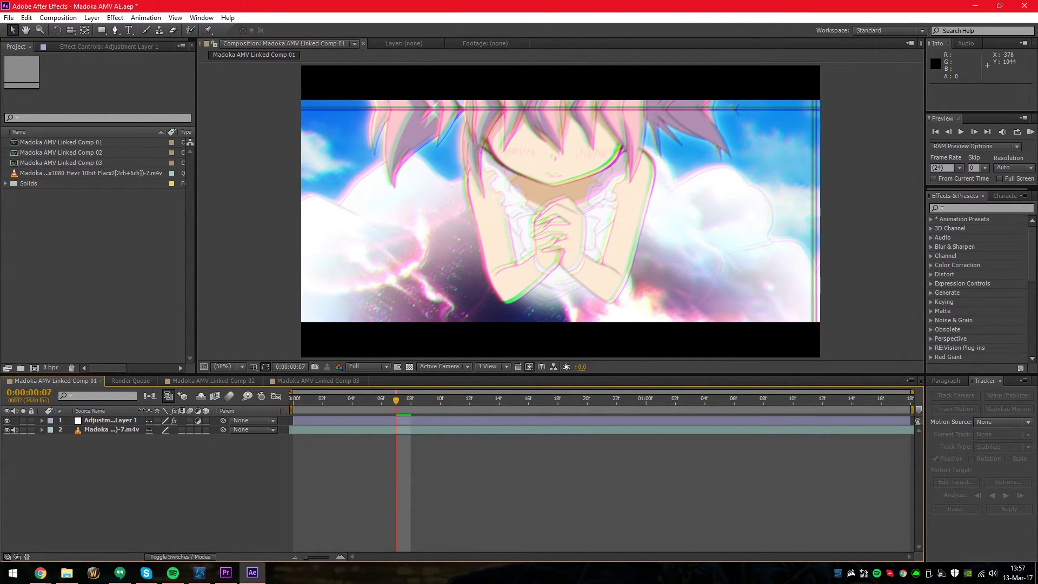
# Apply a second Video Copilot Twitch effect to Adjustment Layer 1, look through its controls, and remove it again
pyautogui.click(128, 413)
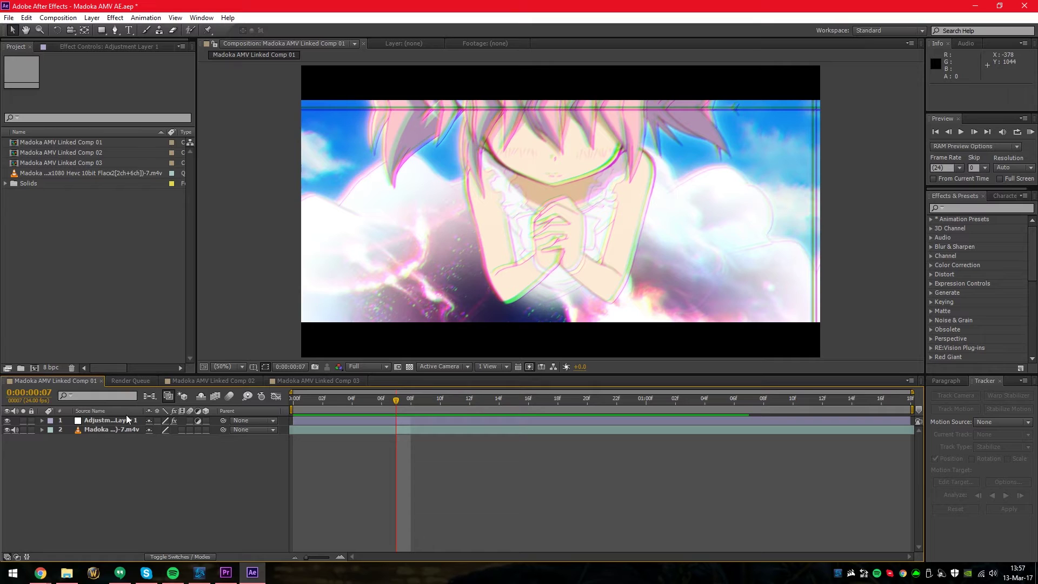
pyautogui.click(127, 420)
pyautogui.click(92, 48)
pyautogui.click(115, 18)
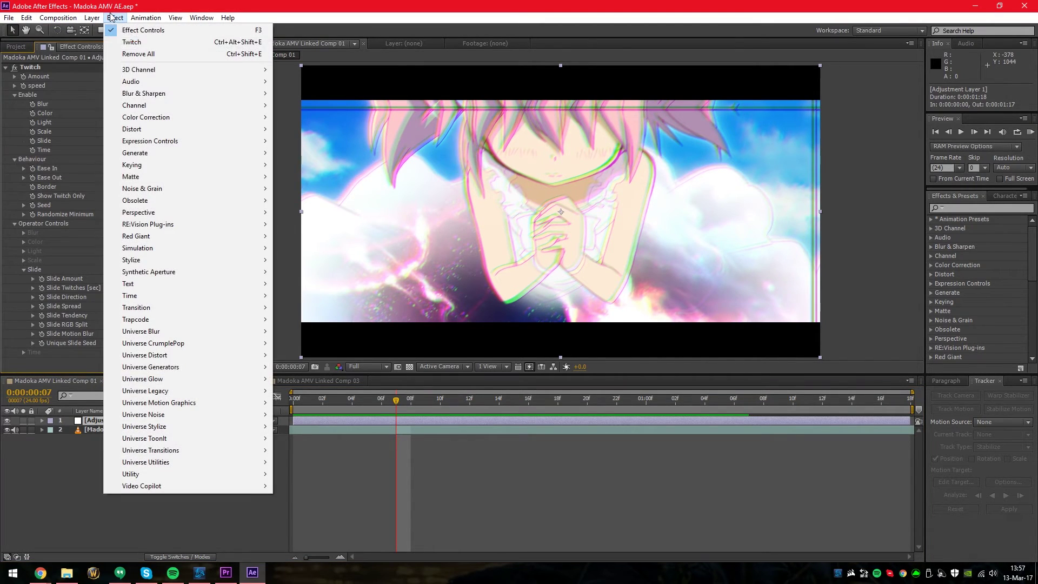
pyautogui.moveTo(227, 487)
pyautogui.click(292, 486)
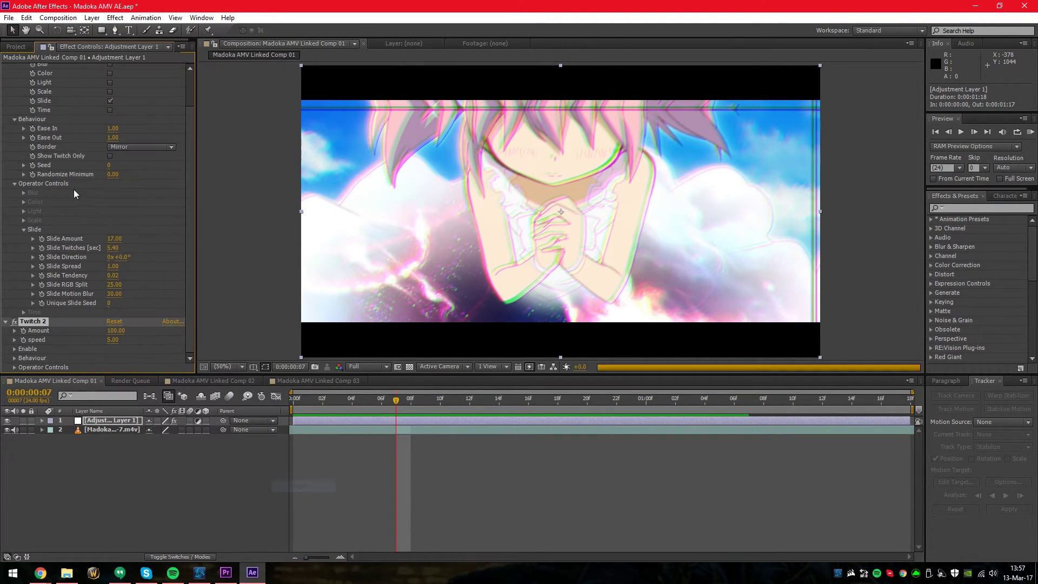
pyautogui.scroll(-5, 50, 209)
pyautogui.scroll(3, 32, 339)
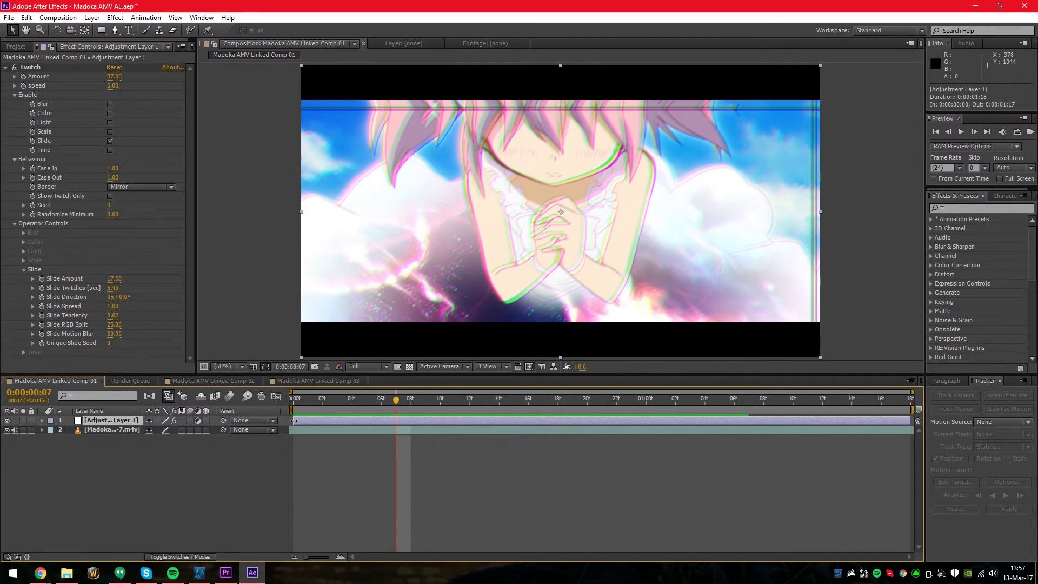
# Trim the start of Adjustment Layer 1 to 0:00:00:07 and move the current time to 0:00:00:19
pyautogui.moveTo(296, 422); pyautogui.dragTo(572, 405)
pyautogui.click(440, 399)
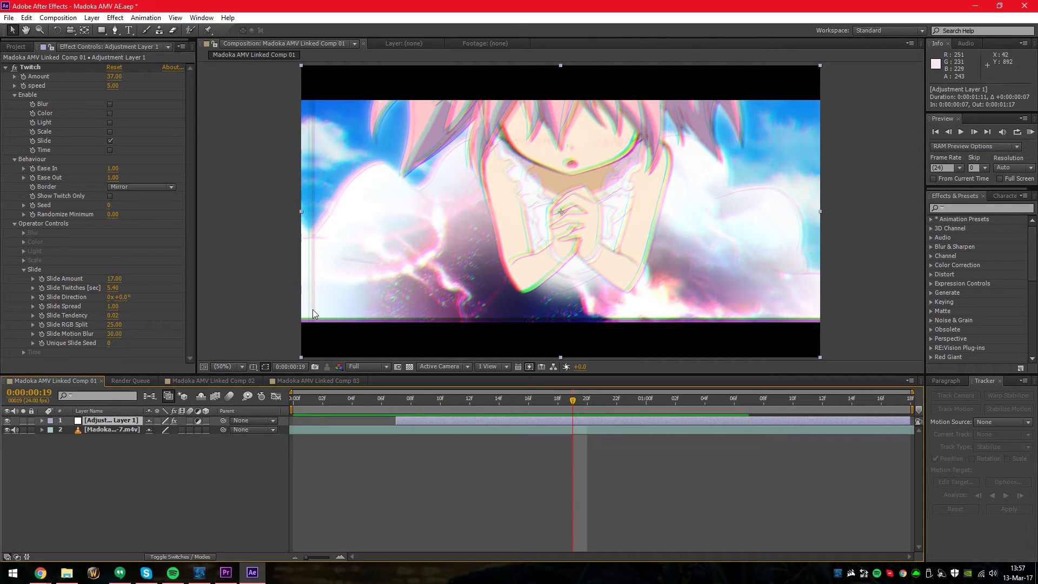
# Reselect Adjustment Layer 1 and set its Twitch Border behaviour to Tile
pyautogui.click(491, 429)
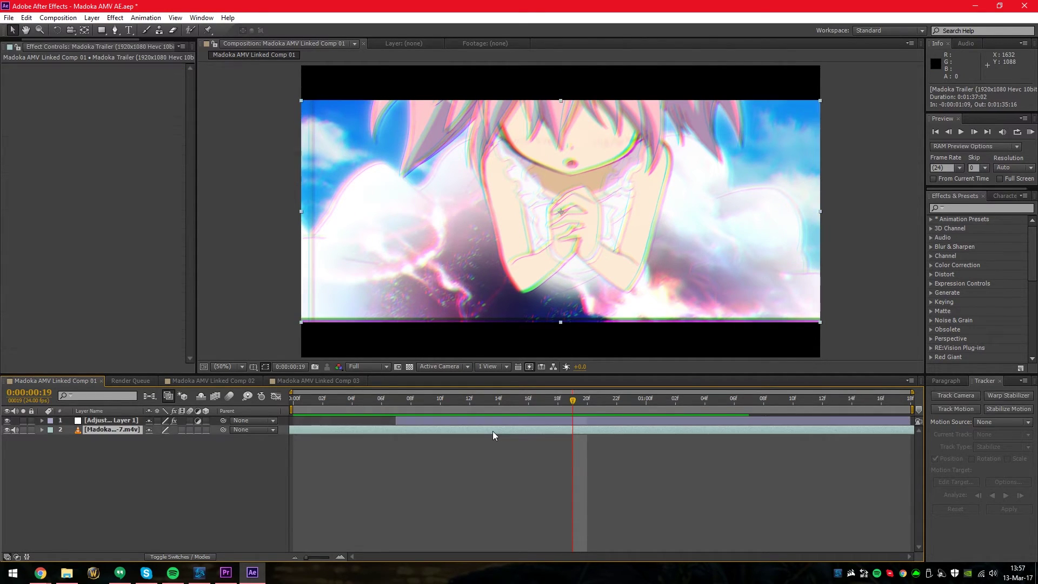
pyautogui.click(486, 422)
pyautogui.click(133, 187)
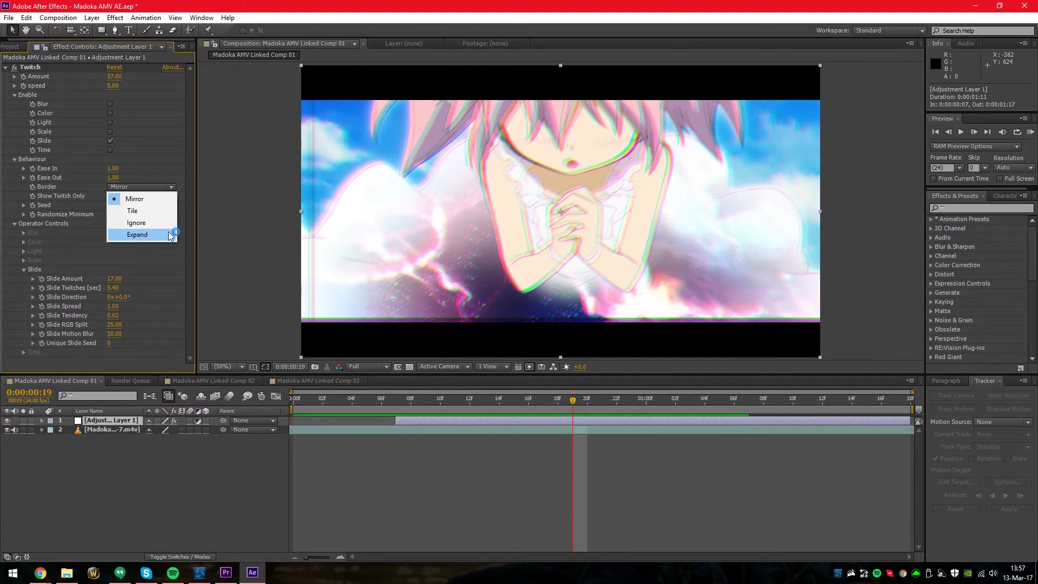
pyautogui.click(136, 199)
pyautogui.click(139, 186)
pyautogui.click(141, 213)
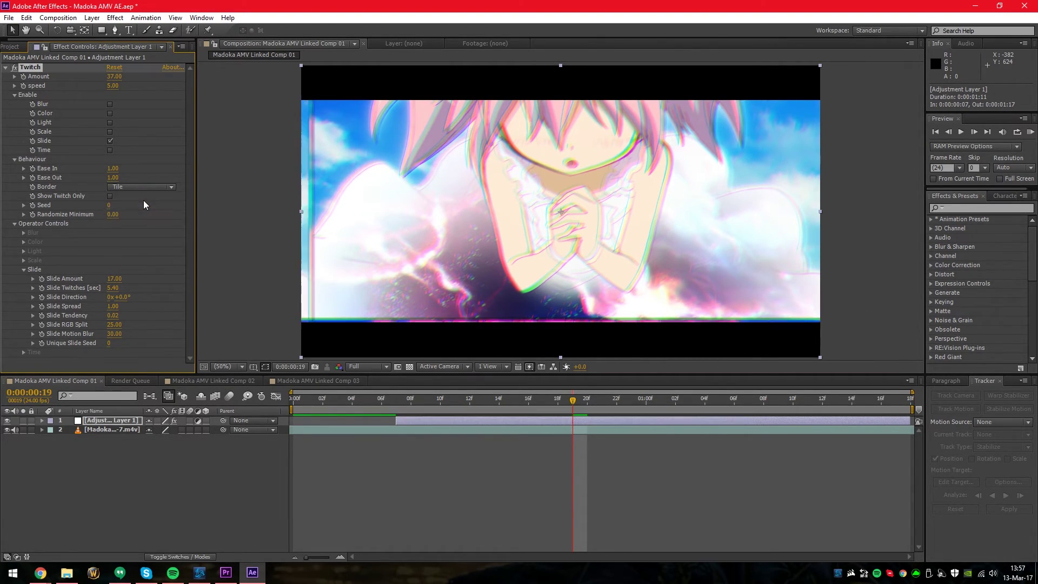
# Try Ignore and Expand as the Twitch Border behaviour on Adjustment Layer 1, finishing with Border set to Mirror
pyautogui.click(146, 187)
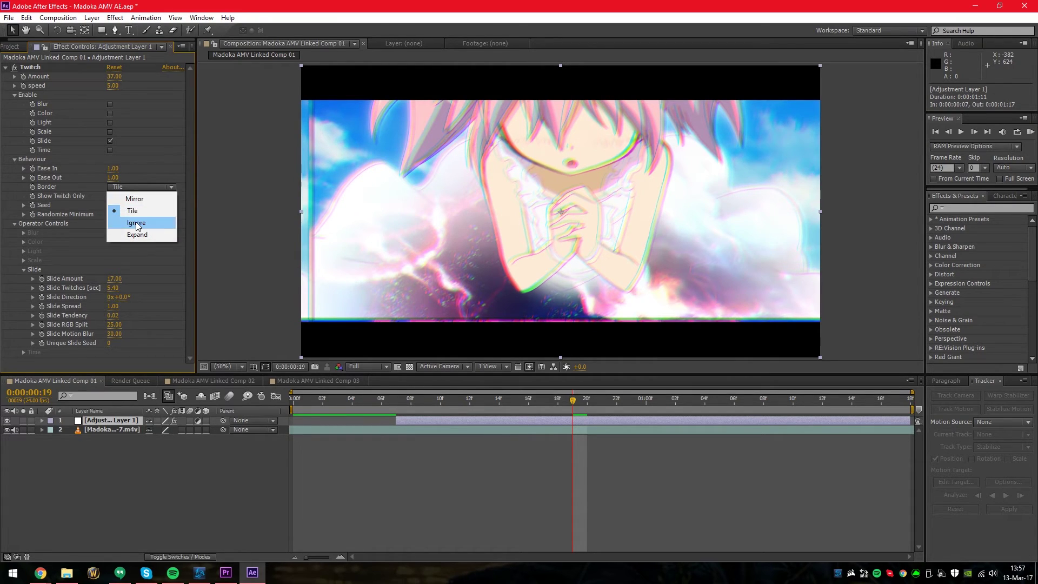
pyautogui.click(160, 225)
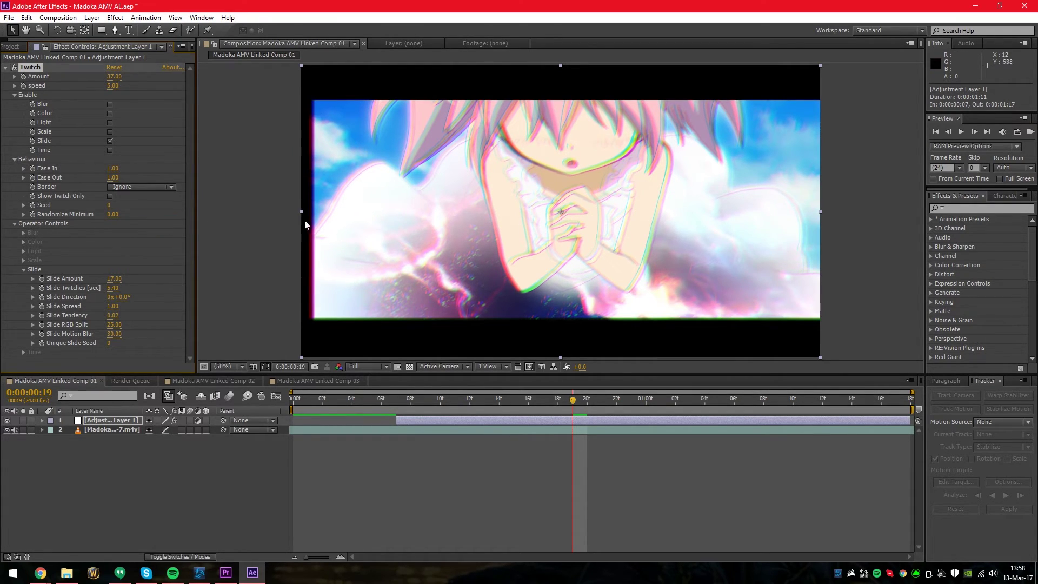
pyautogui.click(147, 187)
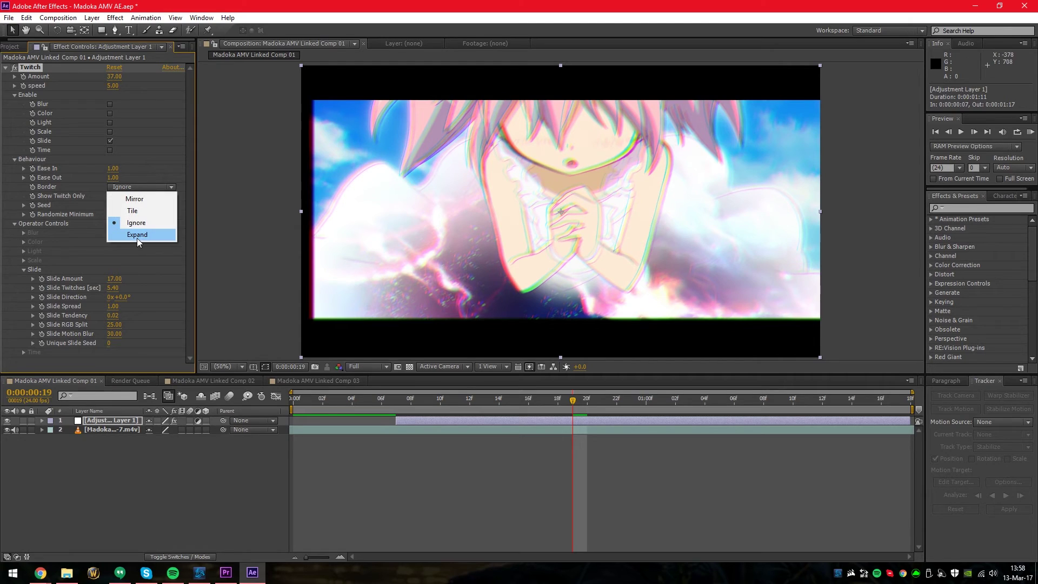
pyautogui.click(141, 233)
pyautogui.click(136, 187)
pyautogui.click(141, 201)
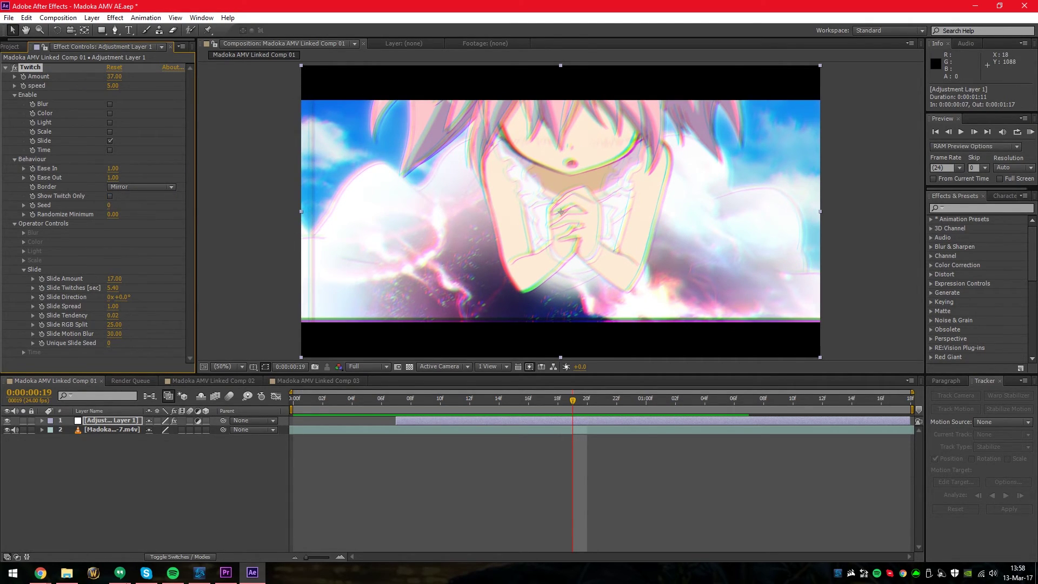
# Switch to Chrome and play the Kantai Collection AMV on YouTube from 1:53, pausing at 1:55 to examine its twitch effect
pyautogui.moveTo(41, 572)
pyautogui.click(41, 518)
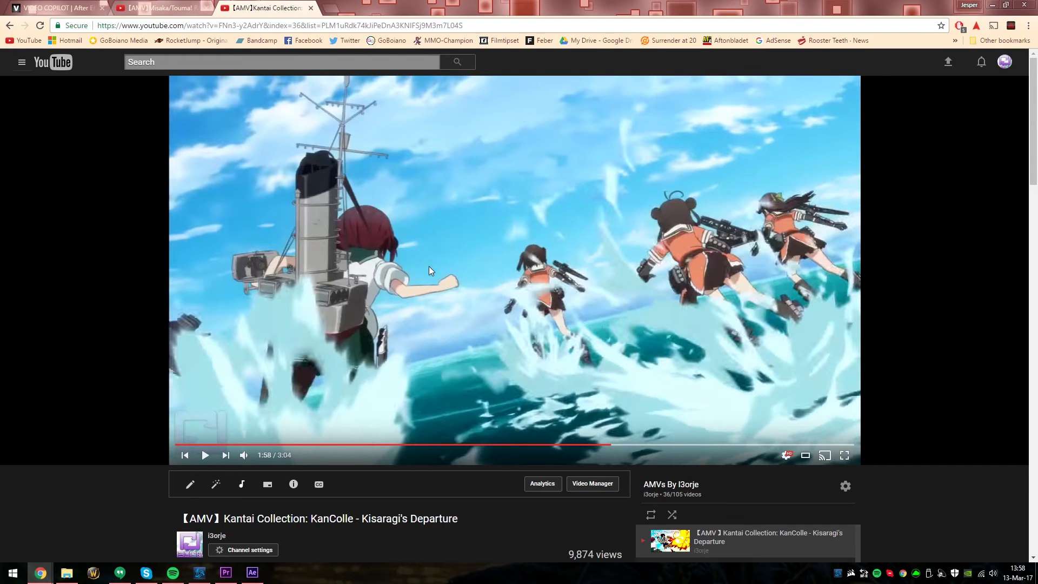
pyautogui.click(591, 445)
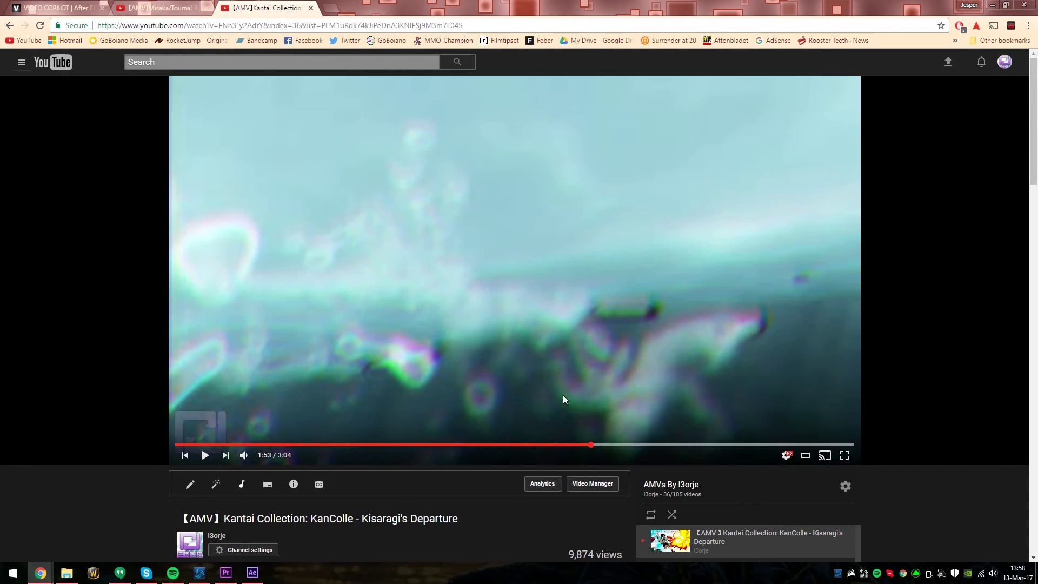
pyautogui.click(420, 299)
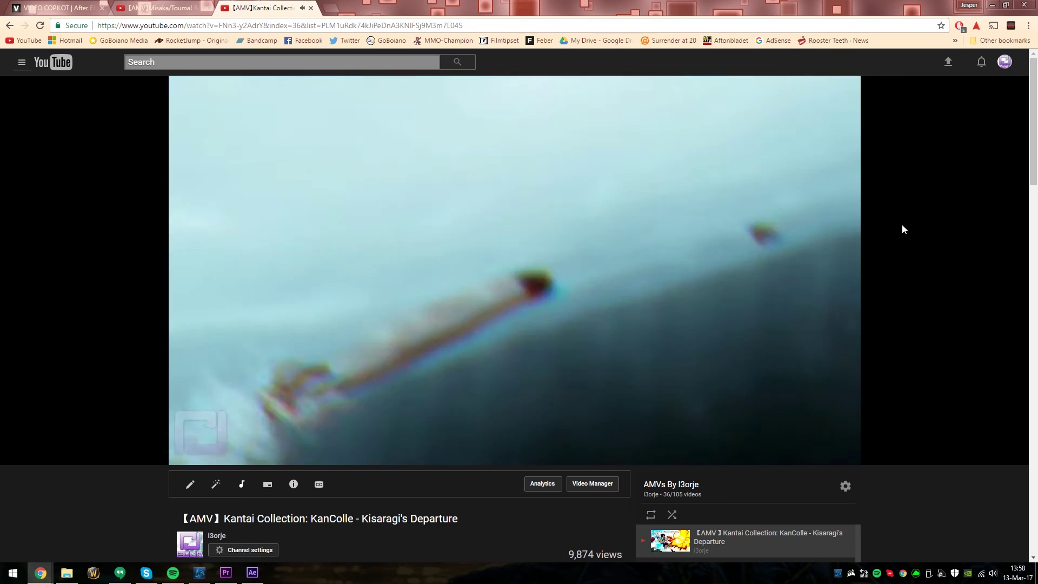
pyautogui.press('space')
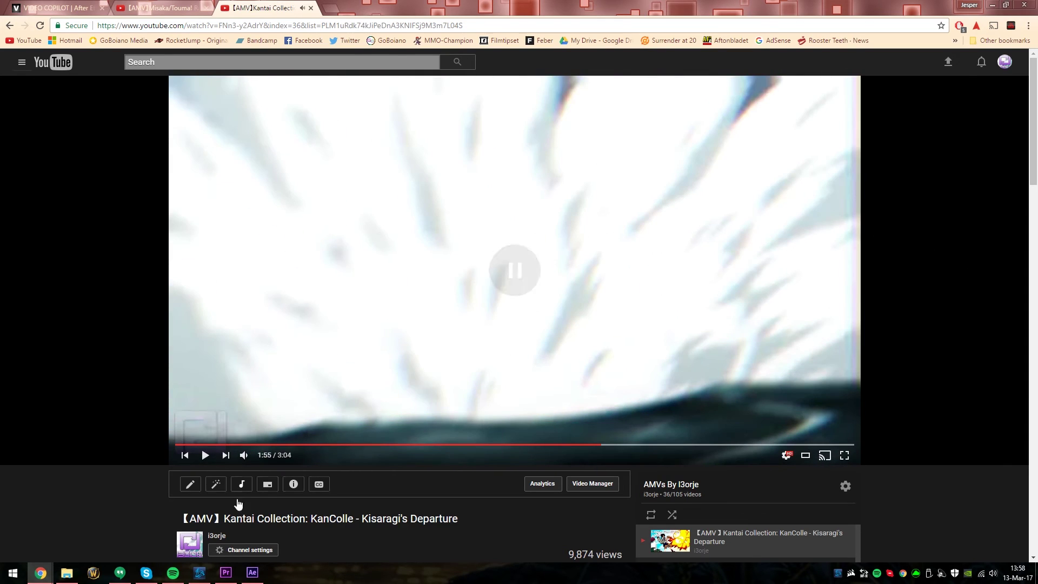
# Return to After Effects, set Twitch's Unique Slide Seed to 42, and scrub the current time to 0:00:00:16
pyautogui.click(226, 572)
pyautogui.click(251, 572)
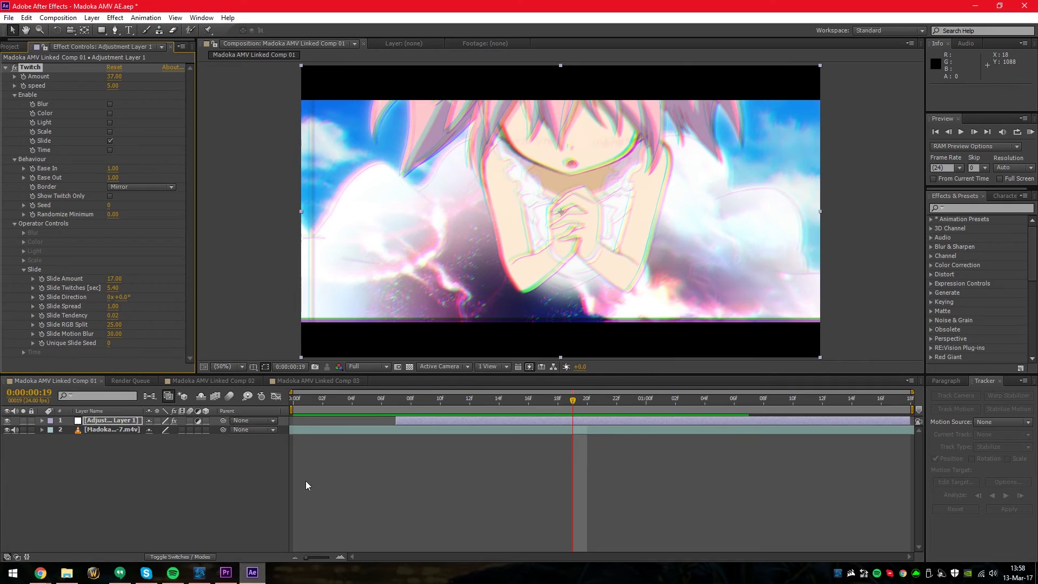
pyautogui.moveTo(576, 402); pyautogui.dragTo(585, 403)
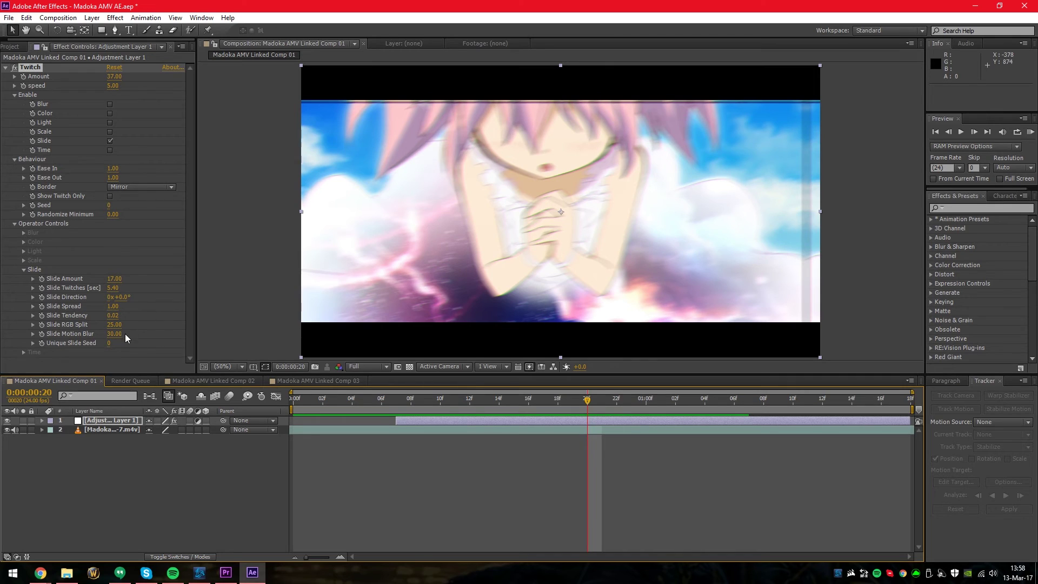
pyautogui.moveTo(109, 343); pyautogui.dragTo(131, 342)
pyautogui.moveTo(586, 400); pyautogui.dragTo(528, 397)
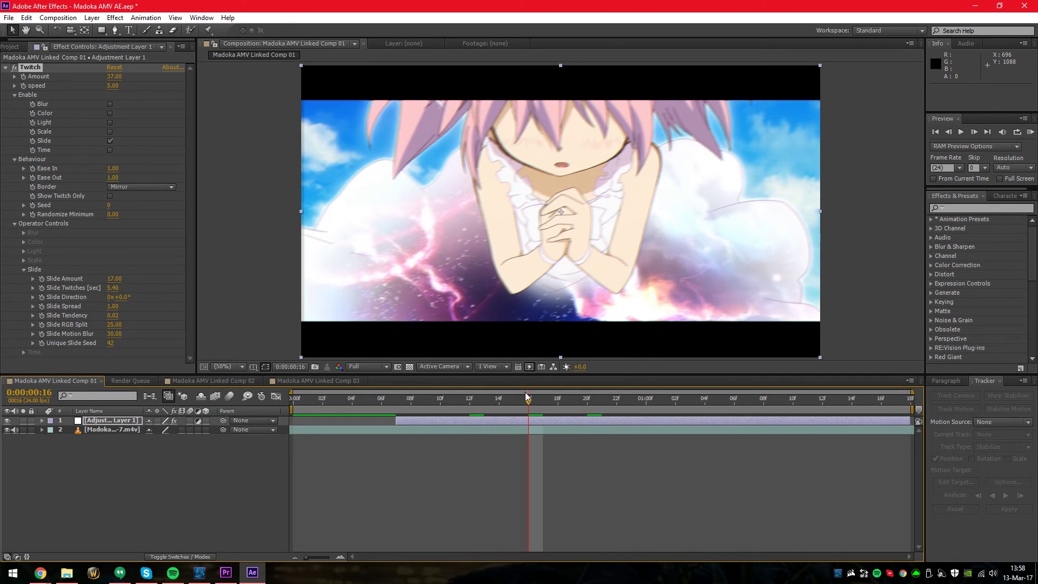
# Switch to Premiere Pro and examine the Twitch Scale and Slide settings of the selected adjustment layer and the start of the 6 YEAR UNIVERSE! timeline
pyautogui.click(226, 571)
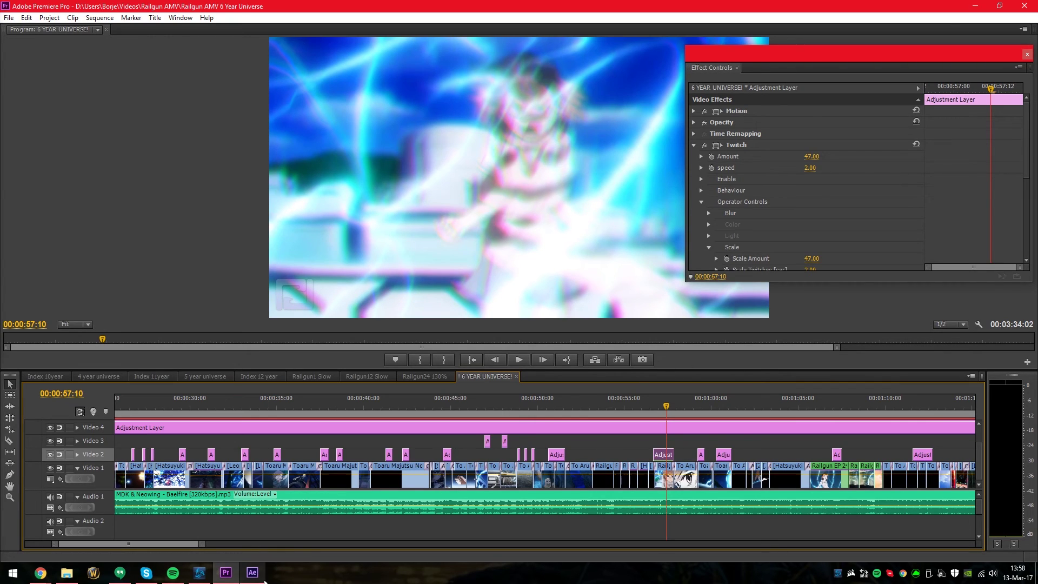
pyautogui.moveTo(254, 574)
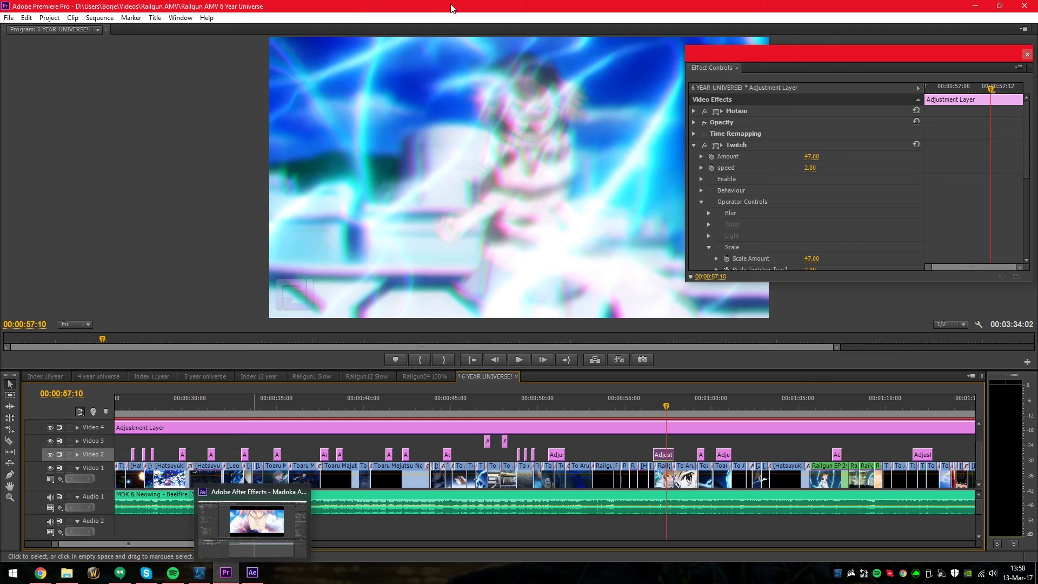
pyautogui.scroll(-5, 838, 168)
pyautogui.scroll(-2, 864, 200)
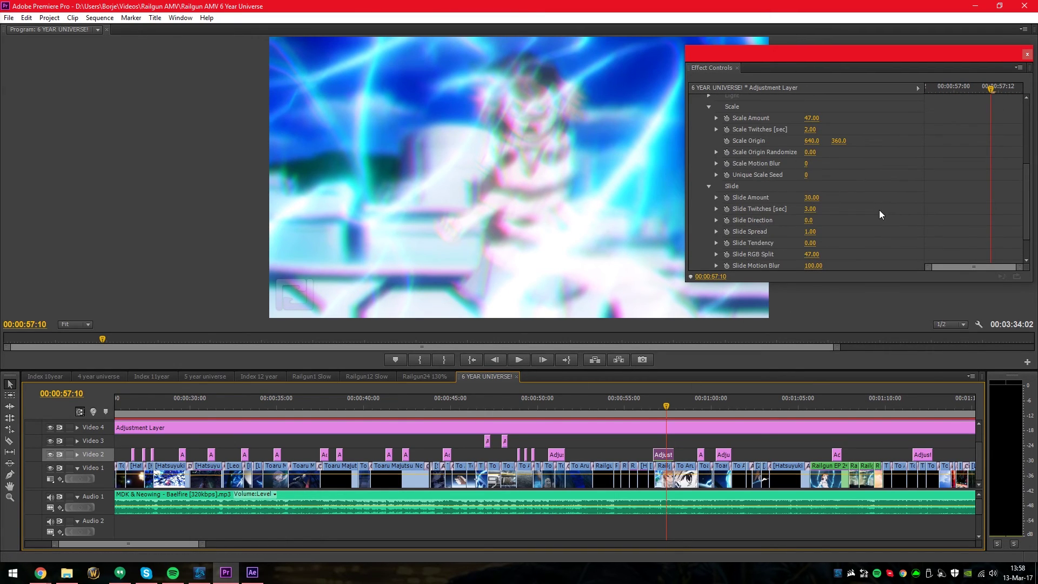
pyautogui.scroll(2, 879, 211)
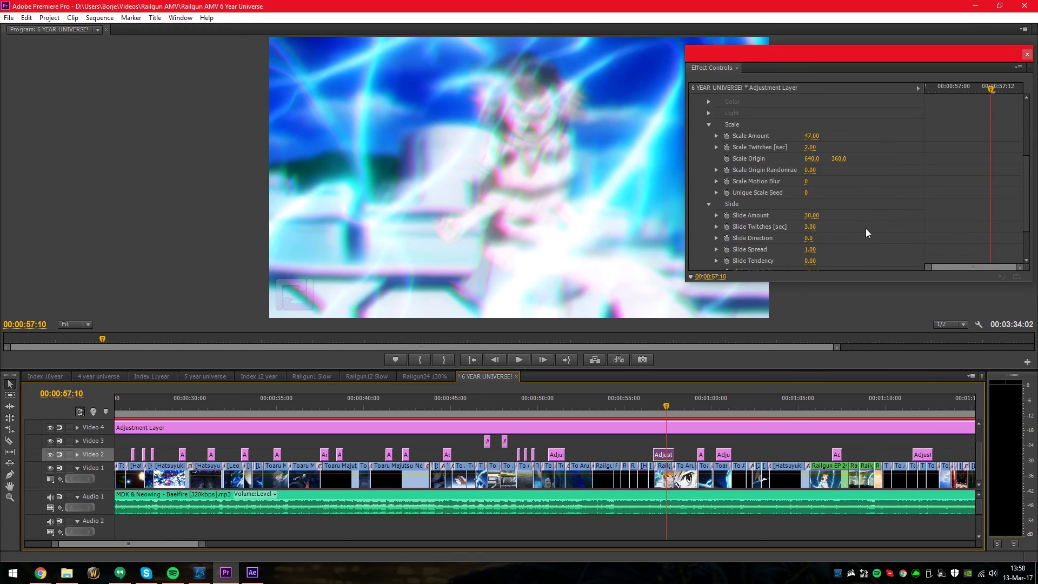
pyautogui.scroll(2, 866, 233)
pyautogui.scroll(3, 861, 178)
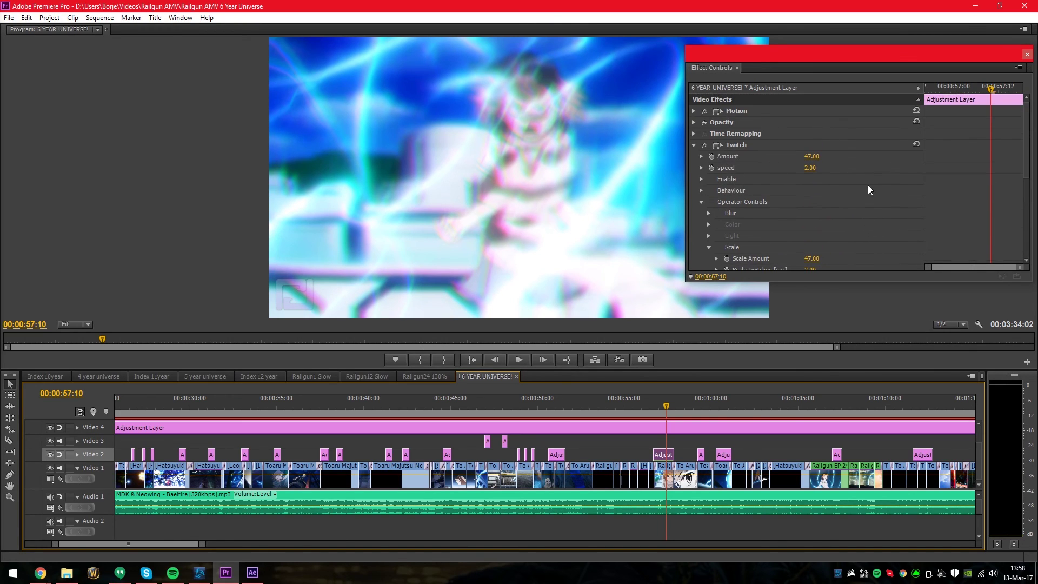
pyautogui.scroll(-6, 868, 189)
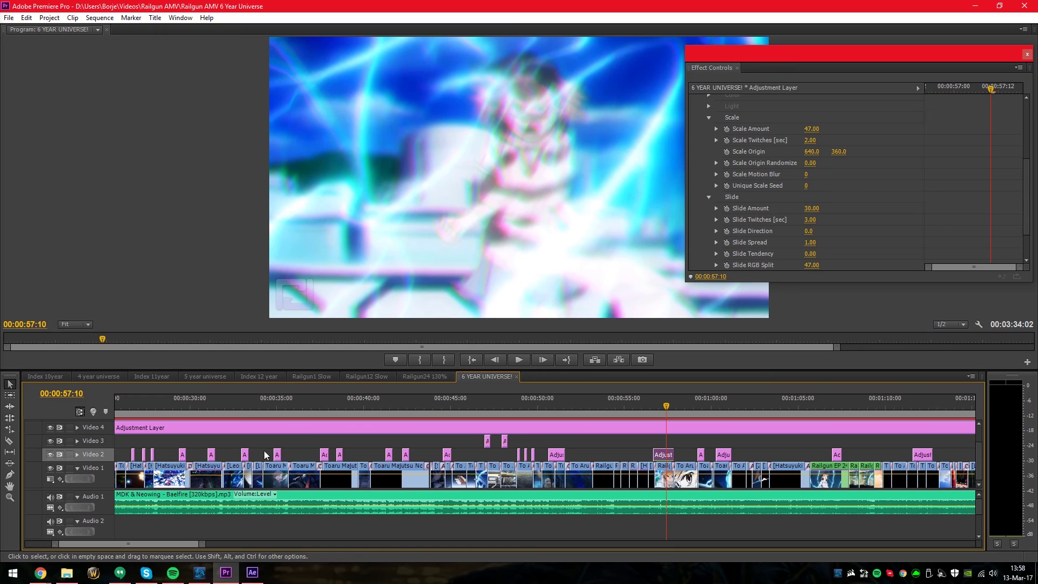
pyautogui.scroll(-2, 886, 206)
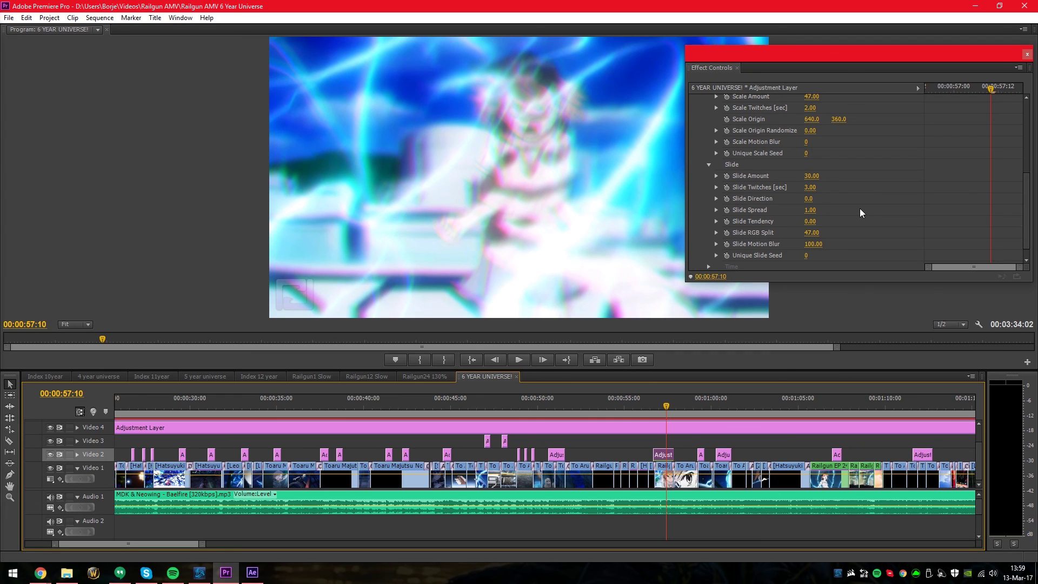
pyautogui.scroll(5, 281, 427)
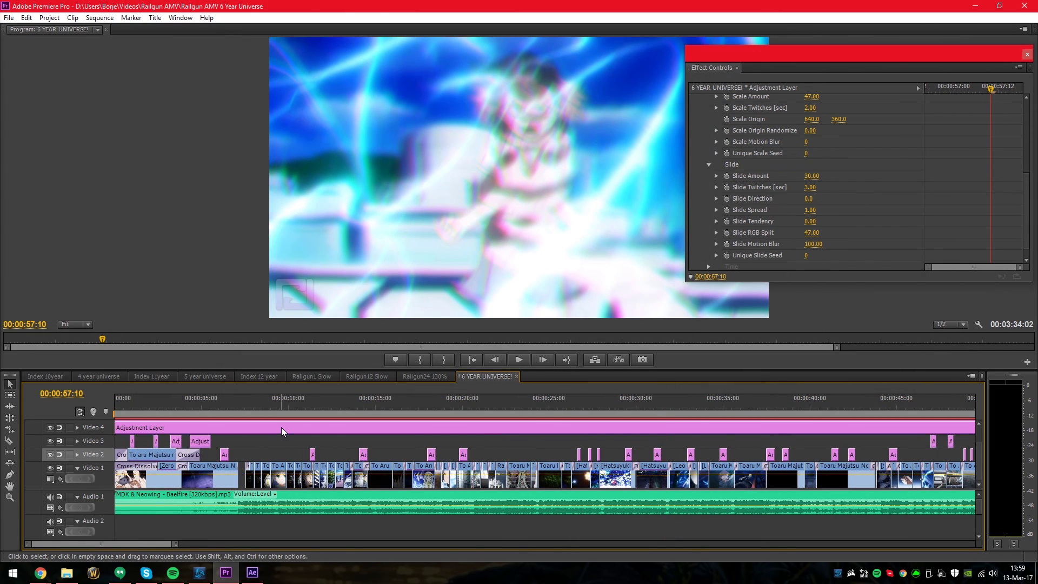